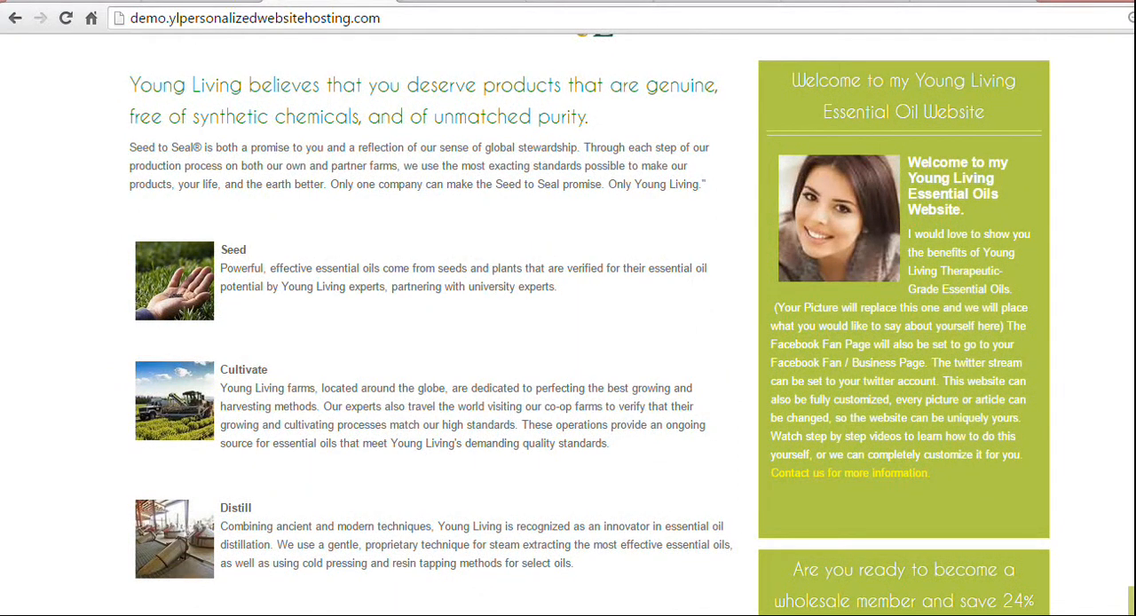
# Switch from the live home page to the site's administration and open the Module Manager.
pyautogui.click(200, 1)
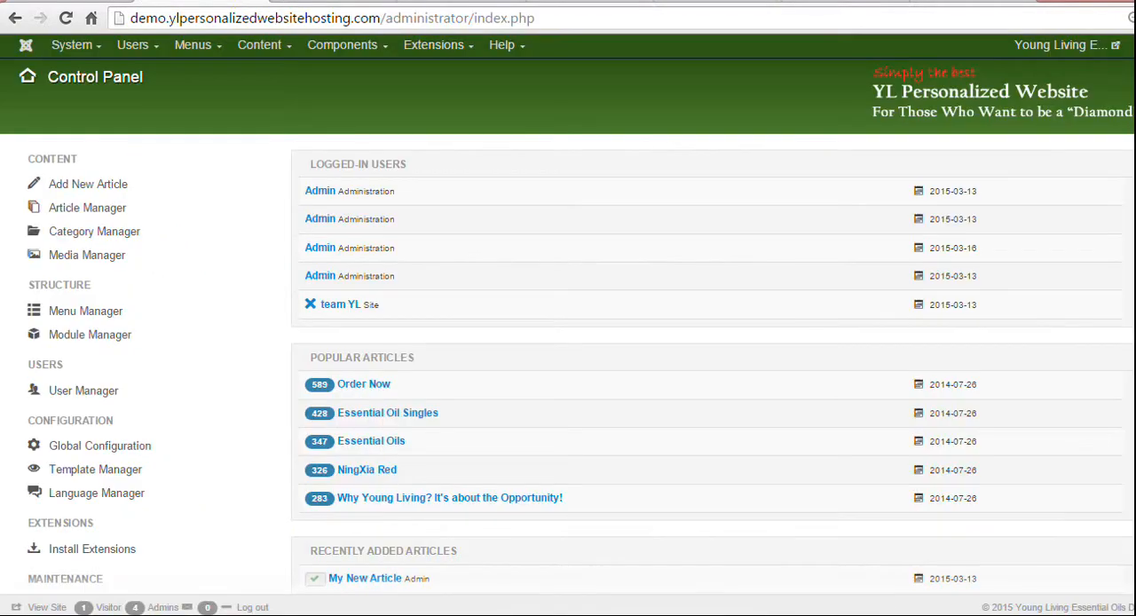
pyautogui.click(333, 2)
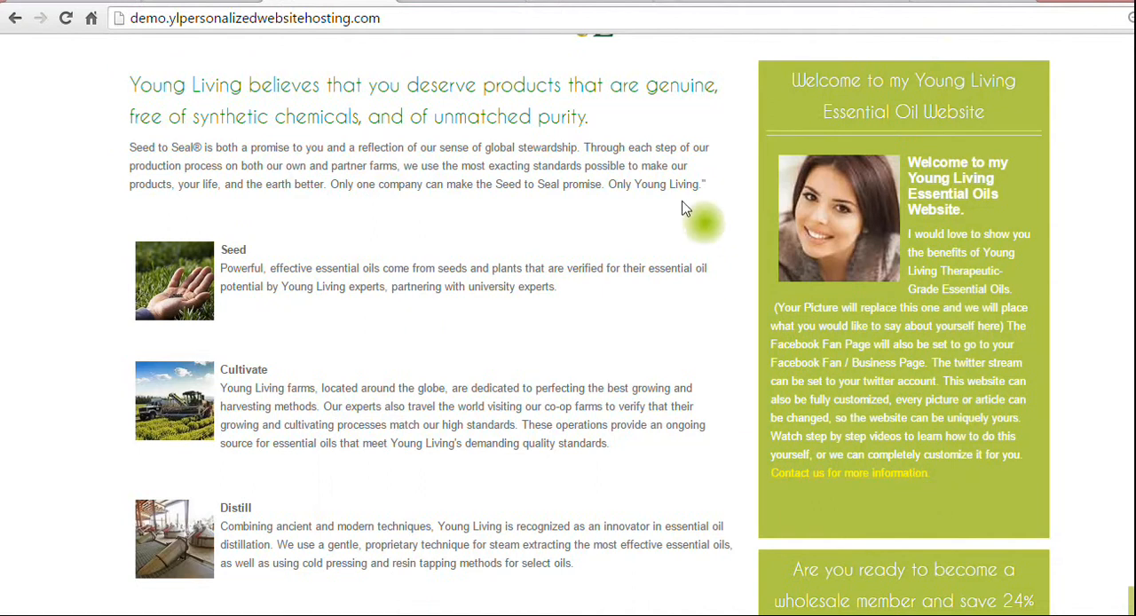
pyautogui.click(201, 0)
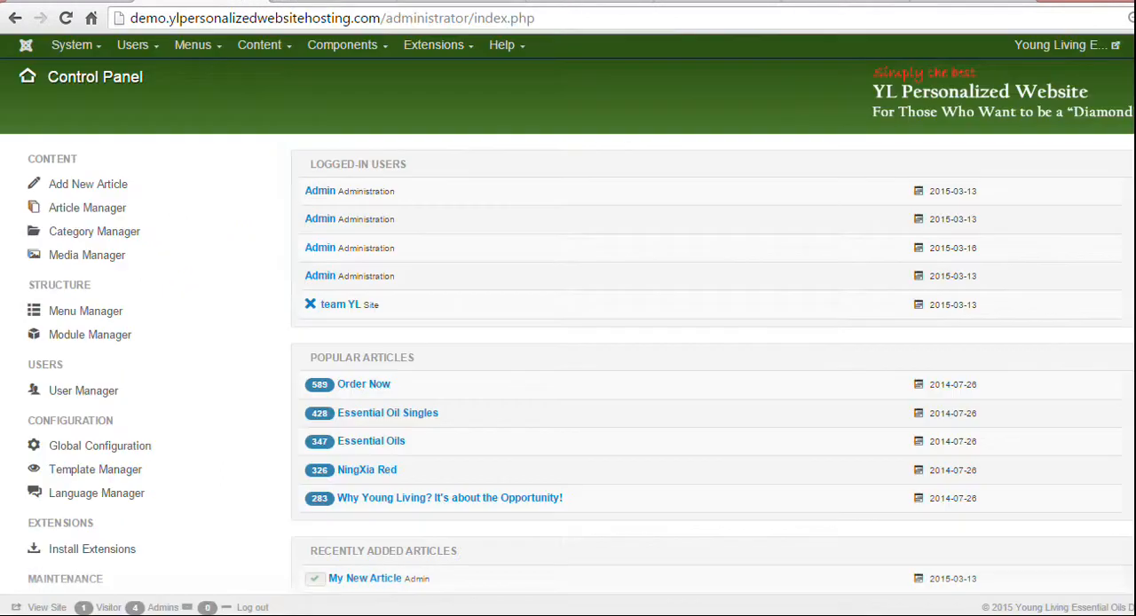
pyautogui.click(424, 45)
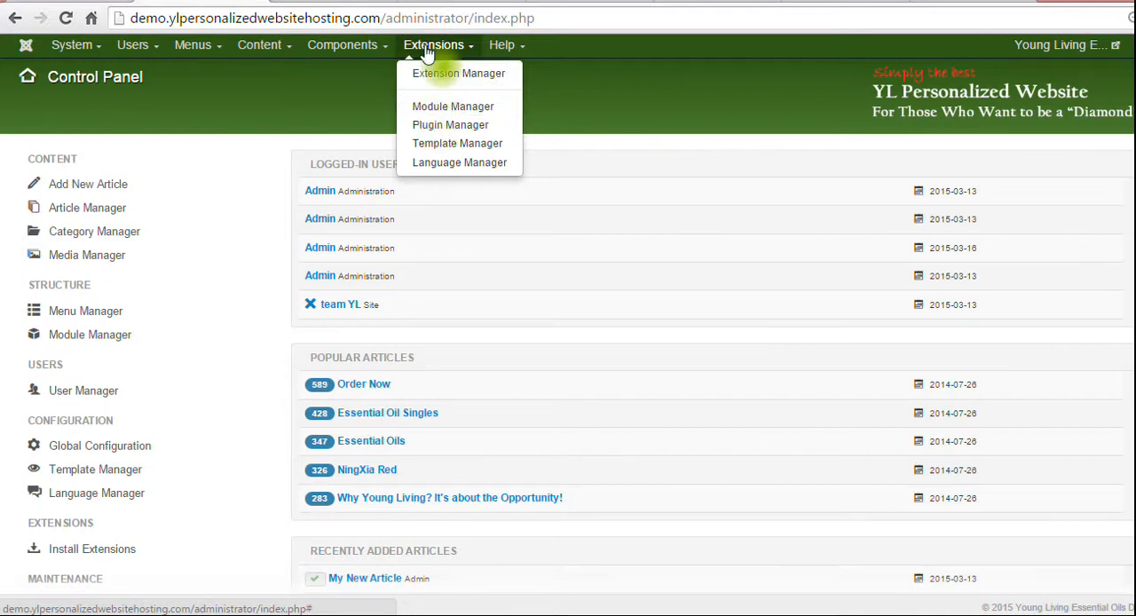
pyautogui.click(427, 107)
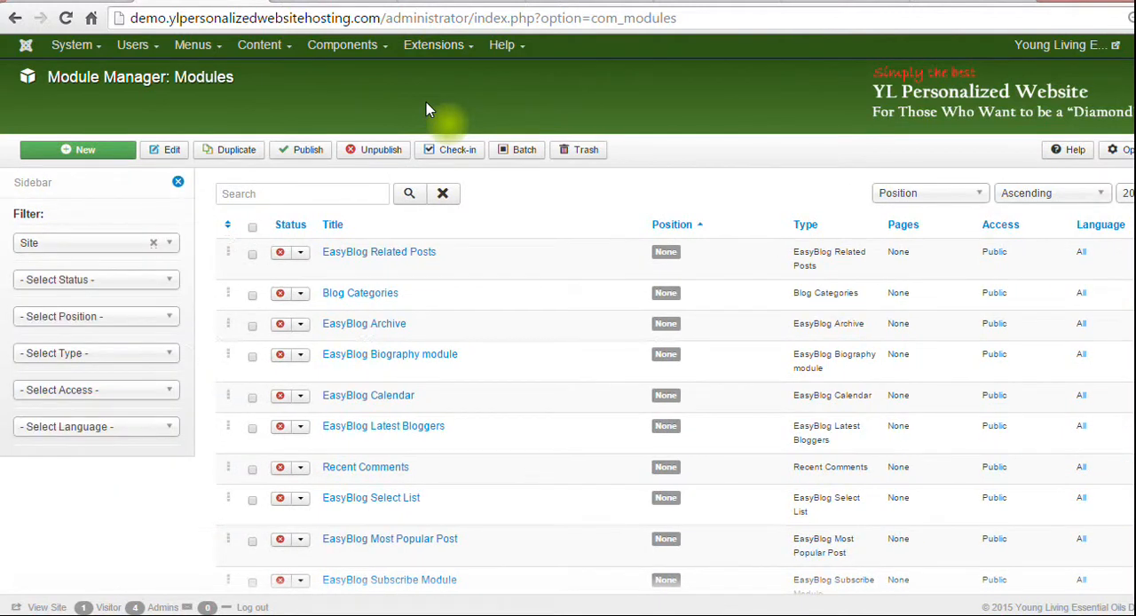
# Filter the module list to the sidebar position.
pyautogui.click(162, 322)
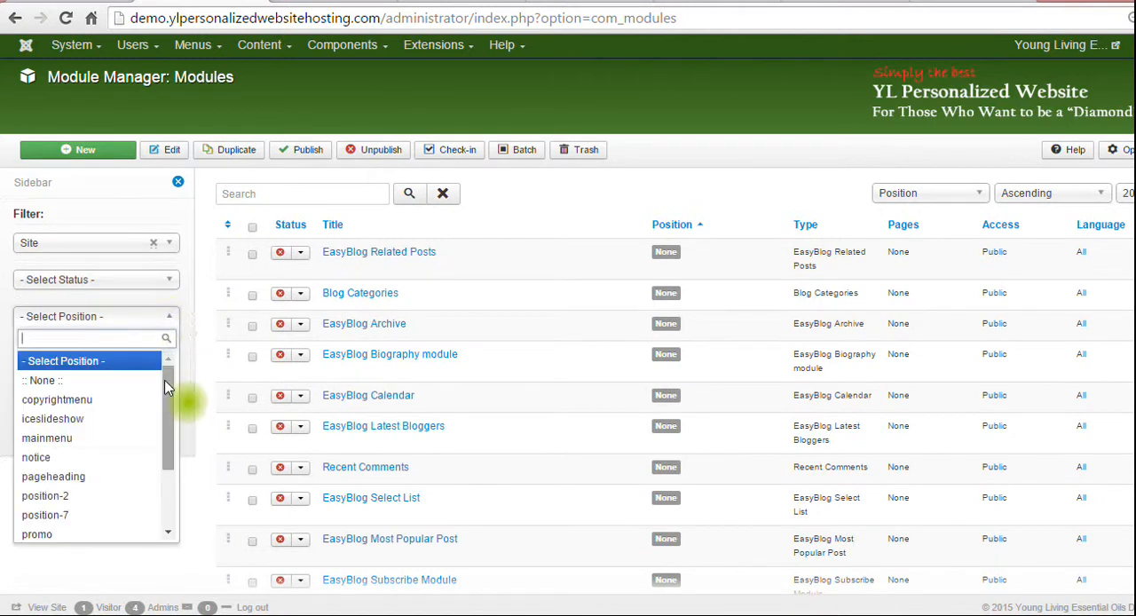
pyautogui.moveTo(164, 387); pyautogui.dragTo(190, 474)
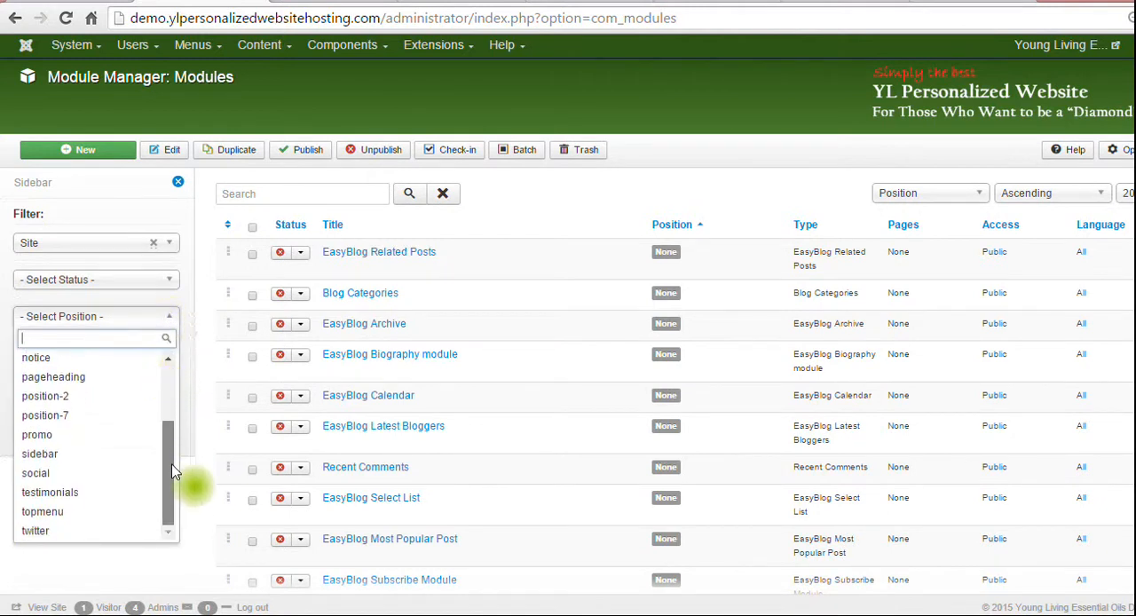
pyautogui.click(75, 454)
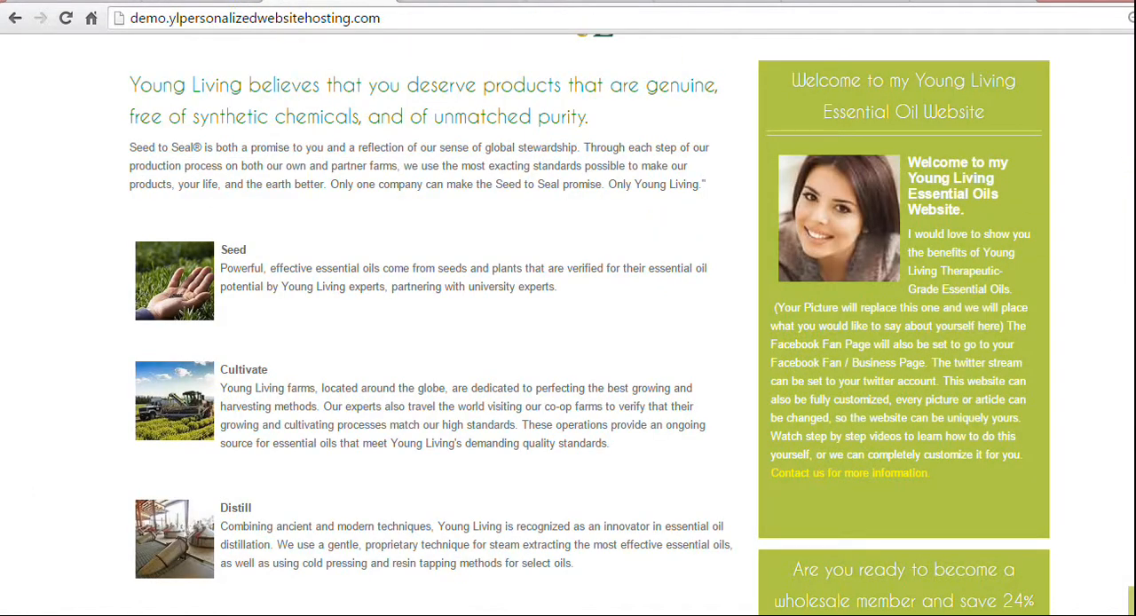
# Compare the sidebar boxes on the live home page with the titles in the filtered module list.
pyautogui.scroll(-4, 914, 250)
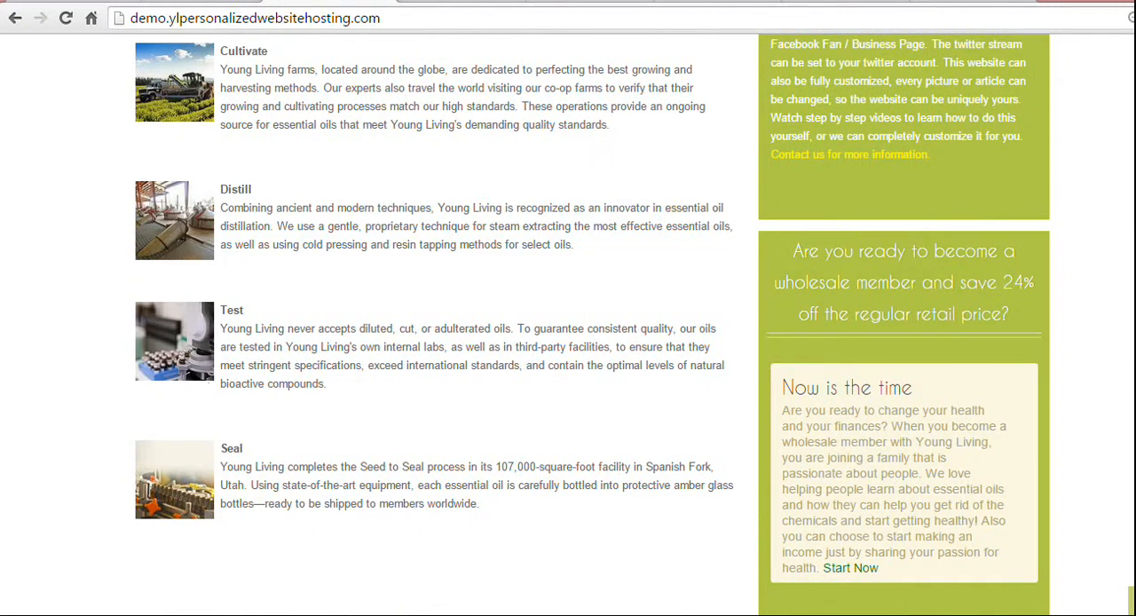
pyautogui.scroll(4, 1132, 321)
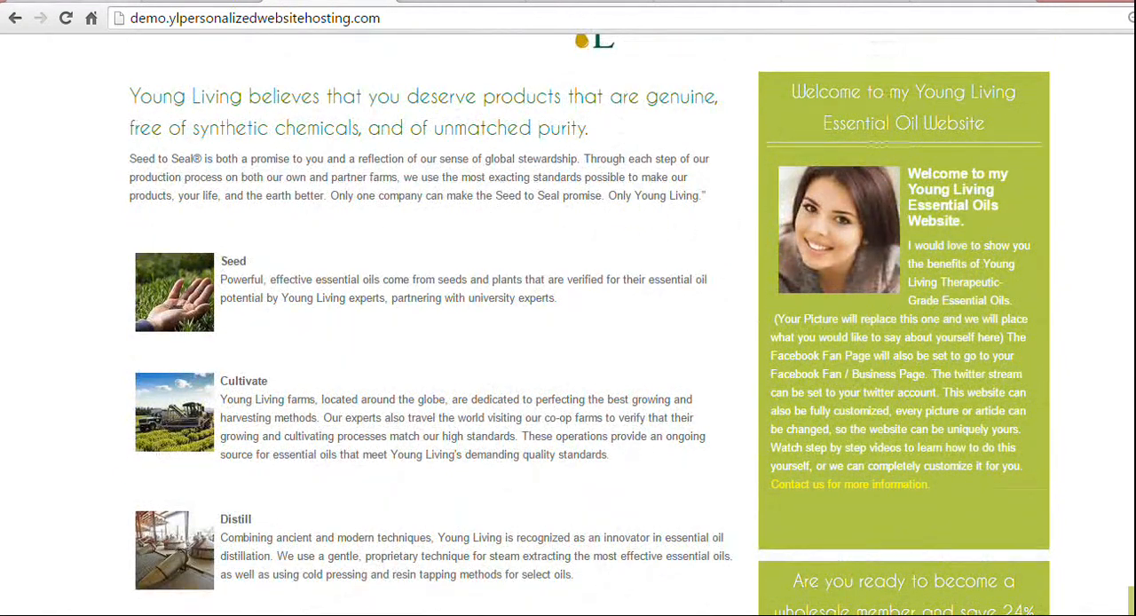
pyautogui.click(200, 2)
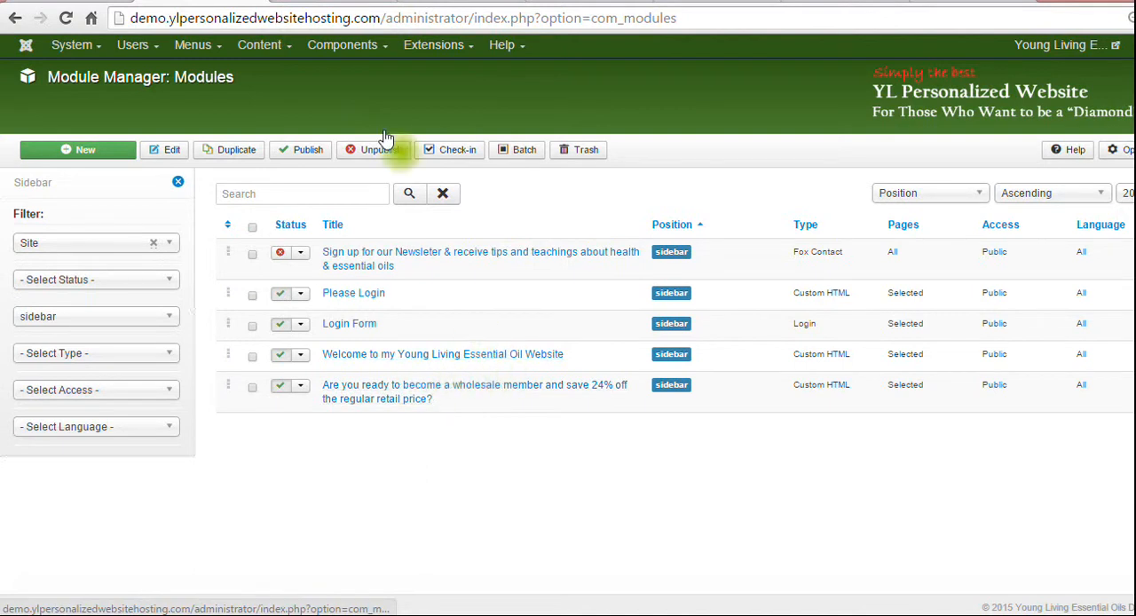
pyautogui.click(346, 1)
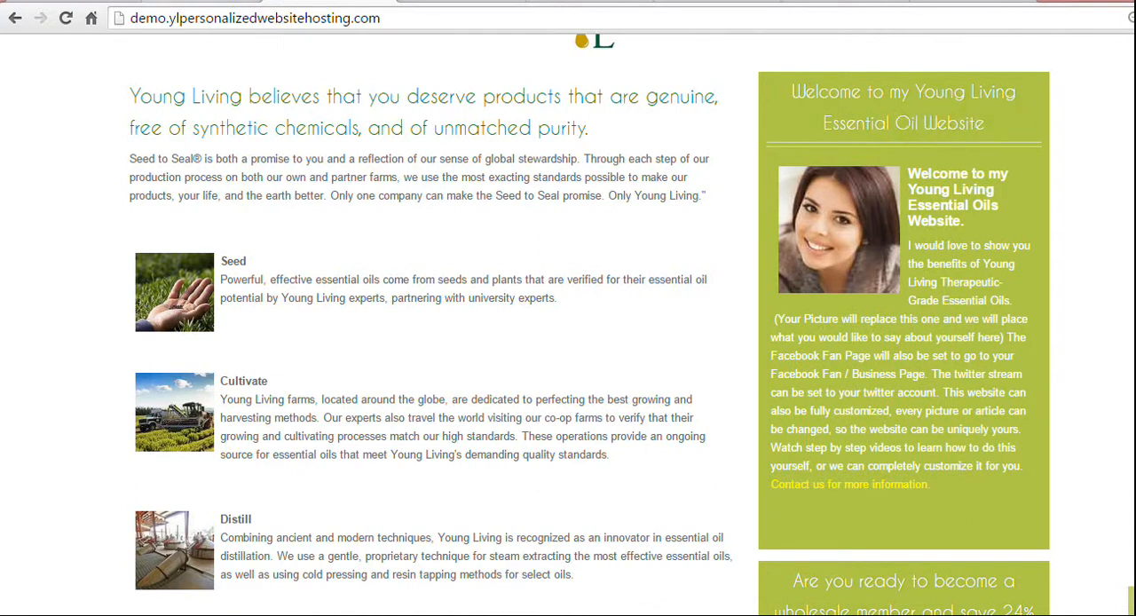
pyautogui.click(200, 1)
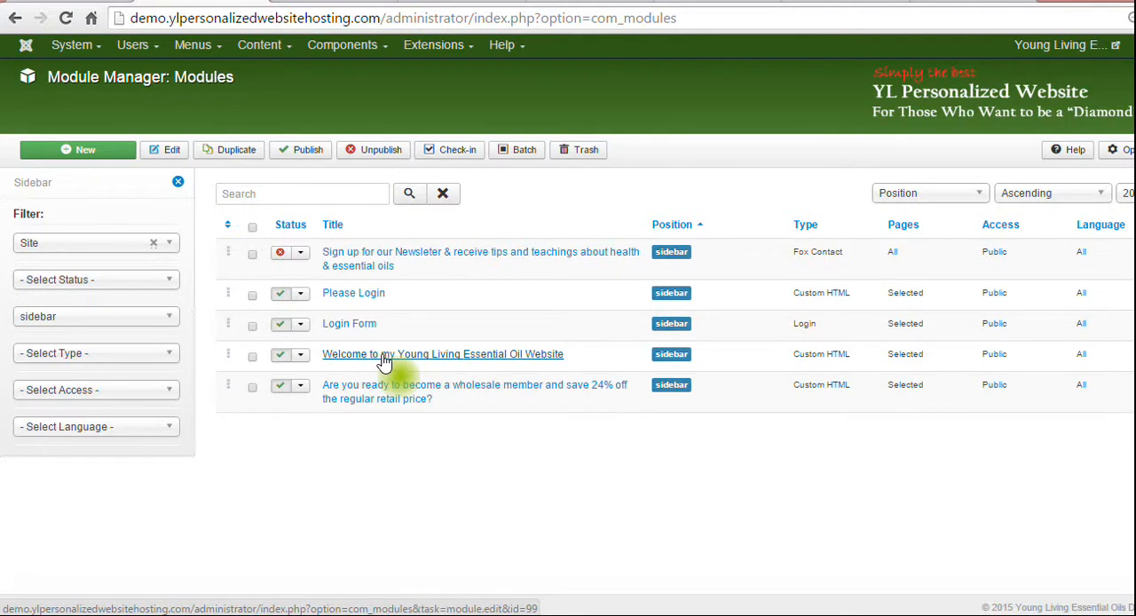
pyautogui.click(330, 1)
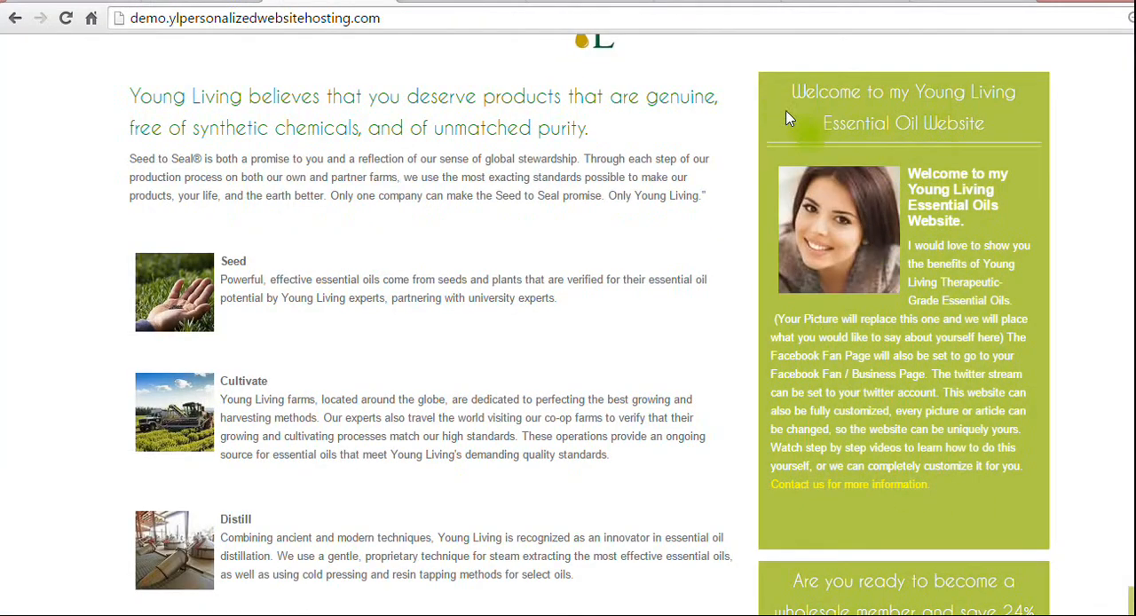
pyautogui.click(177, 1)
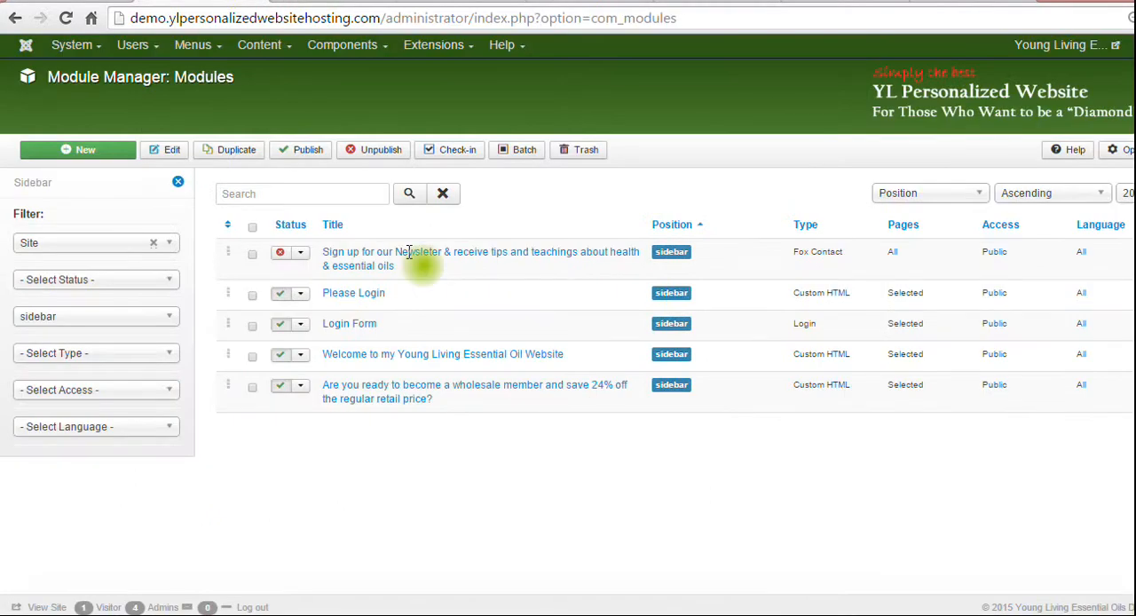
# Open the "Welcome to my Young Living Essential Oil Website" module for editing and select the portrait picture in its text.
pyautogui.click(428, 359)
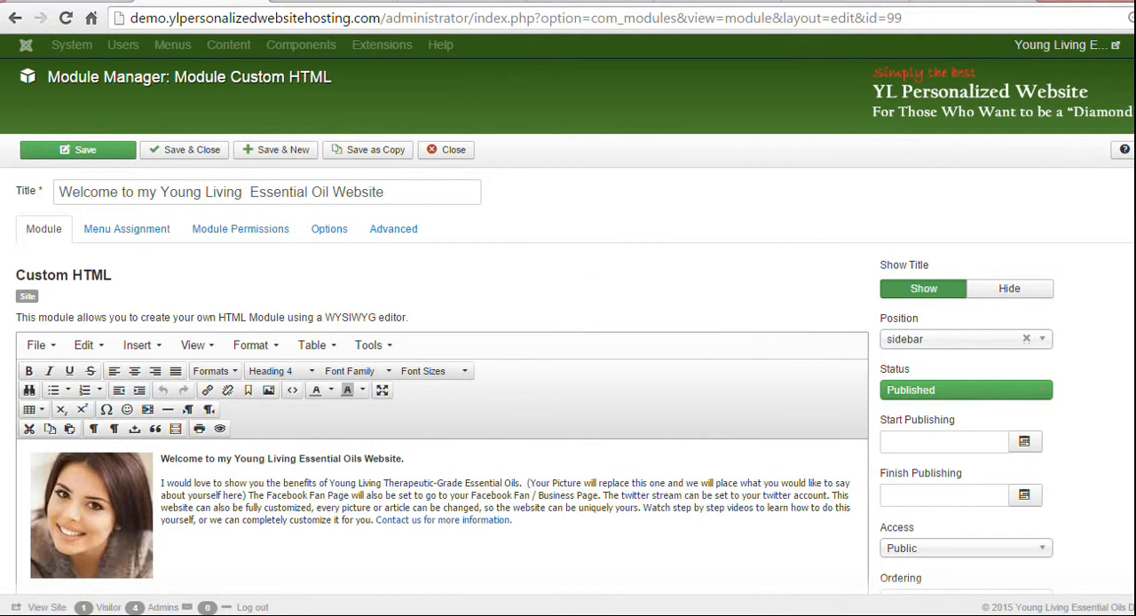
pyautogui.scroll(-3, 286, 311)
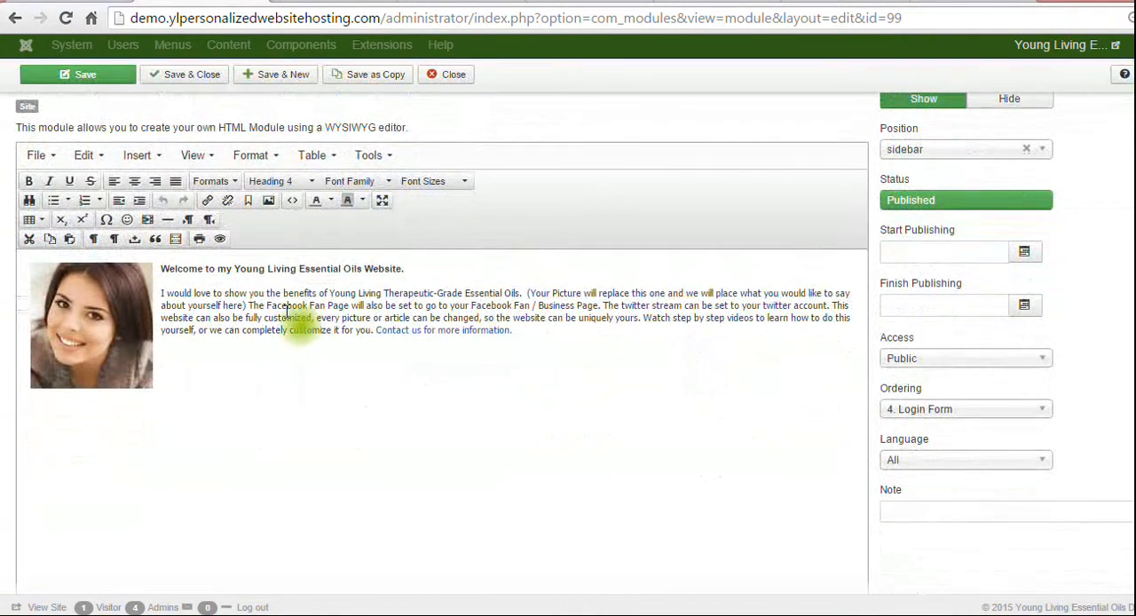
pyautogui.click(99, 319)
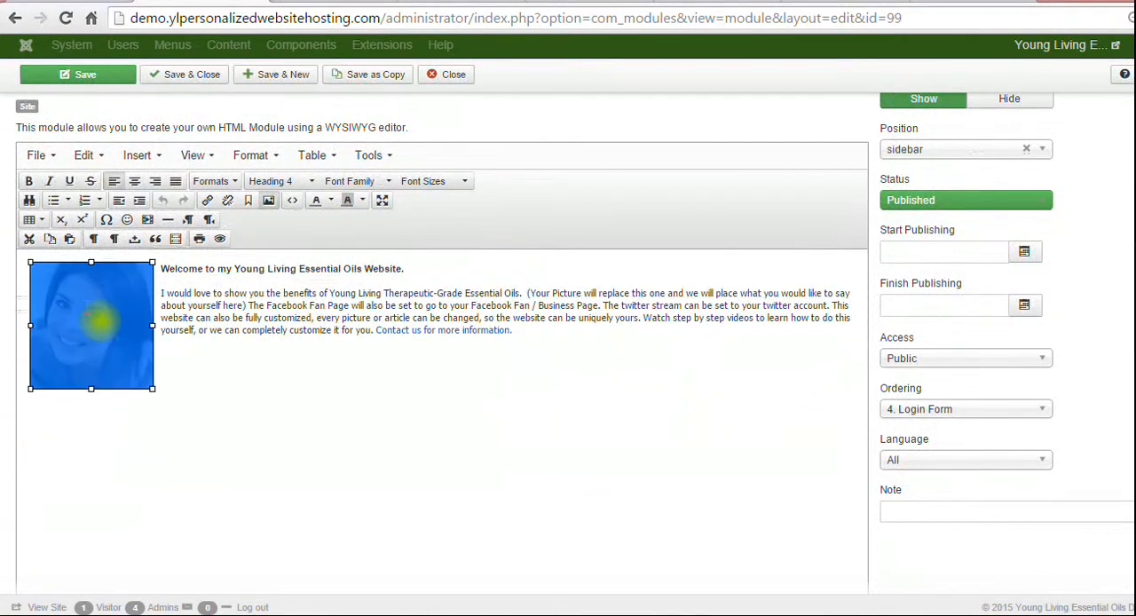
# Upload Blue.jpg from the 1DemoYL pictures folder to the website's root image directory.
pyautogui.scroll(-3, 442, 337)
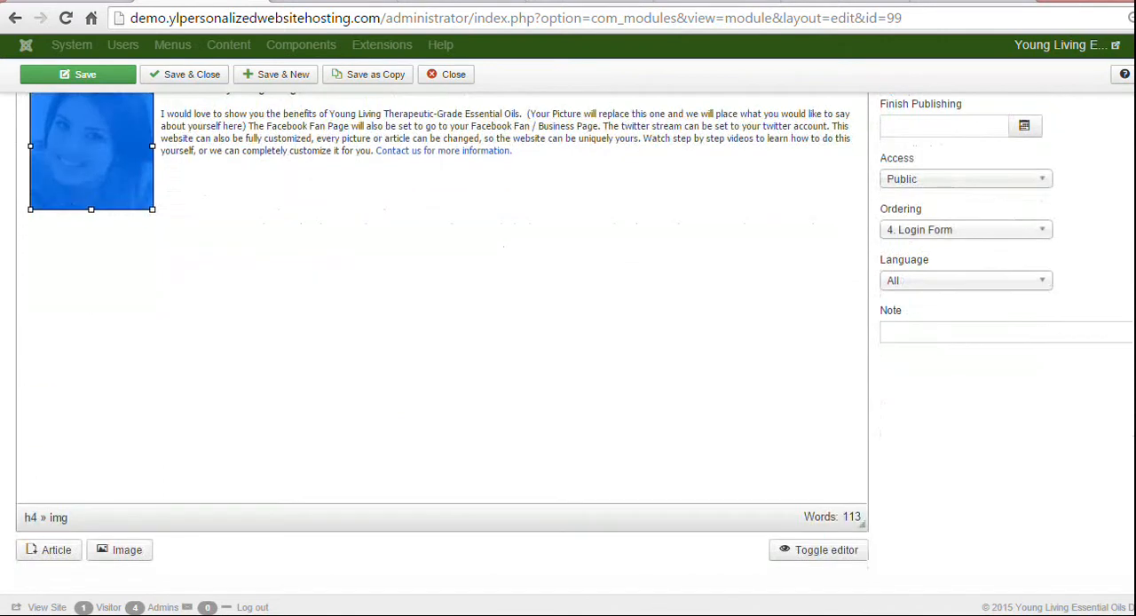
pyautogui.click(124, 552)
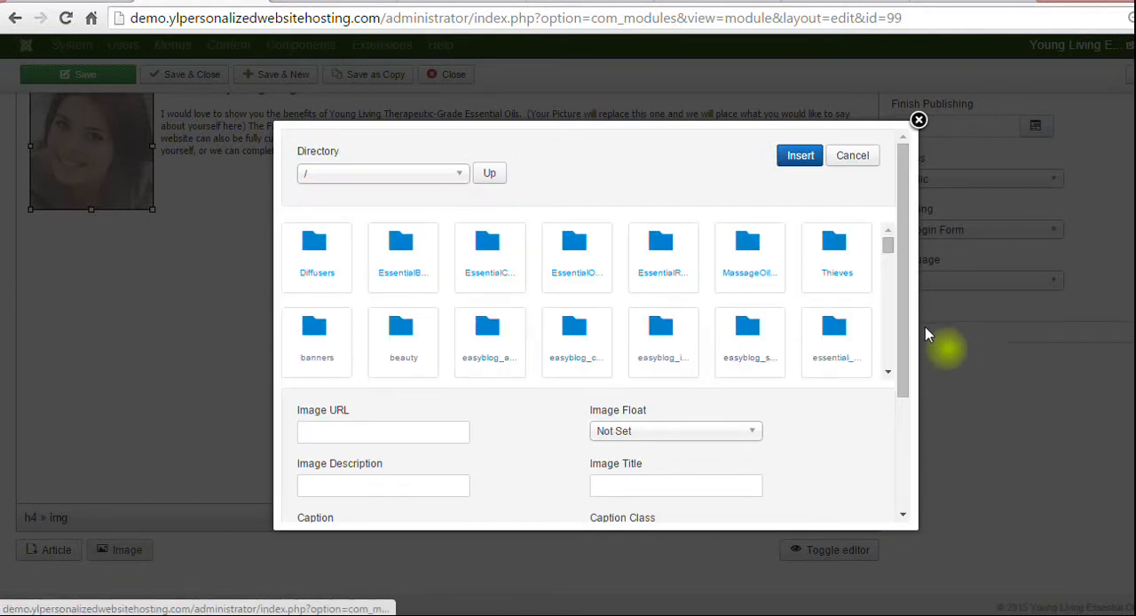
pyautogui.moveTo(903, 337); pyautogui.dragTo(914, 526)
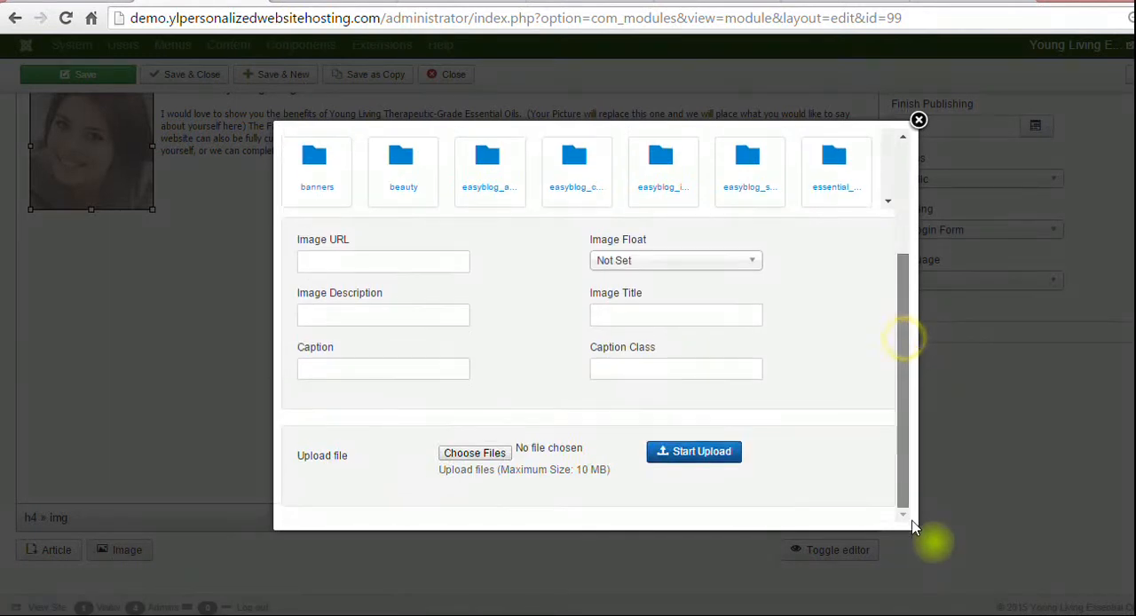
pyautogui.click(473, 454)
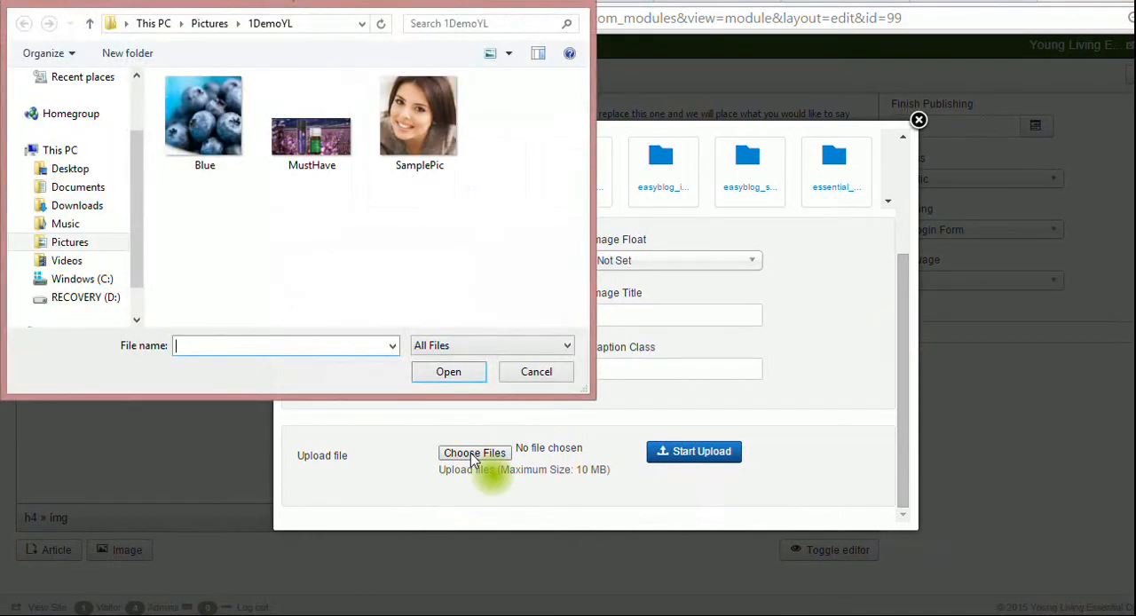
pyautogui.click(226, 104)
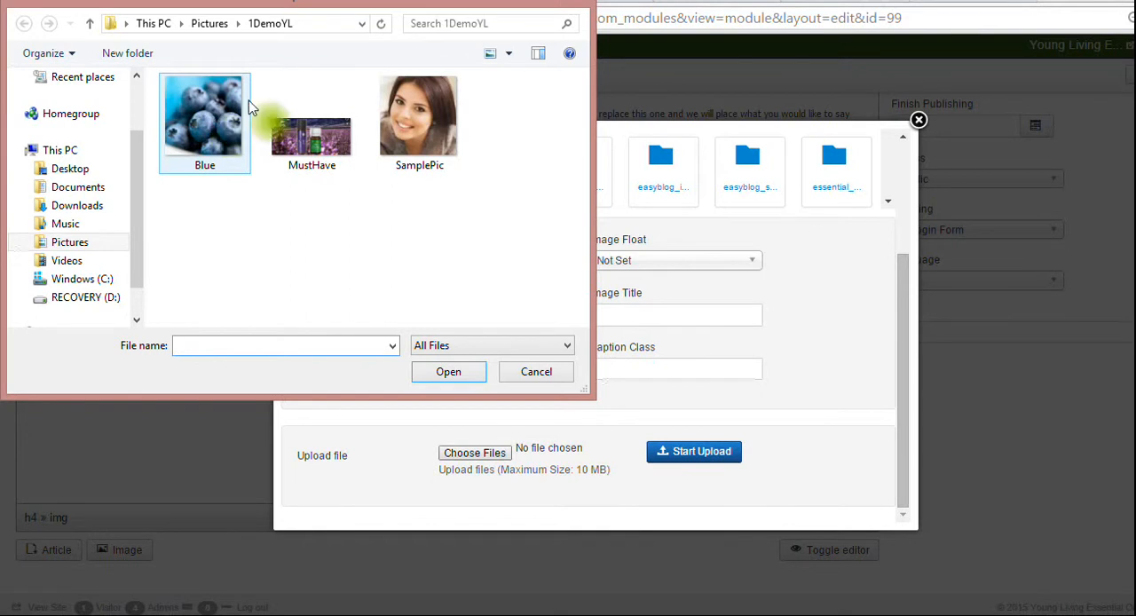
pyautogui.click(418, 126)
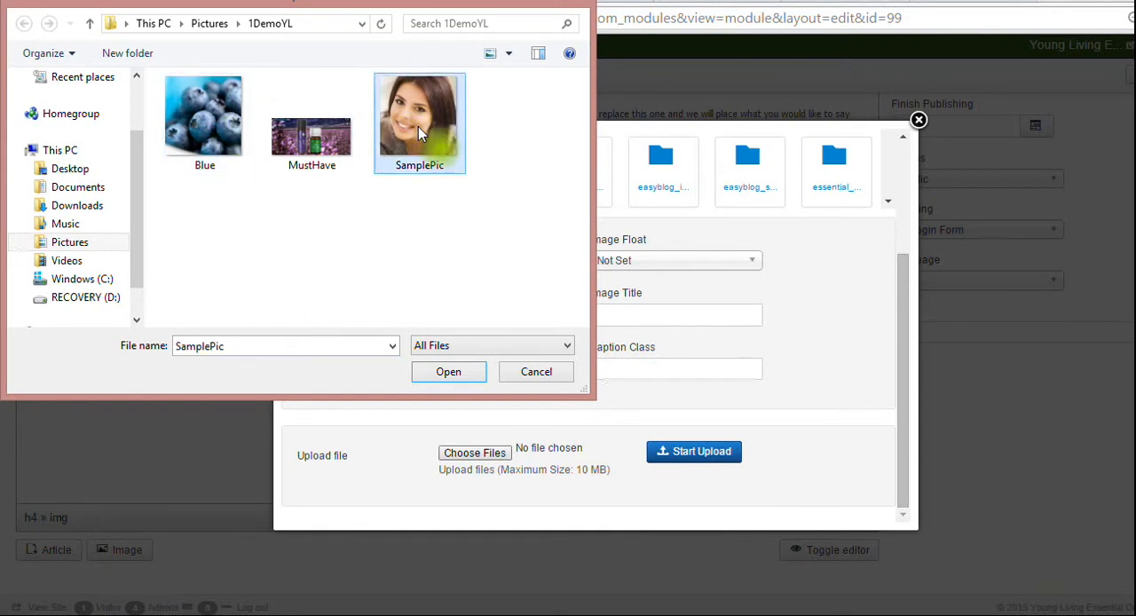
pyautogui.click(203, 131)
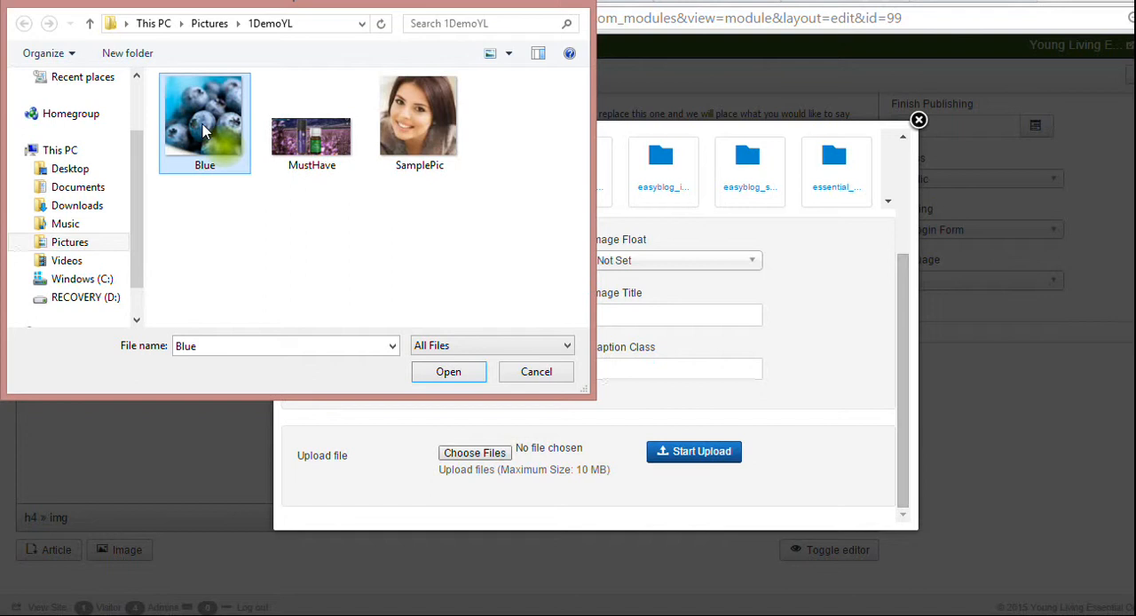
pyautogui.click(448, 372)
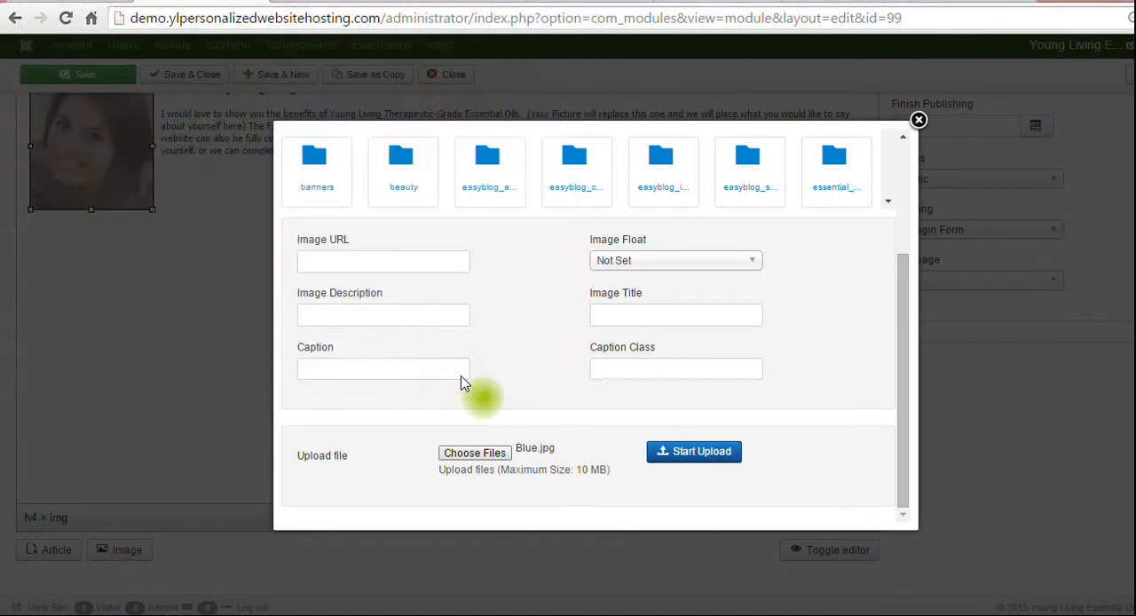
pyautogui.click(678, 462)
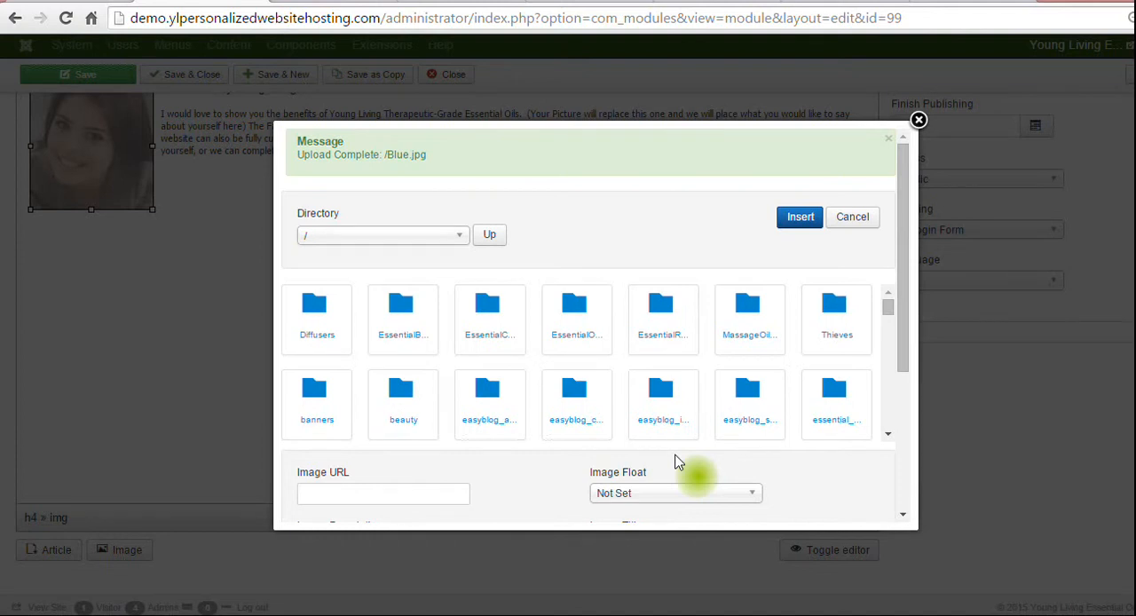
# Insert the uploaded Blue.jpg into the module in place of the selected portrait.
pyautogui.moveTo(904, 372); pyautogui.dragTo(904, 337)
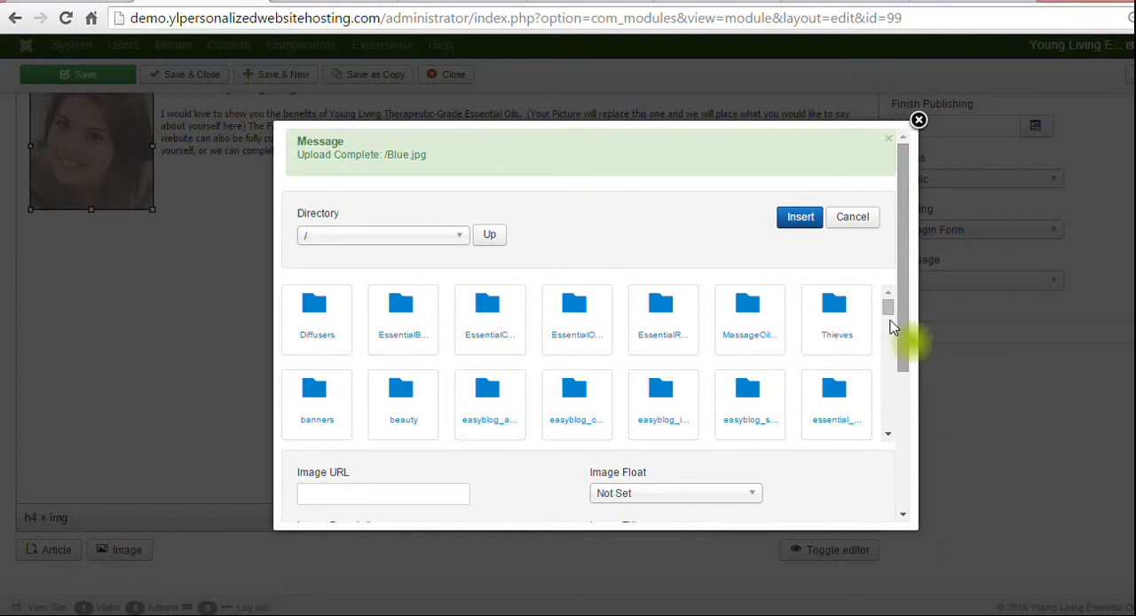
pyautogui.moveTo(885, 307); pyautogui.dragTo(889, 334)
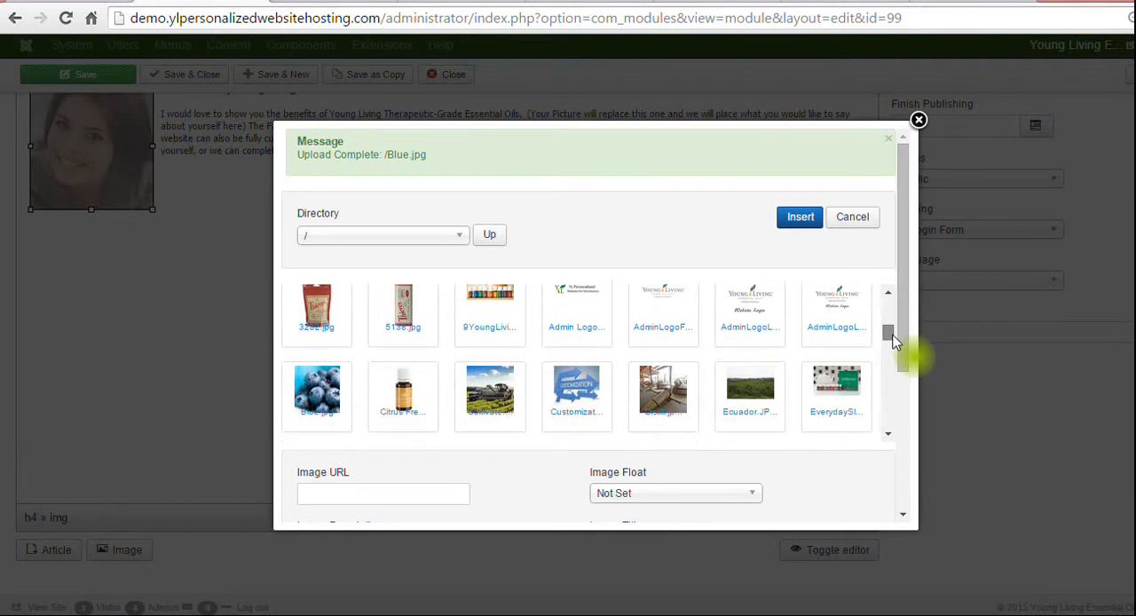
pyautogui.click(322, 391)
pyautogui.click(798, 218)
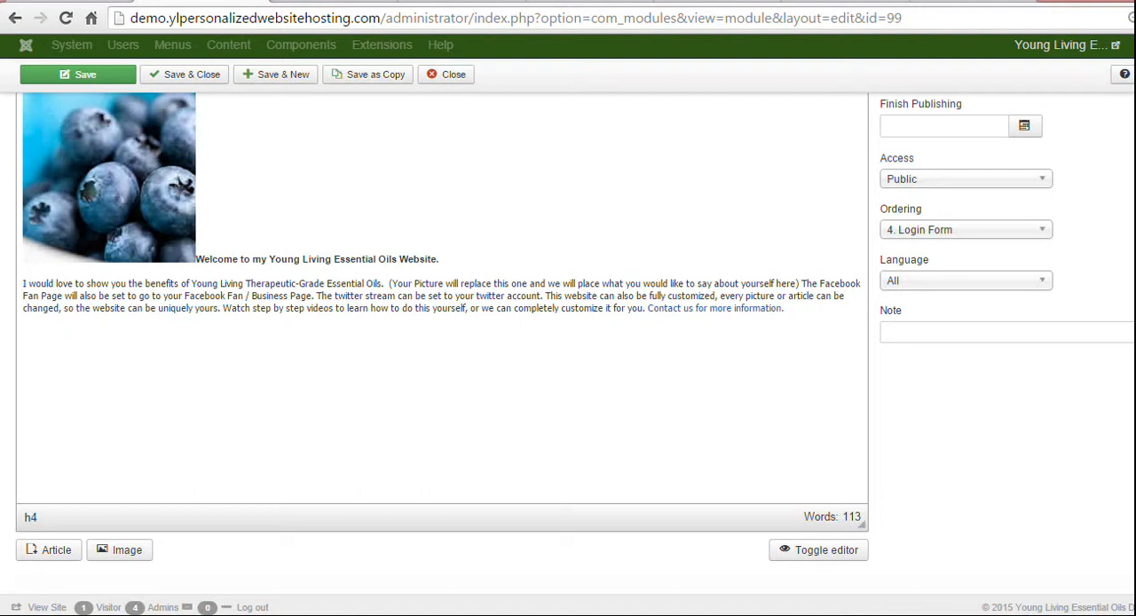
# Align the blueberry picture left so the welcome text wraps beside it.
pyautogui.scroll(1, 952, 308)
pyautogui.scroll(3, 574, 334)
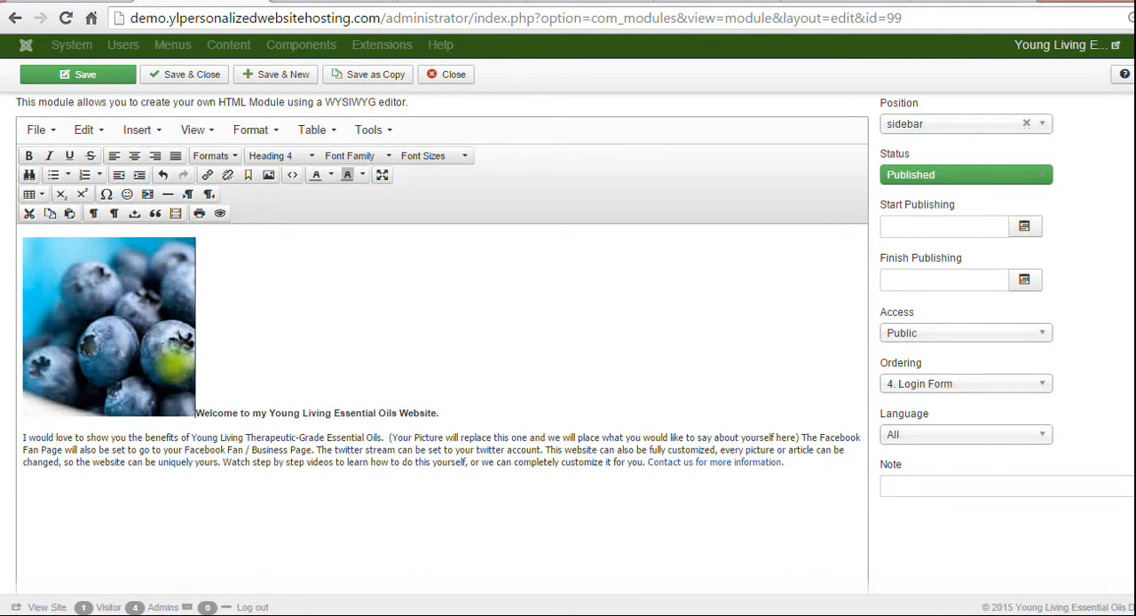
pyautogui.click(156, 299)
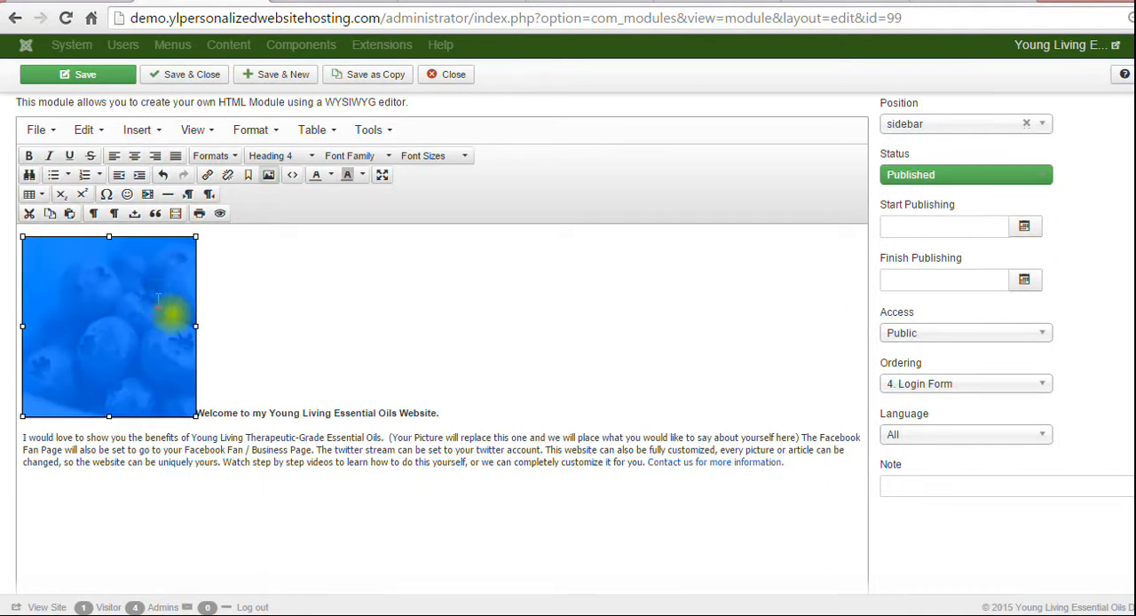
pyautogui.click(114, 161)
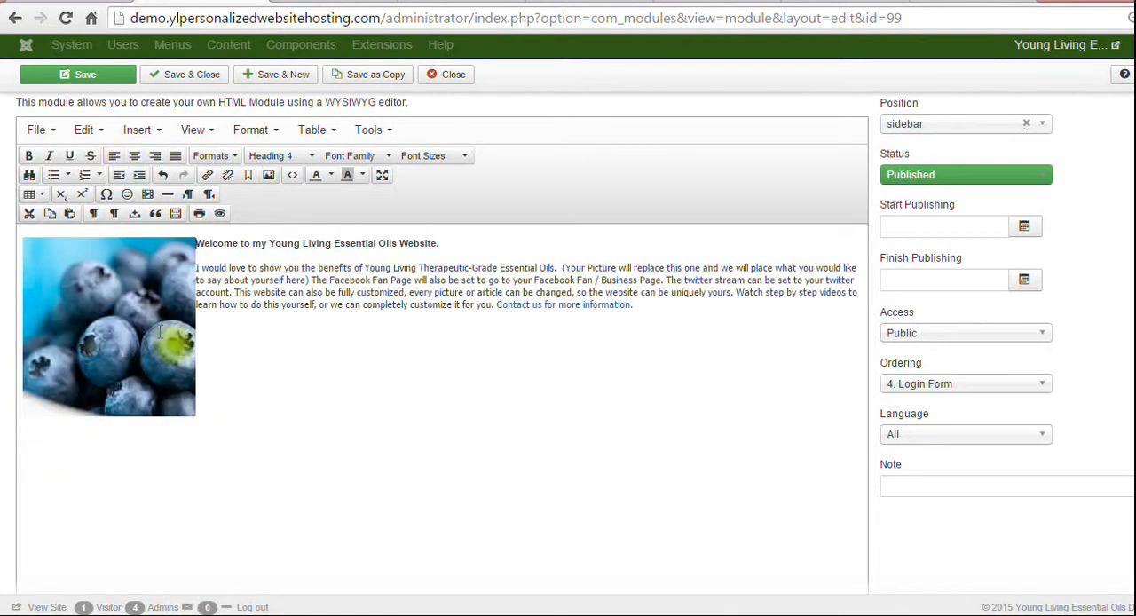
# Set the blueberry picture's horizontal space to 4 in its advanced image settings.
pyautogui.click(160, 330)
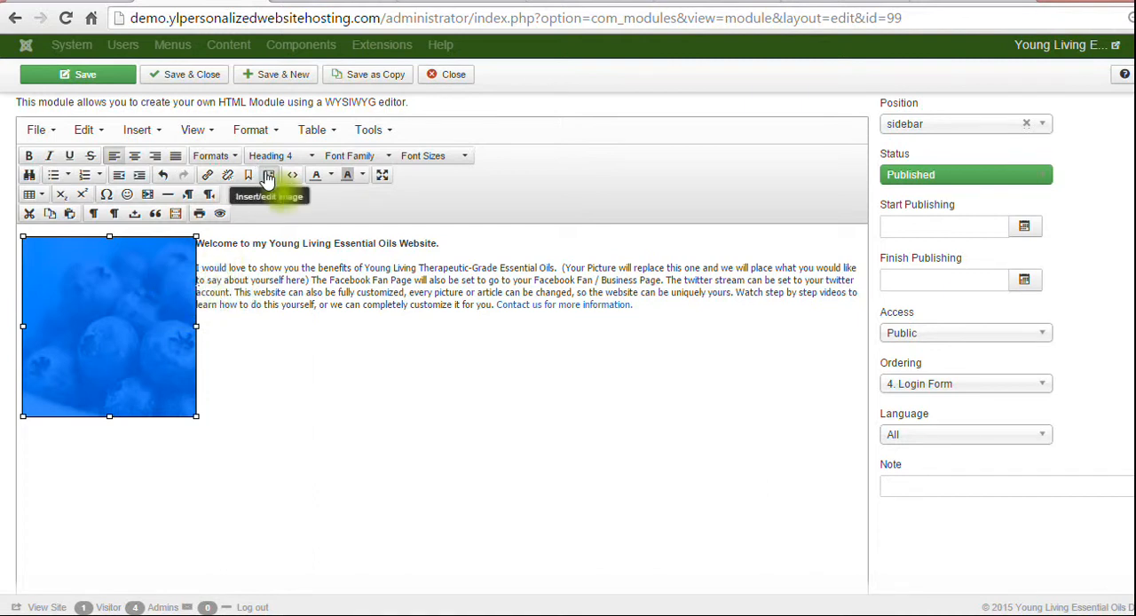
pyautogui.click(269, 176)
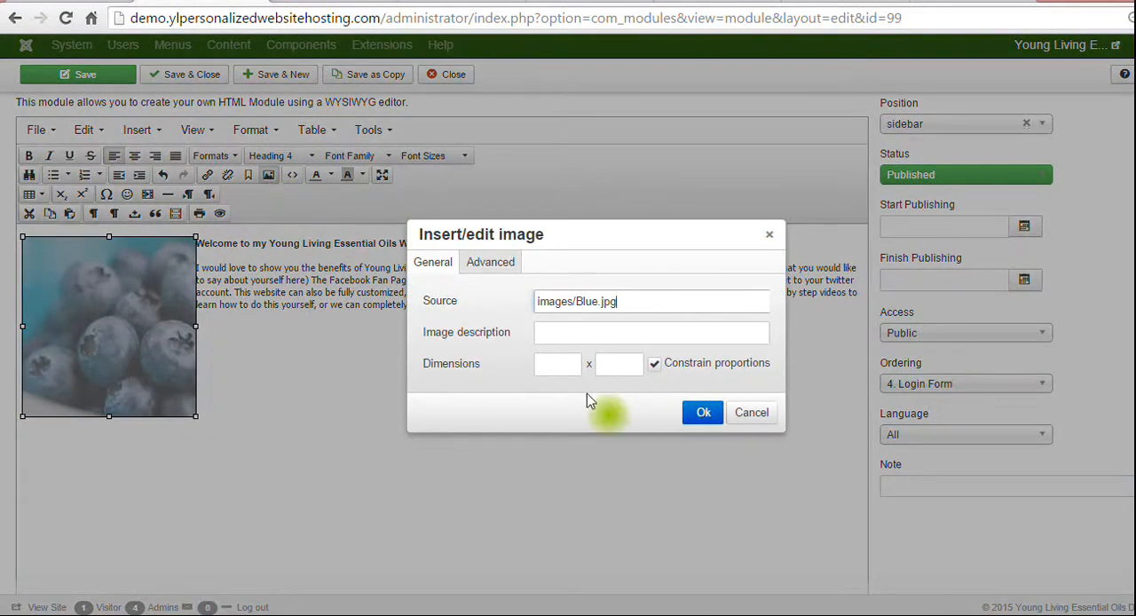
pyautogui.click(493, 264)
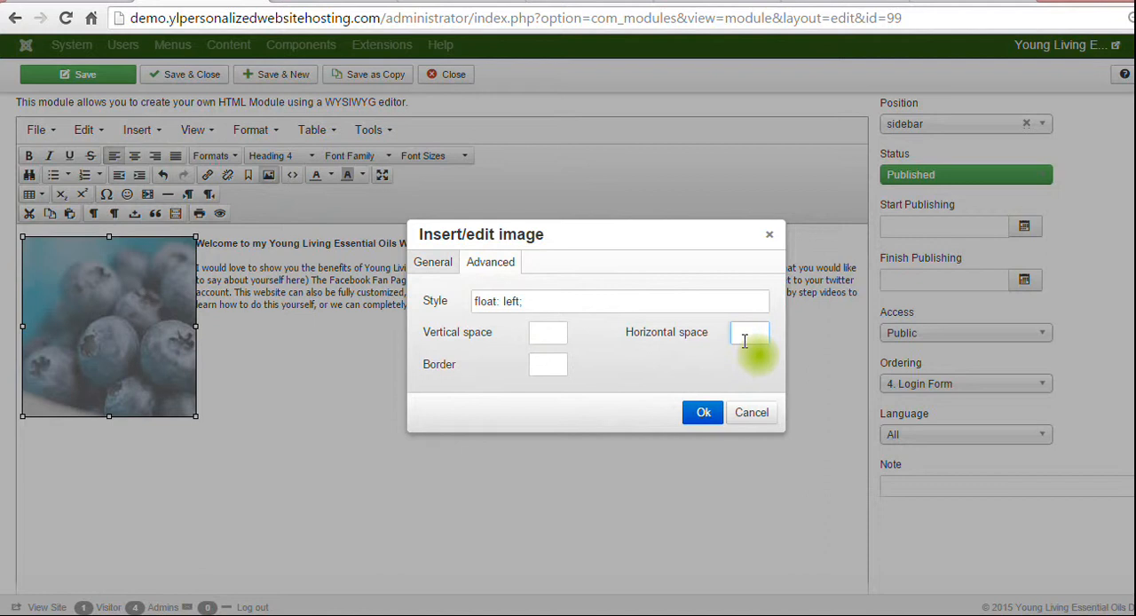
pyautogui.click(744, 342)
pyautogui.write('4')
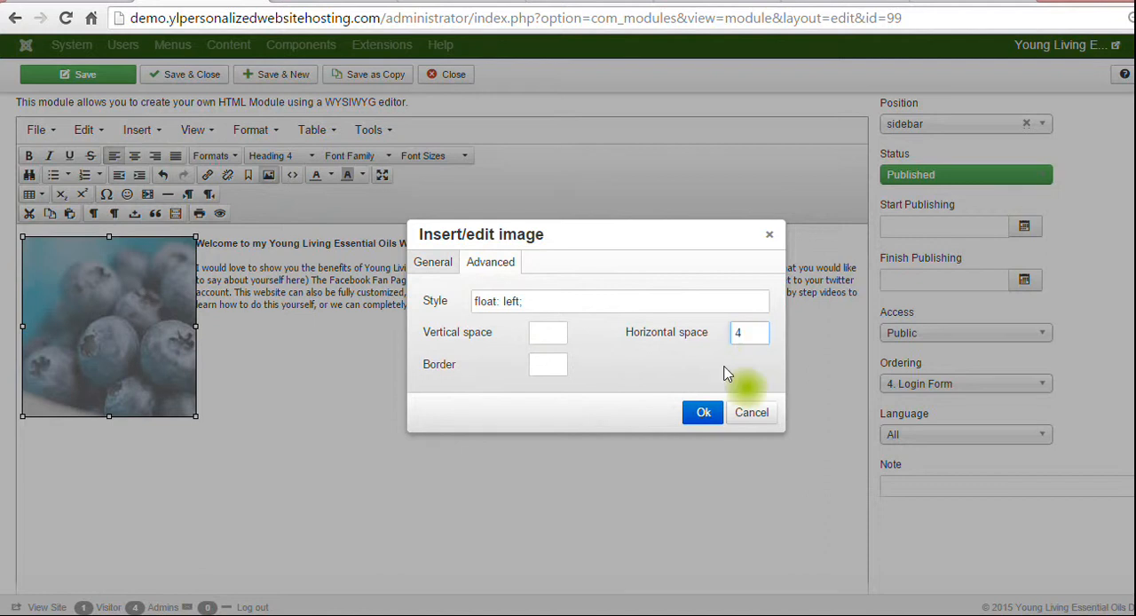
pyautogui.click(703, 412)
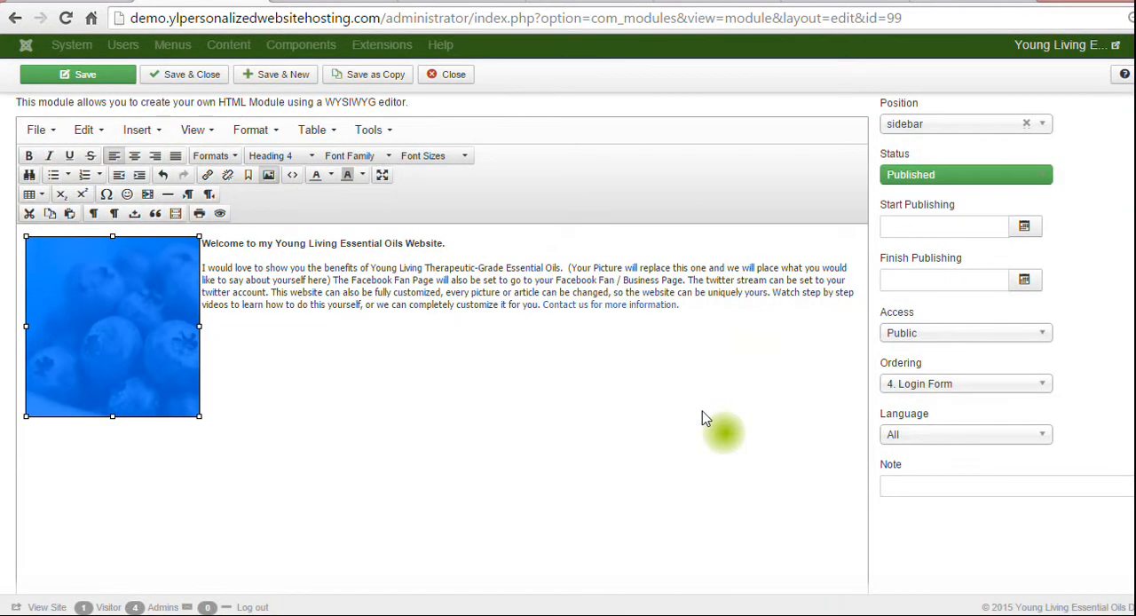
# Save the welcome module and reload the live site to check the new picture in the sidebar.
pyautogui.click(116, 80)
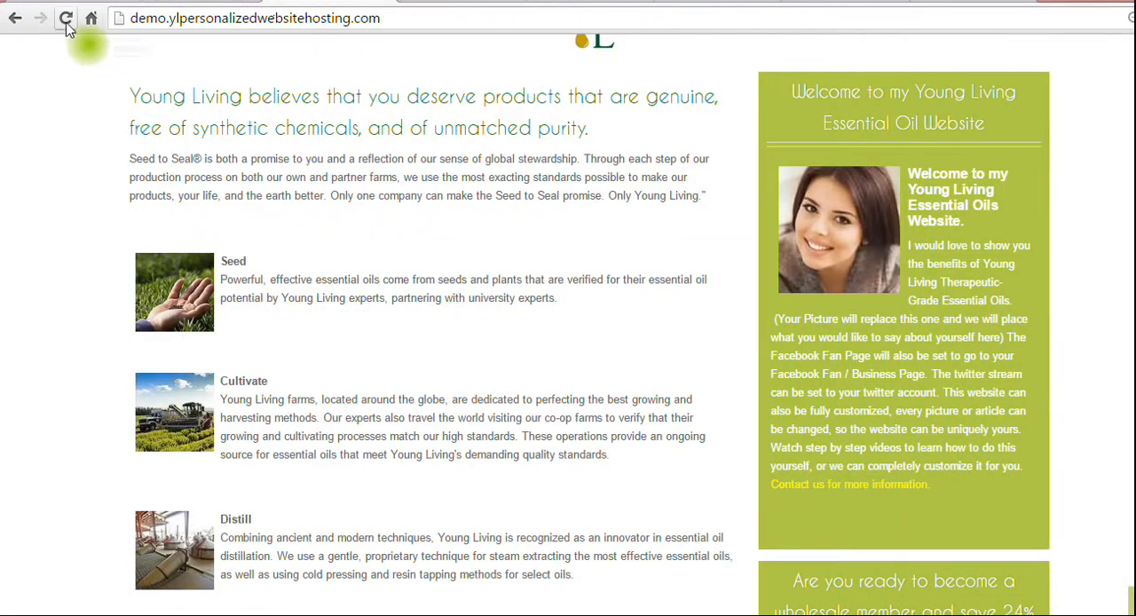
pyautogui.click(67, 23)
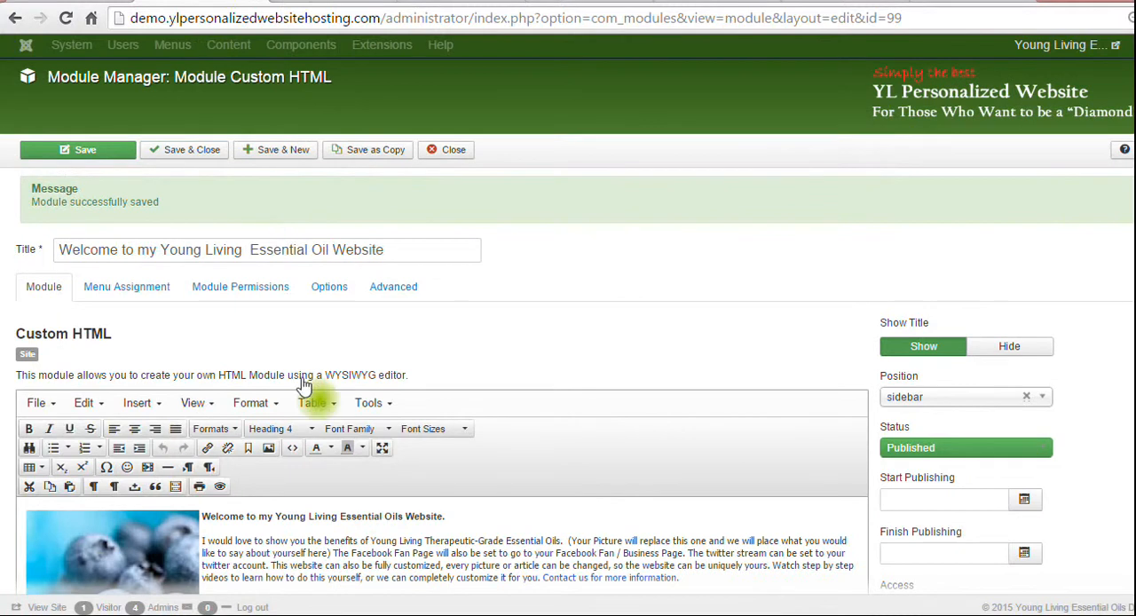
pyautogui.scroll(-2, 1059, 183)
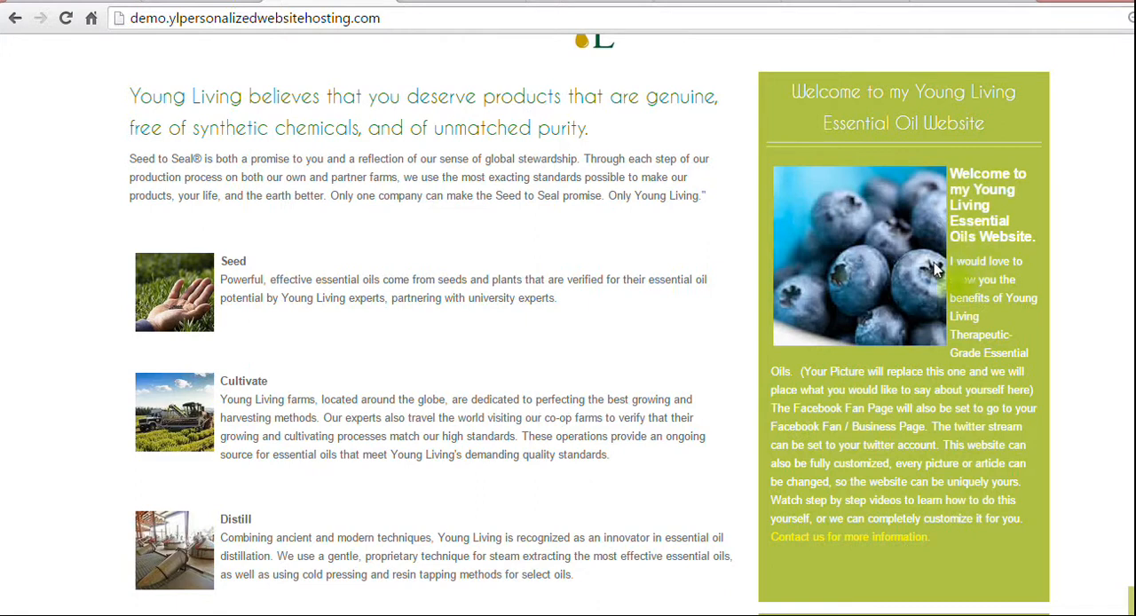
# Back in the module editor, set the blueberry picture's horizontal space to 8 and save the module.
pyautogui.click(201, 1)
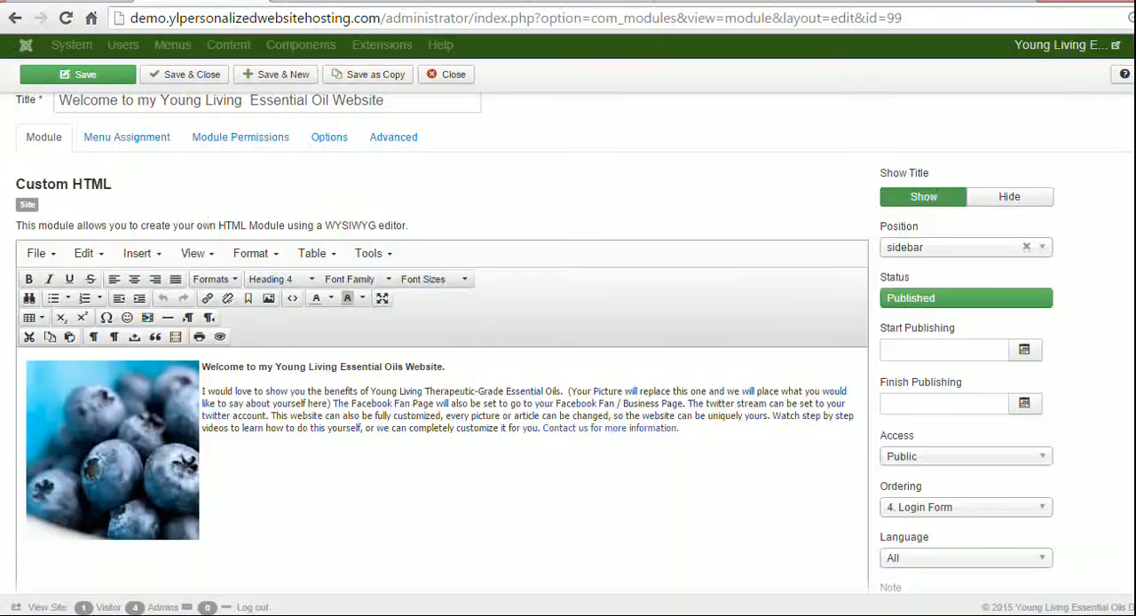
pyautogui.click(141, 454)
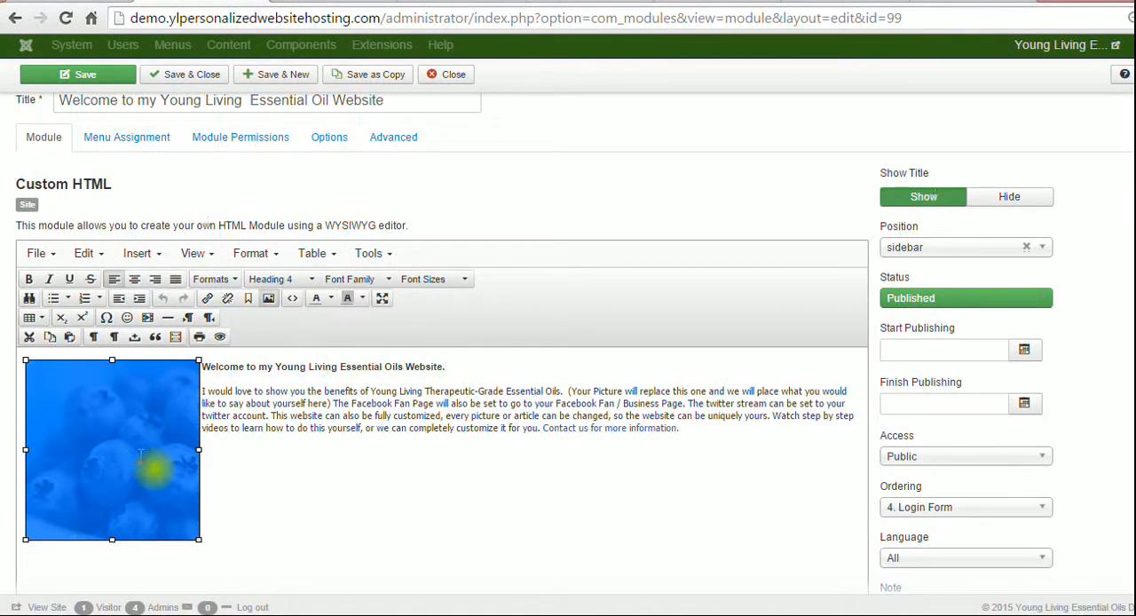
pyautogui.click(269, 303)
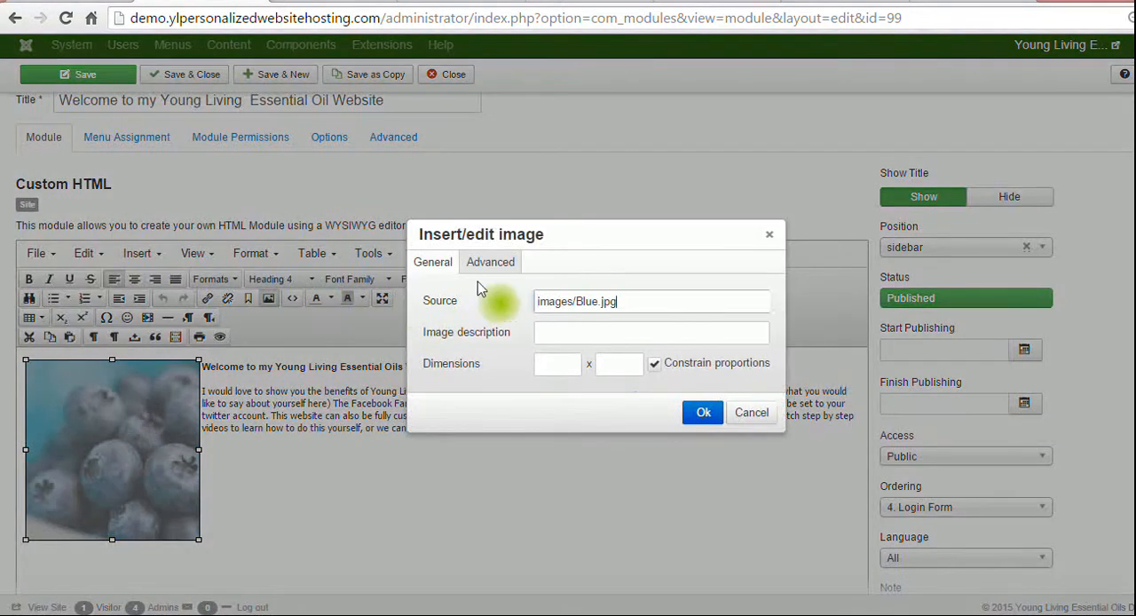
pyautogui.click(500, 266)
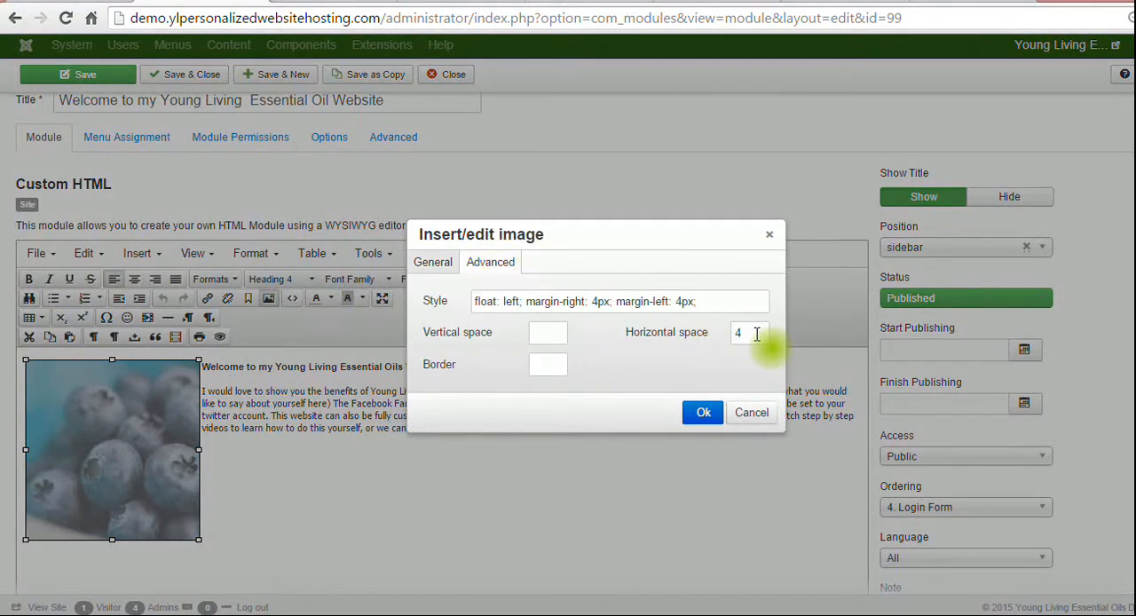
pyautogui.moveTo(753, 332); pyautogui.dragTo(674, 331)
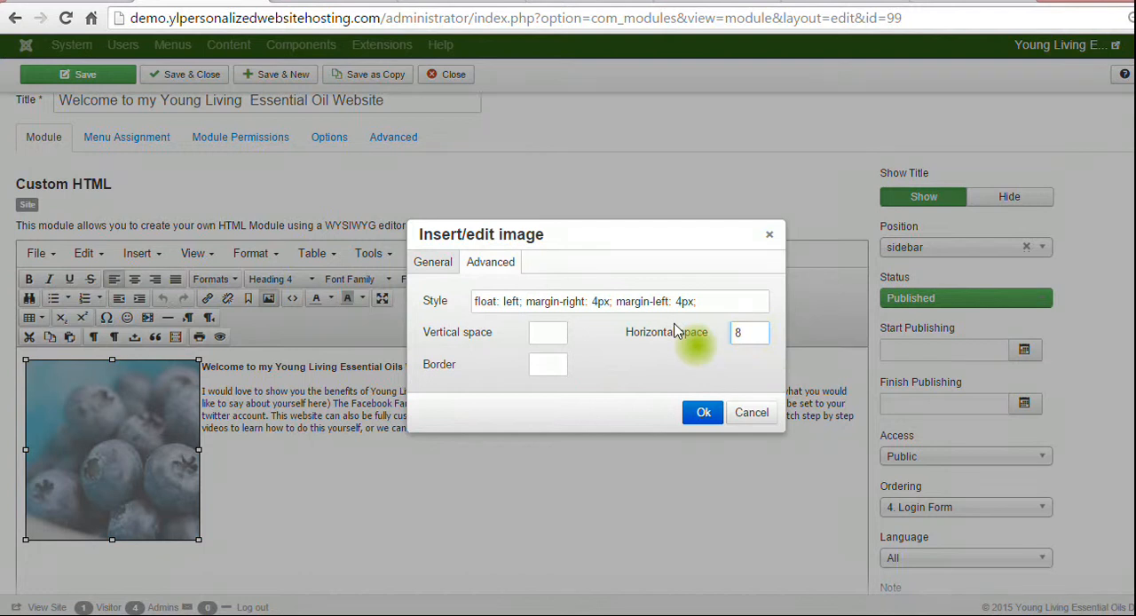
pyautogui.write('8')
pyautogui.click(703, 412)
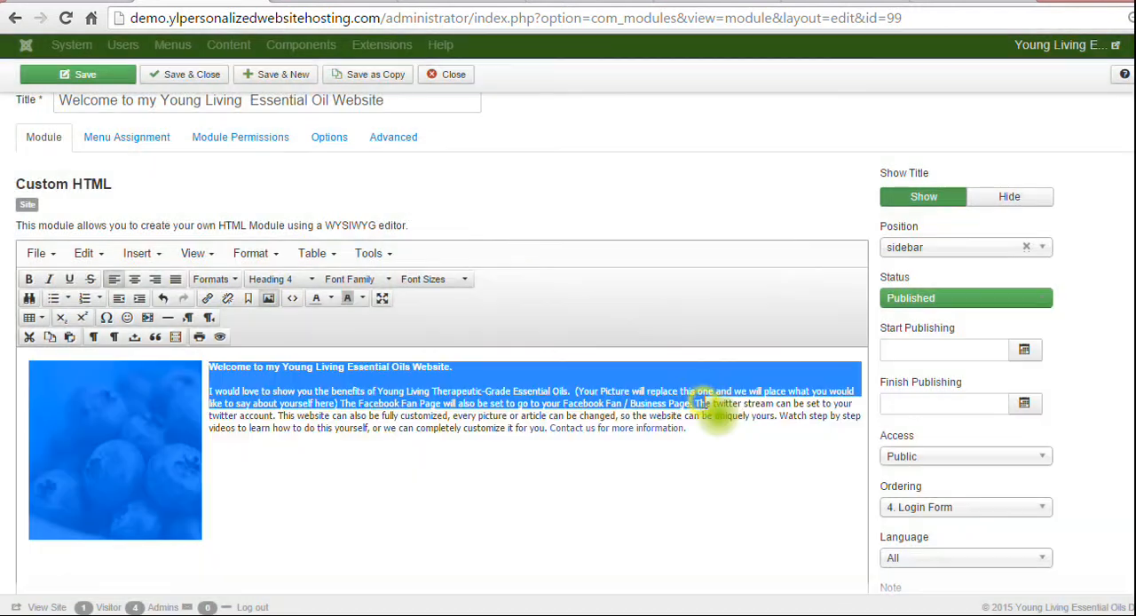
pyautogui.click(98, 76)
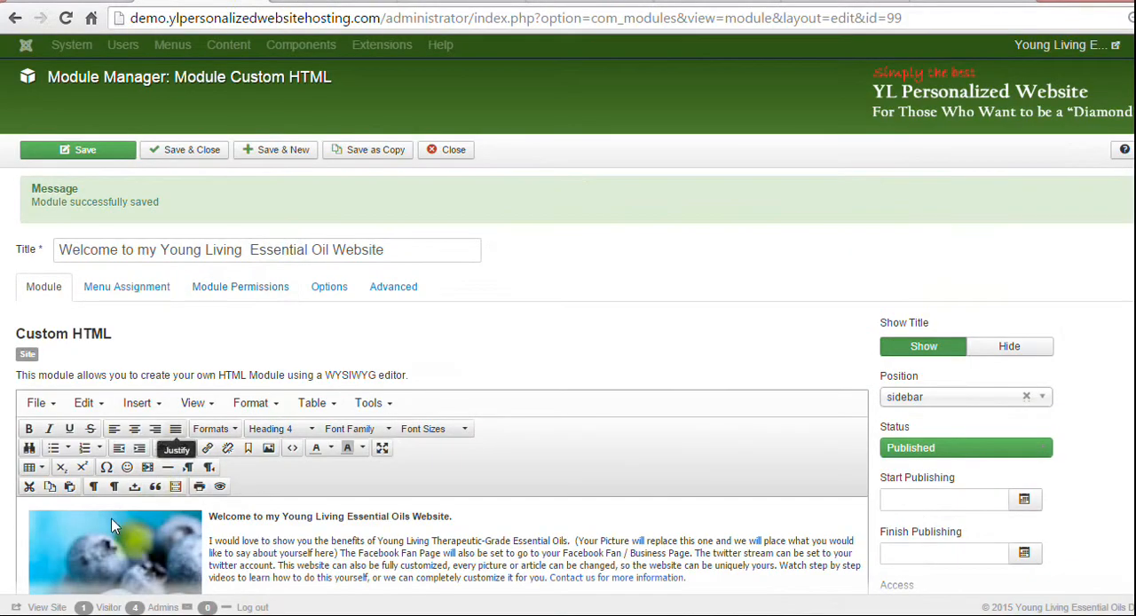
# Center the blueberry picture above the welcome text and save the module.
pyautogui.click(111, 529)
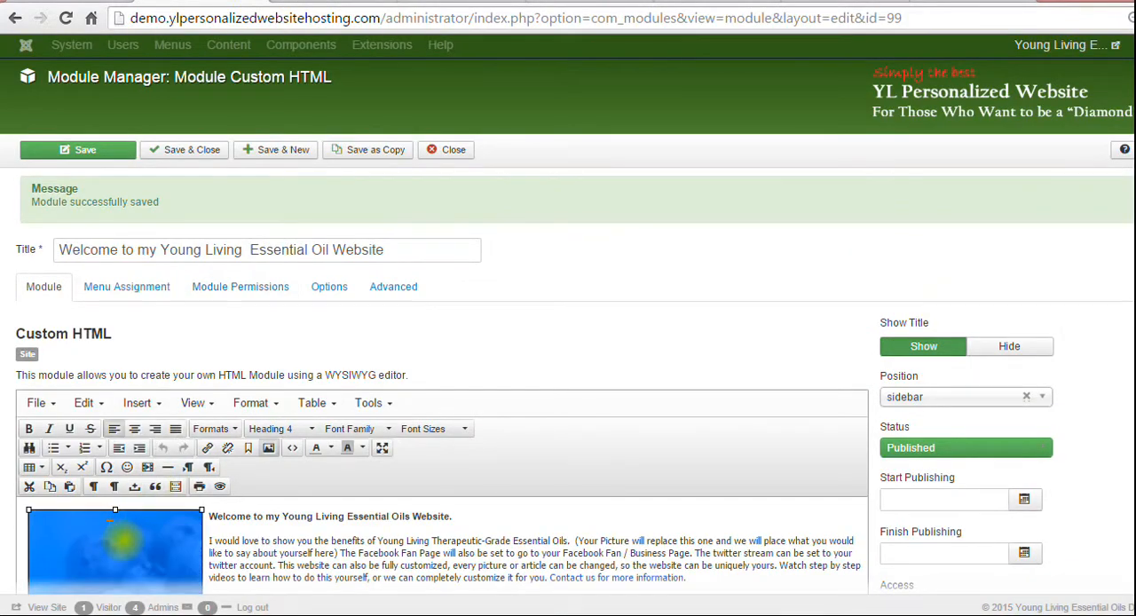
pyautogui.click(134, 428)
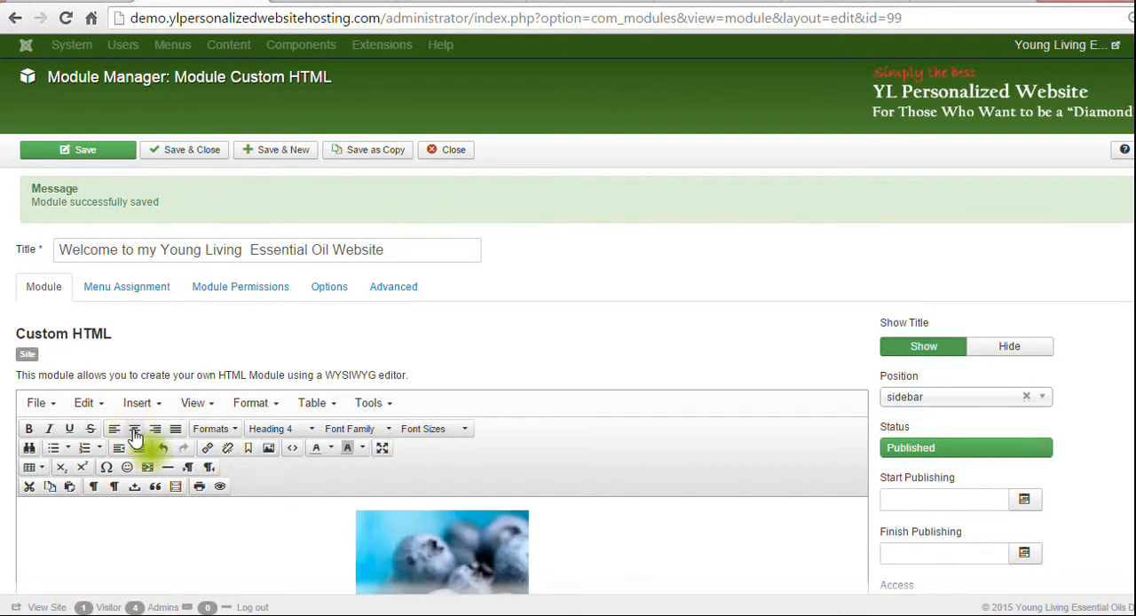
pyautogui.click(113, 149)
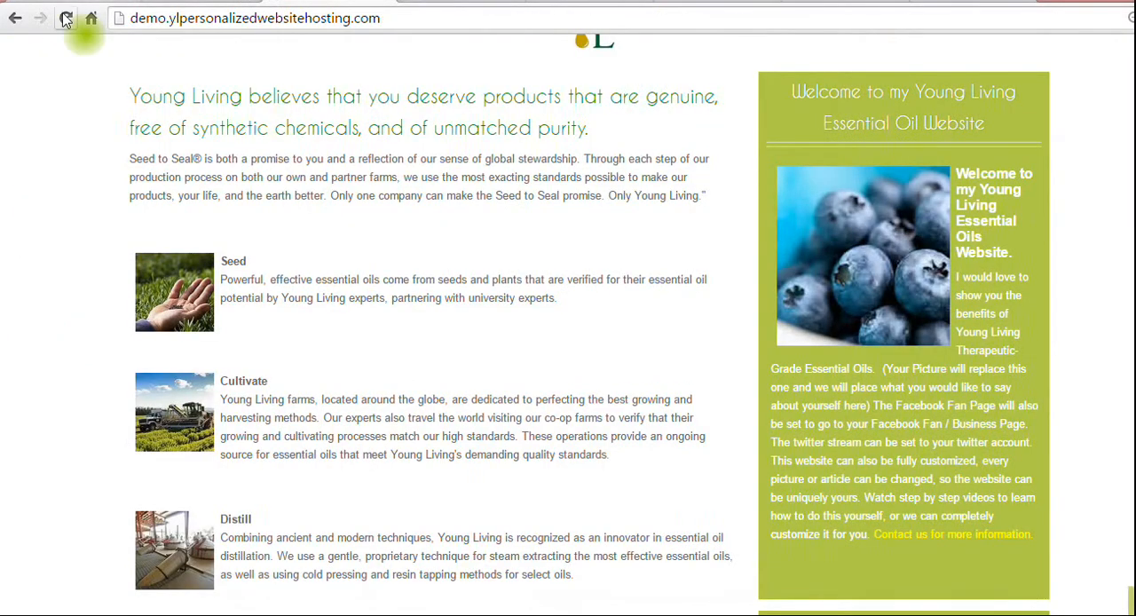
# Reload the live site and examine the centered picture and the rest of the sidebar.
pyautogui.click(66, 18)
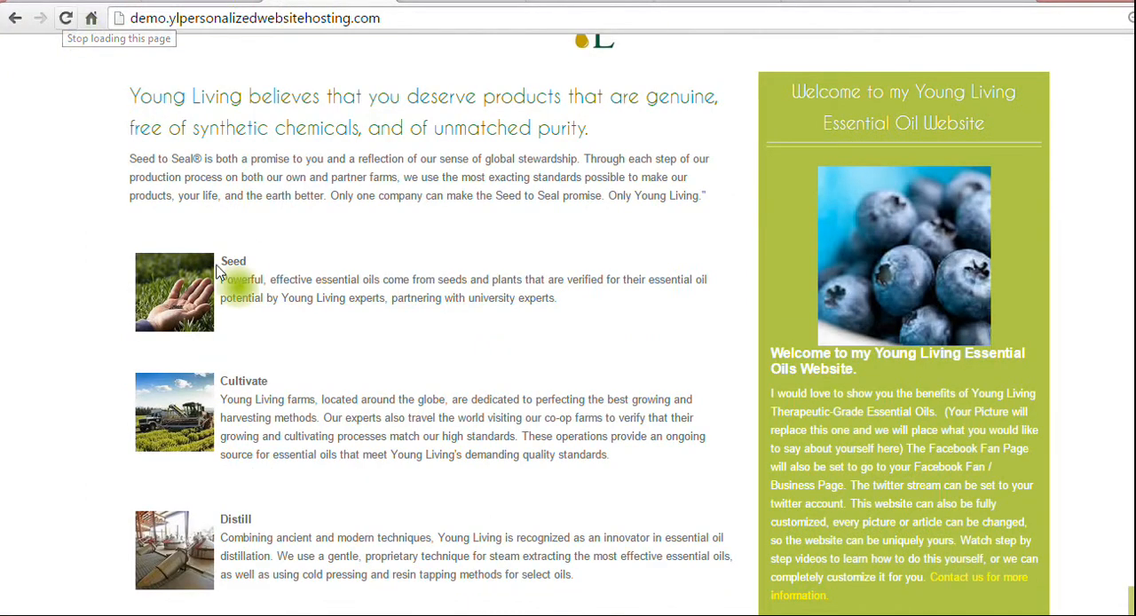
pyautogui.scroll(-8, 568, 319)
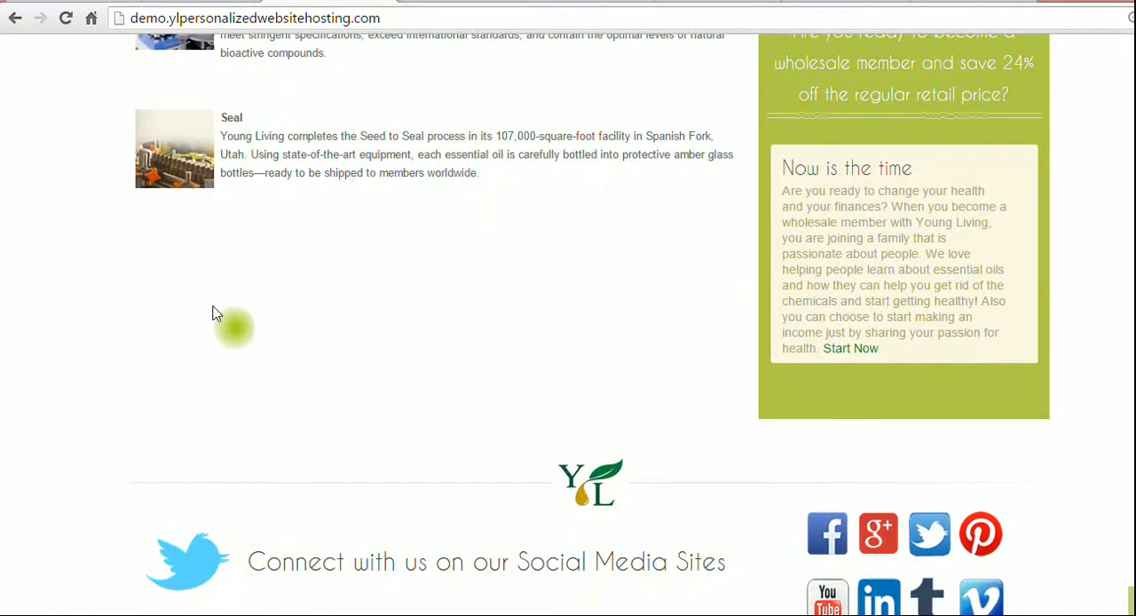
pyautogui.scroll(9, 695, 251)
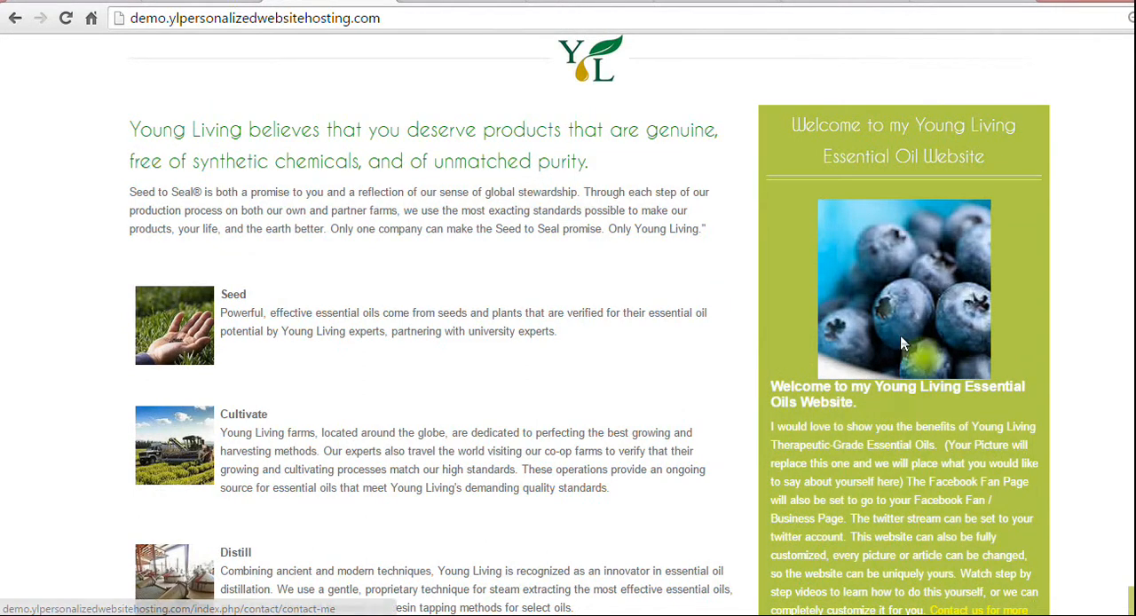
# Return to the module editor and align the blueberry picture left so the welcome text wraps beside it again.
pyautogui.click(201, 1)
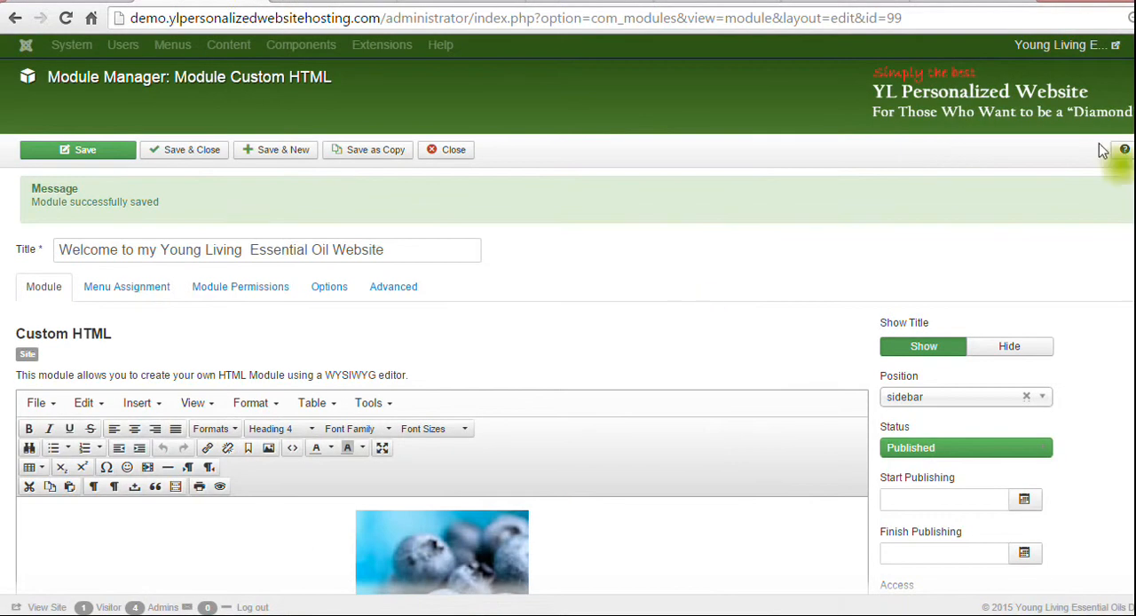
pyautogui.scroll(-2, 568, 326)
pyautogui.scroll(-1, 591, 324)
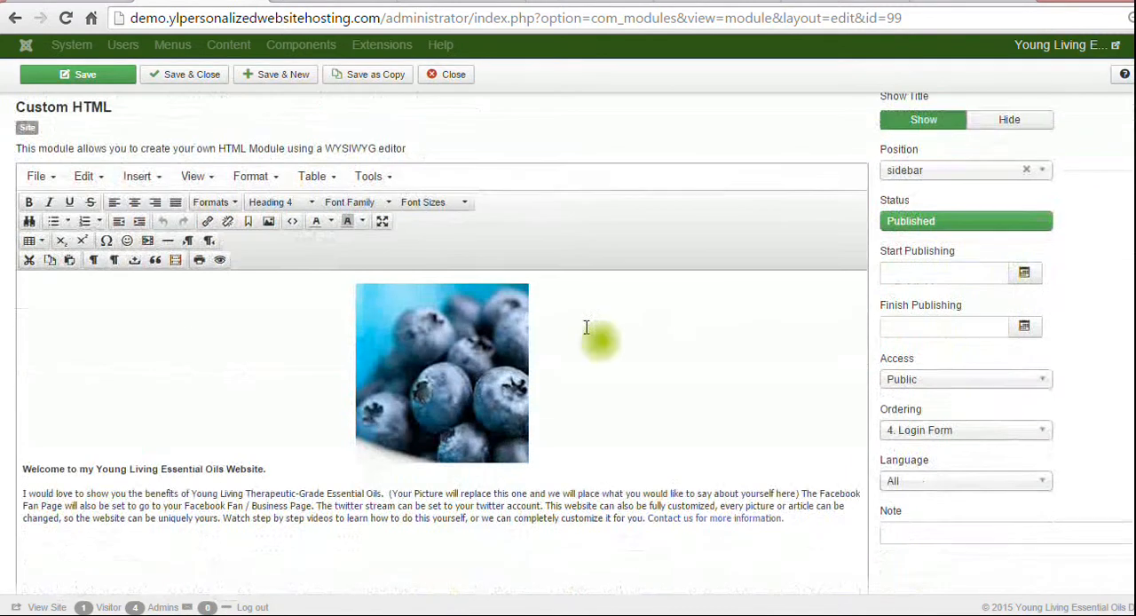
pyautogui.click(495, 325)
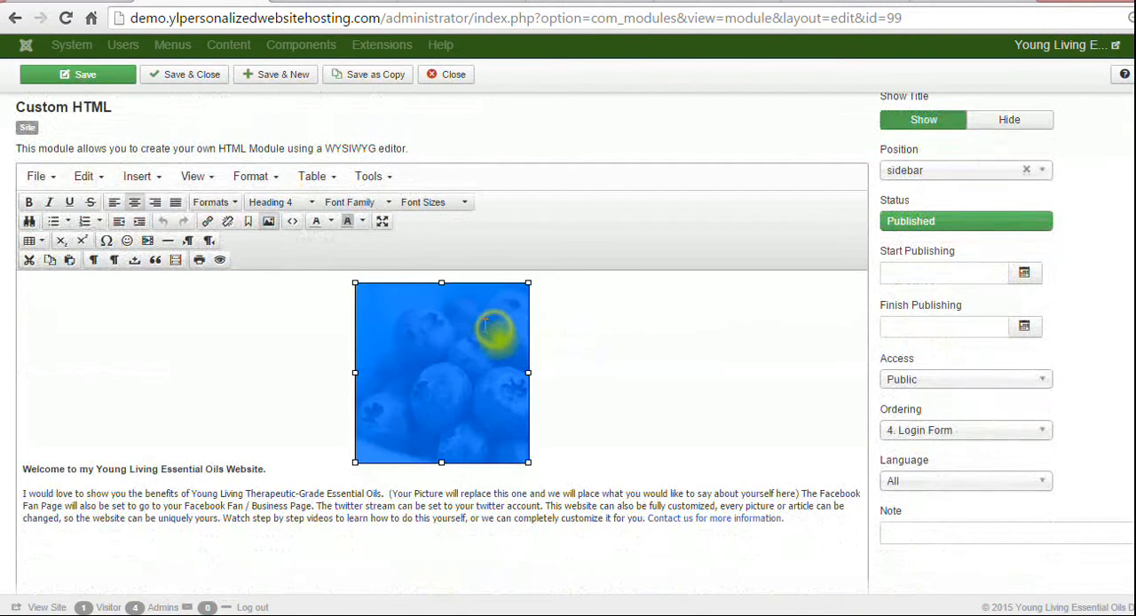
pyautogui.click(112, 204)
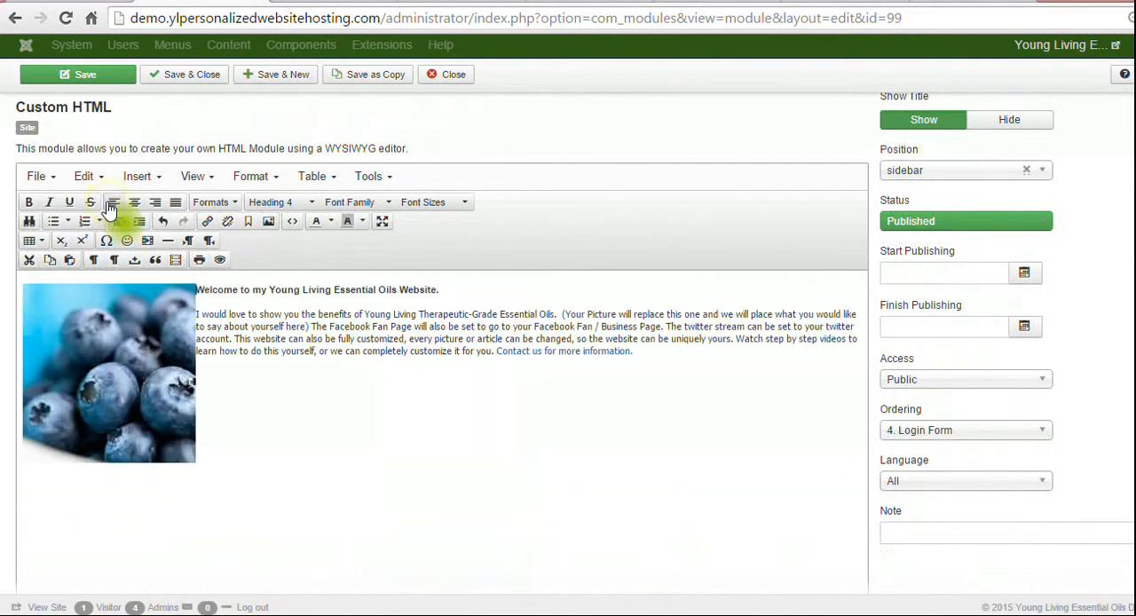
# Set the left-aligned blueberry picture's horizontal space to 8 again.
pyautogui.click(123, 390)
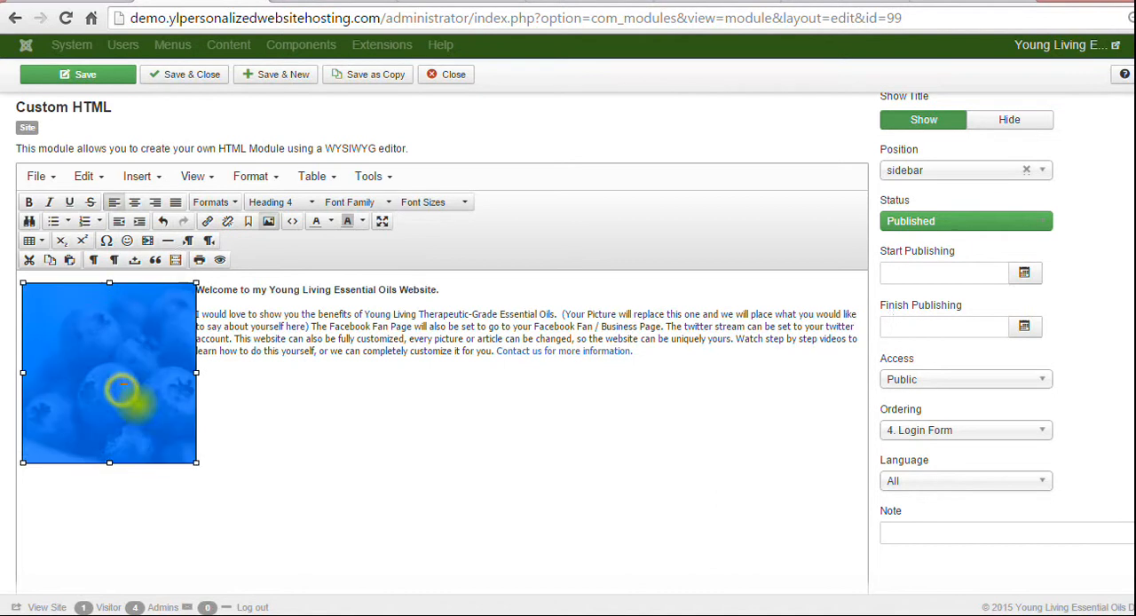
pyautogui.click(265, 223)
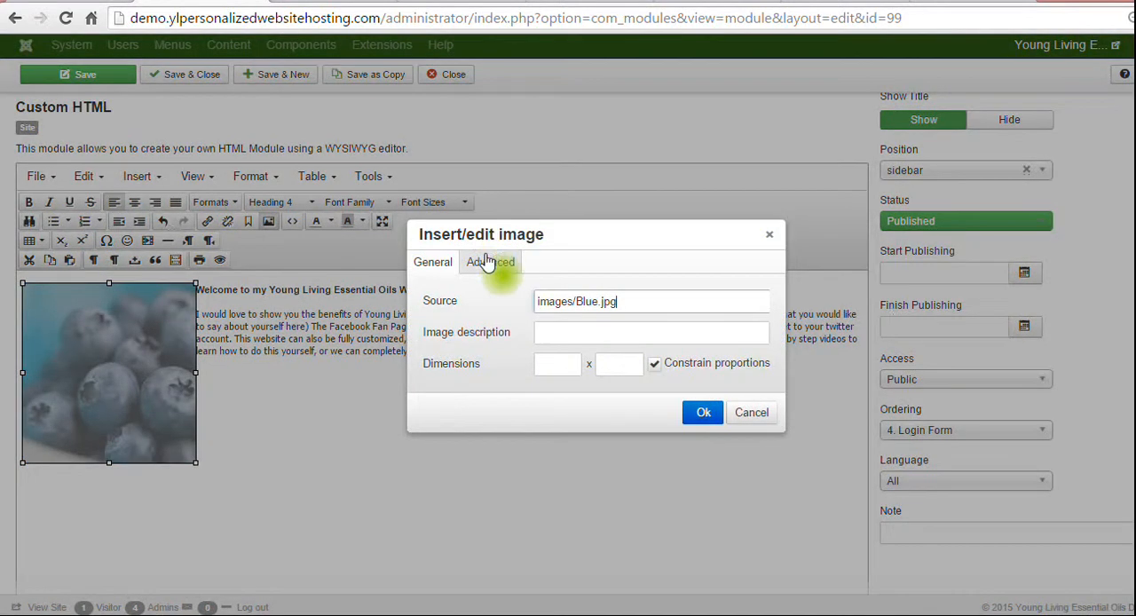
pyautogui.click(489, 264)
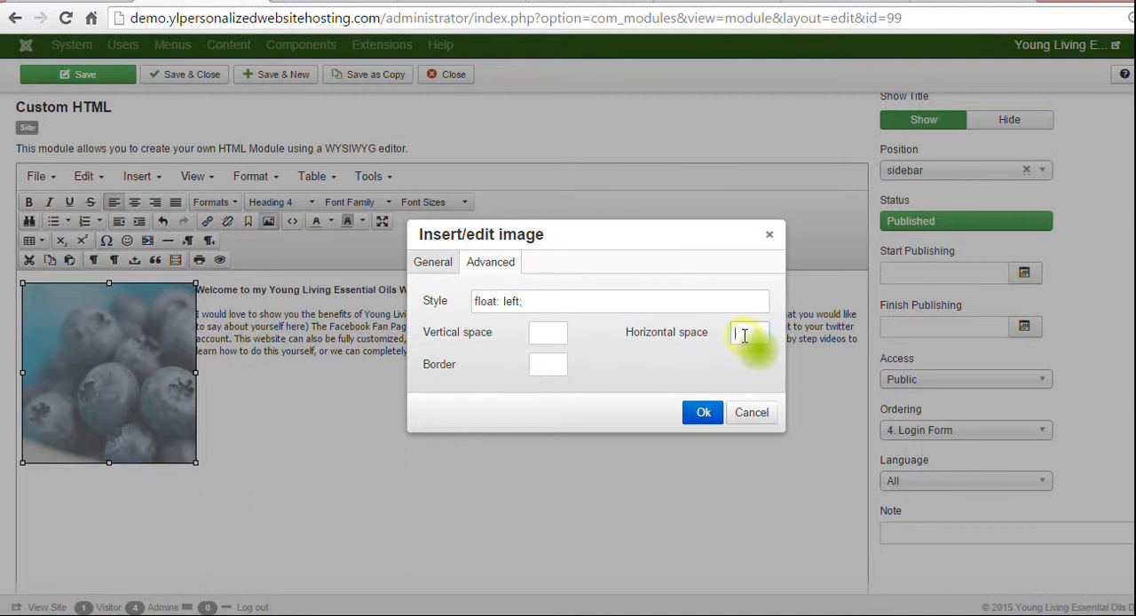
pyautogui.click(703, 412)
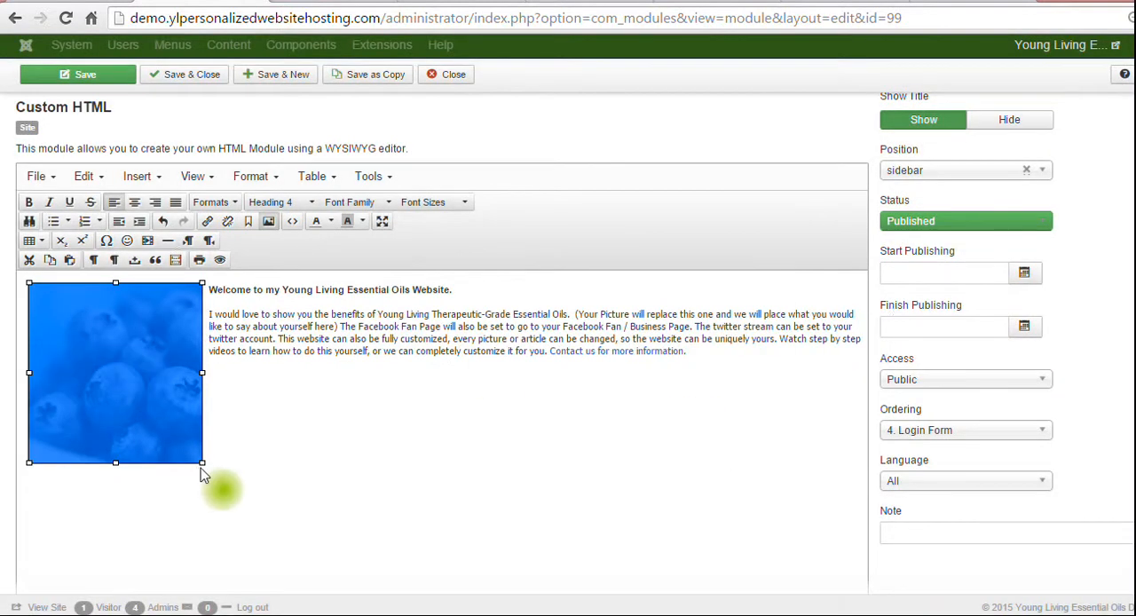
# Shrink the blueberry picture proportionally to about four fifths of its size and save the module for review on the reloaded live site.
pyautogui.moveTo(202, 464); pyautogui.dragTo(169, 427)
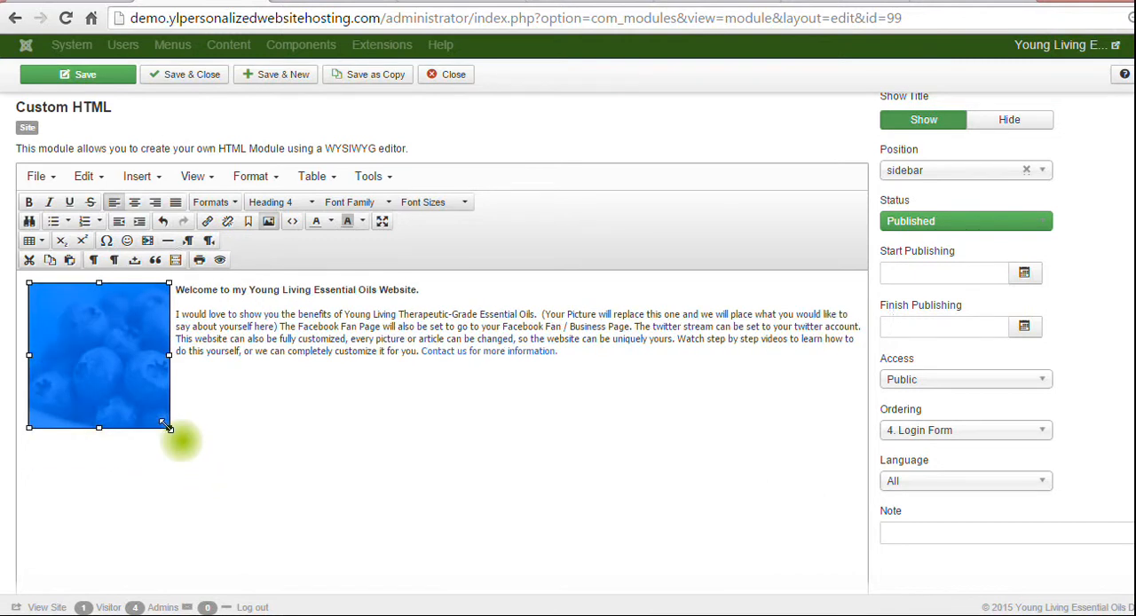
pyautogui.click(95, 80)
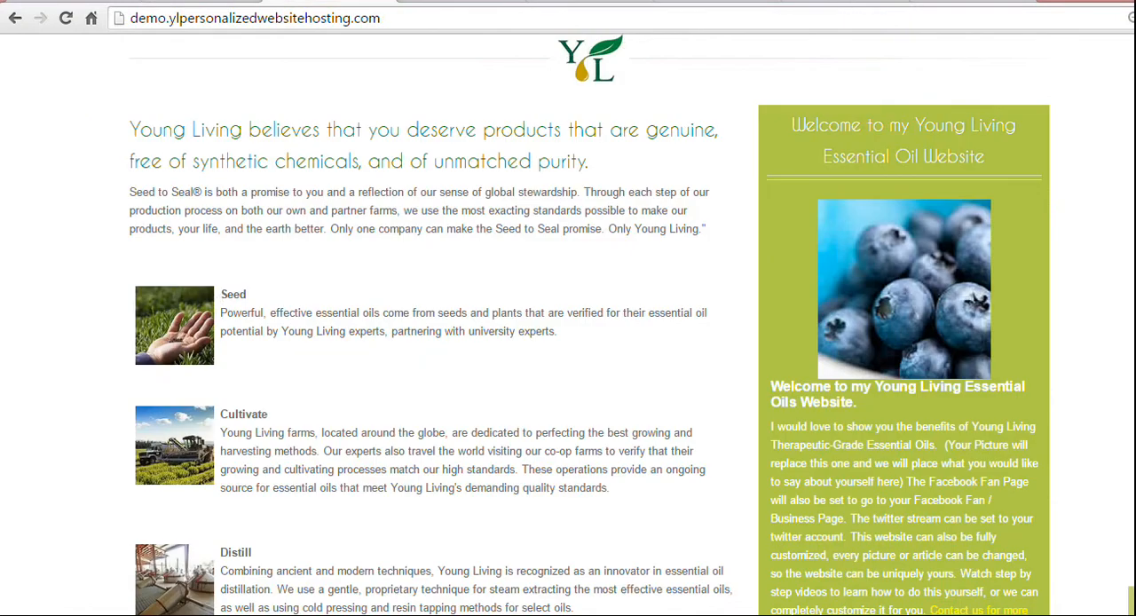
pyautogui.click(71, 18)
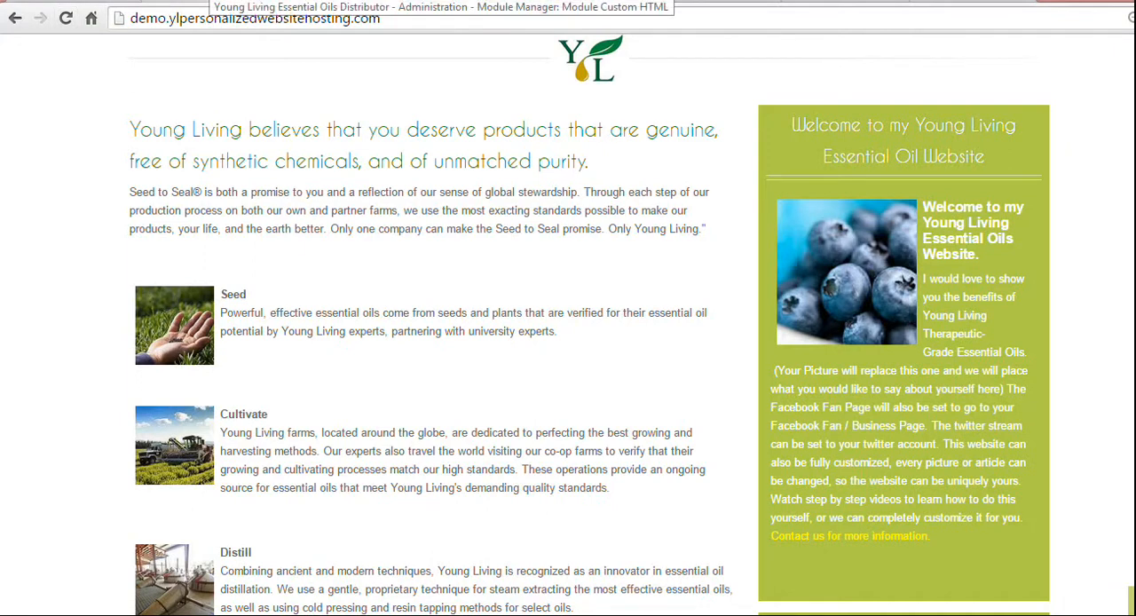
# Return to the module editor and place the text cursor in the welcome paragraph beside the picture.
pyautogui.click(210, 1)
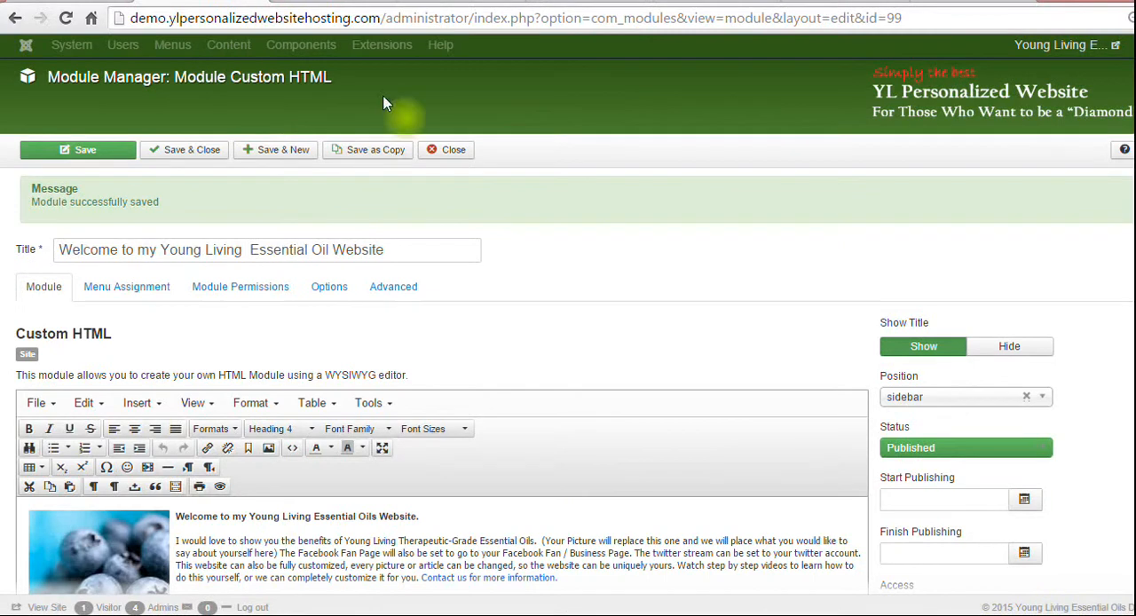
pyautogui.scroll(-3, 317, 444)
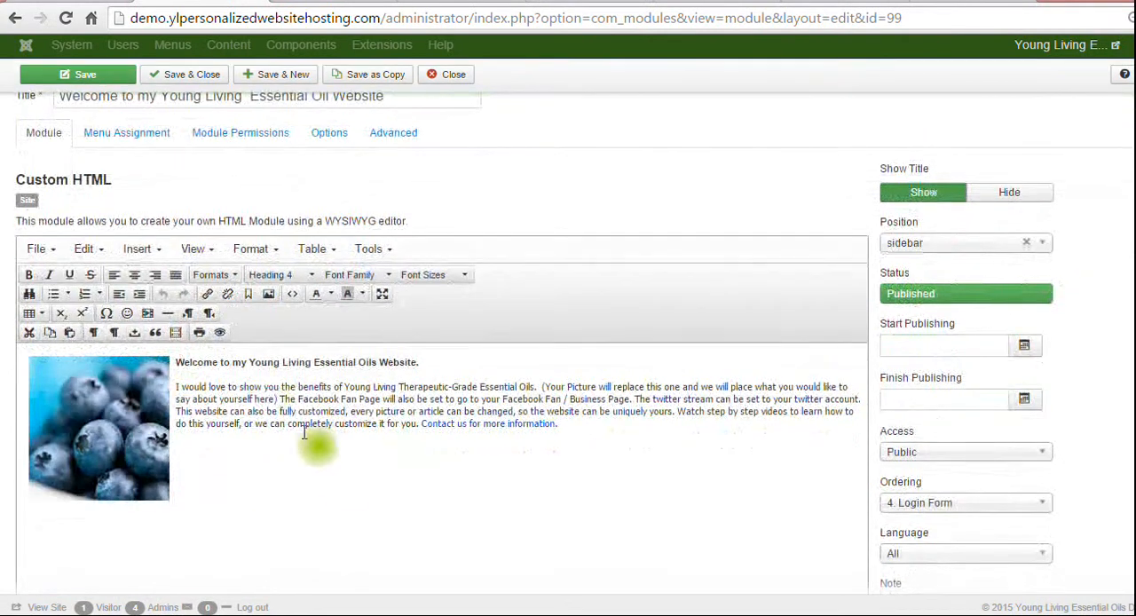
pyautogui.click(194, 390)
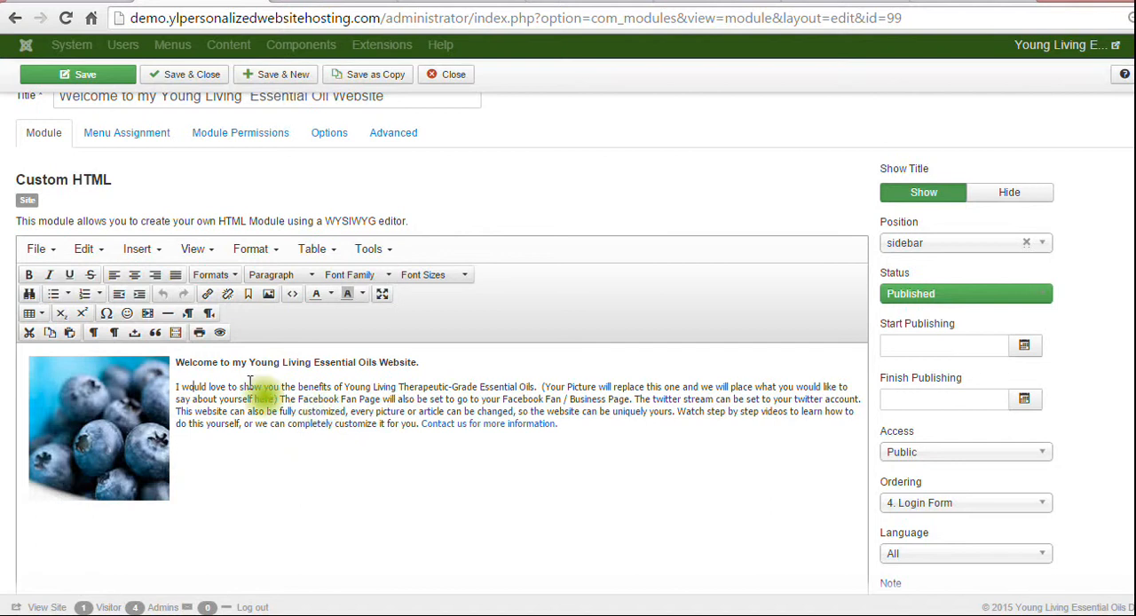
# Examine the replaceable text of the welcome paragraph in the module editor, checking the live home page in between.
pyautogui.moveTo(251, 388); pyautogui.dragTo(275, 417)
pyautogui.click(273, 413)
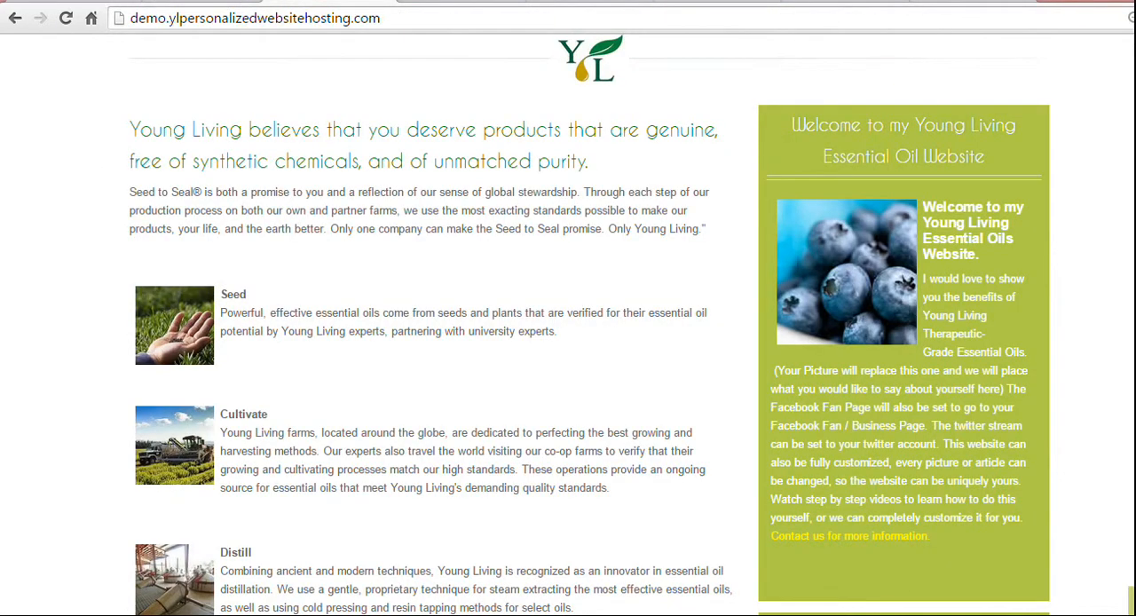
pyautogui.scroll(10, 1132, 301)
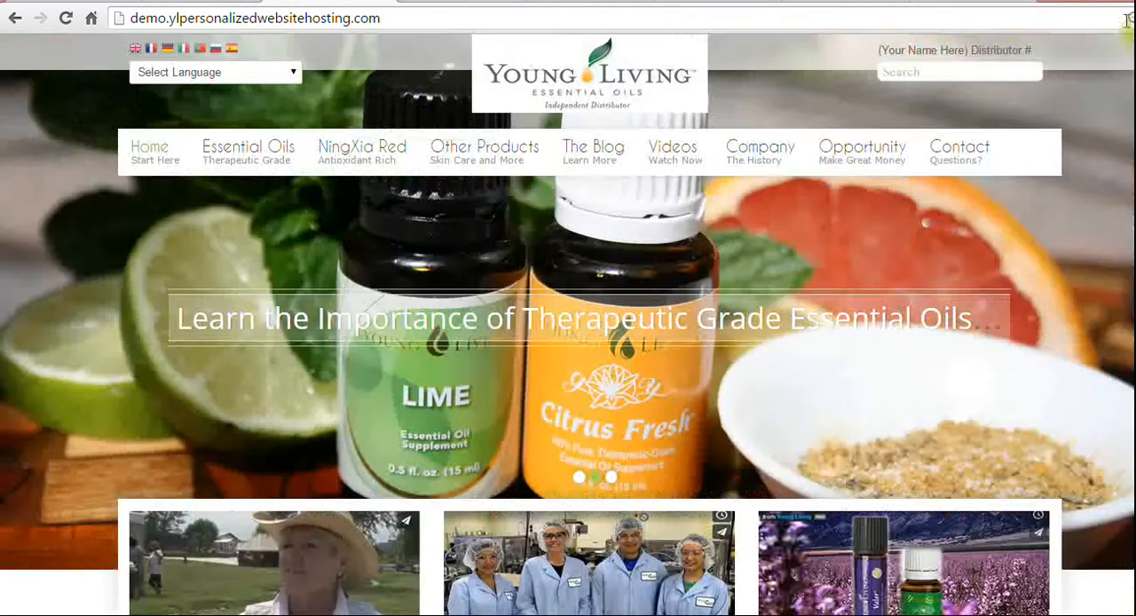
pyautogui.moveTo(956, 150)
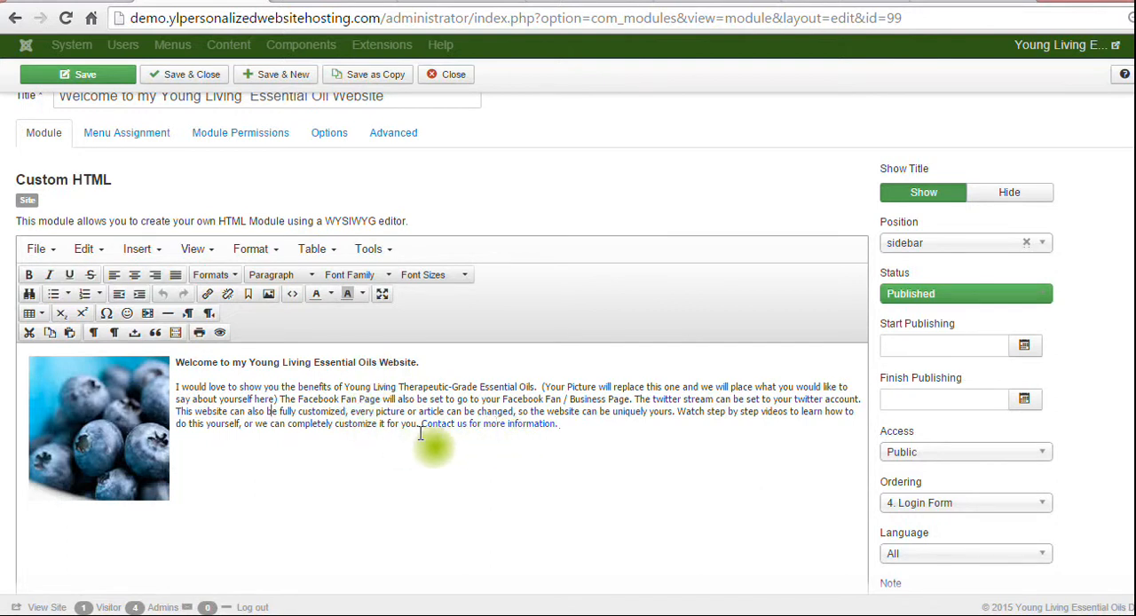
pyautogui.moveTo(419, 426); pyautogui.dragTo(243, 388)
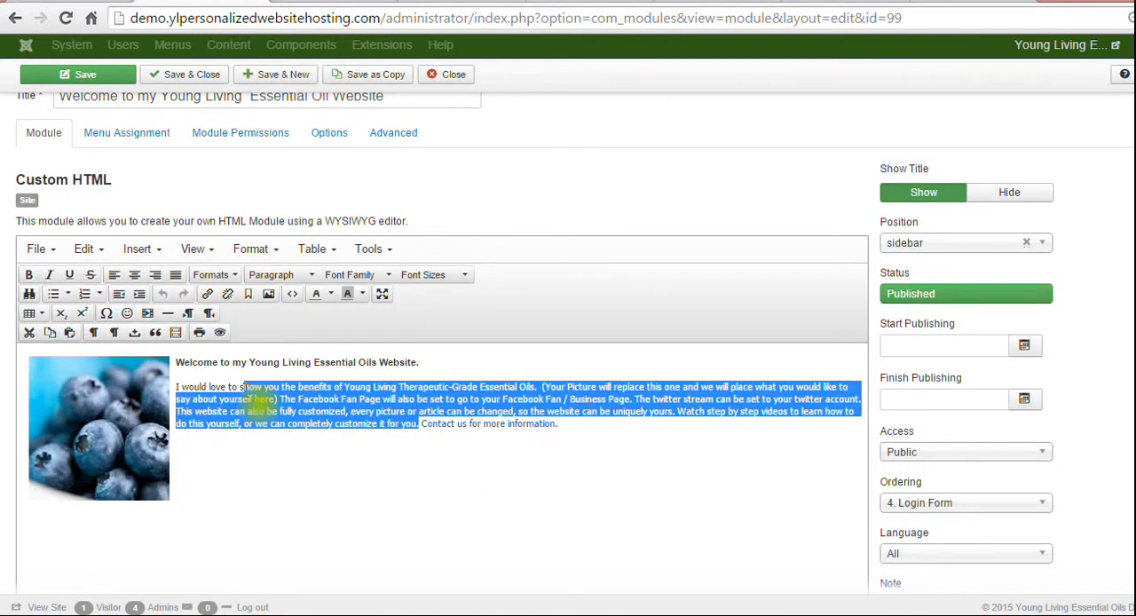
pyautogui.click(314, 486)
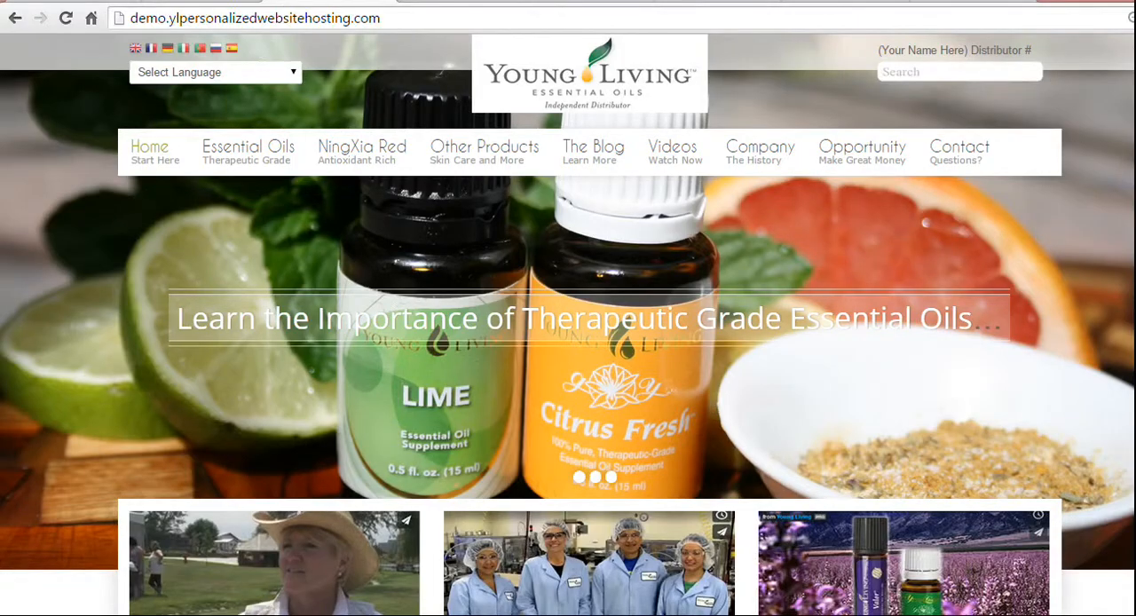
# Review how the welcome module with the blueberry picture and text appears in the live home page's sidebar.
pyautogui.scroll(-15, 903, 133)
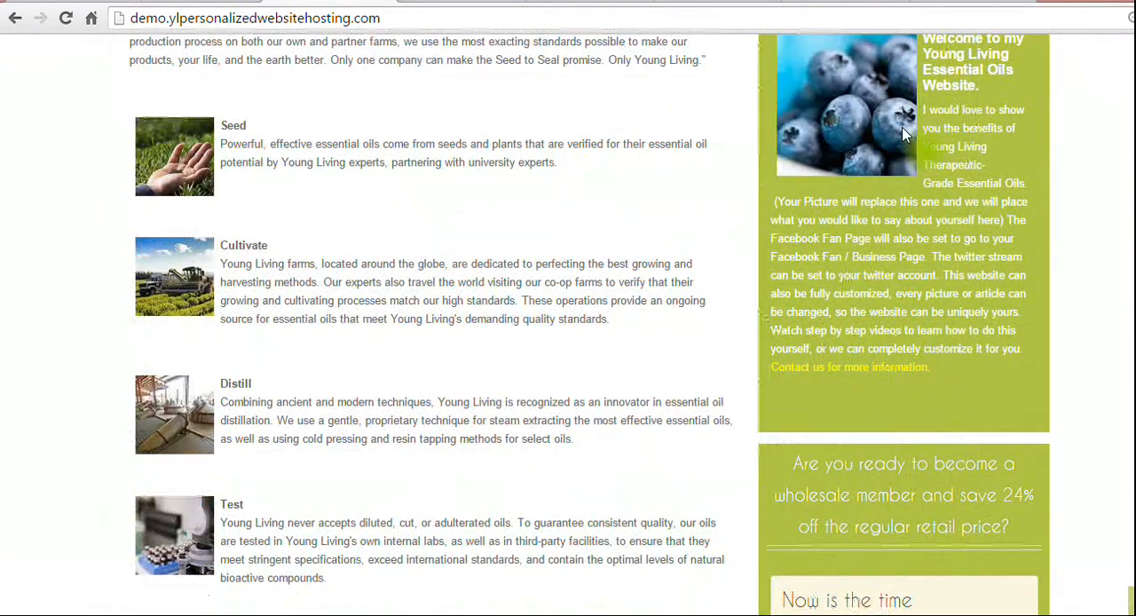
pyautogui.scroll(3, 1127, 333)
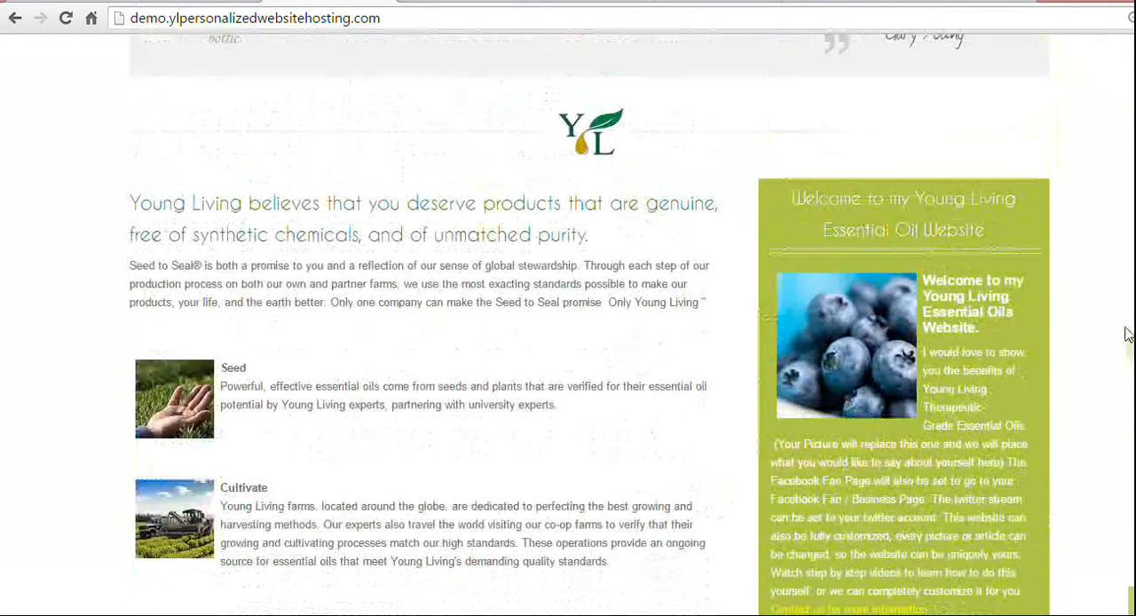
pyautogui.scroll(-1, 568, 231)
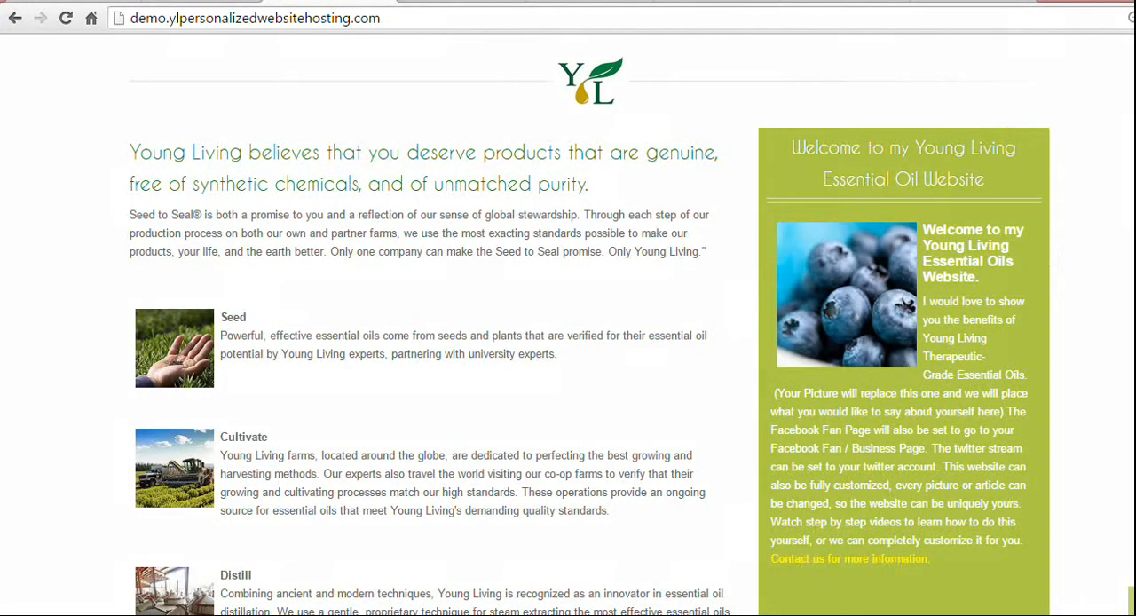
pyautogui.scroll(8, 568, 325)
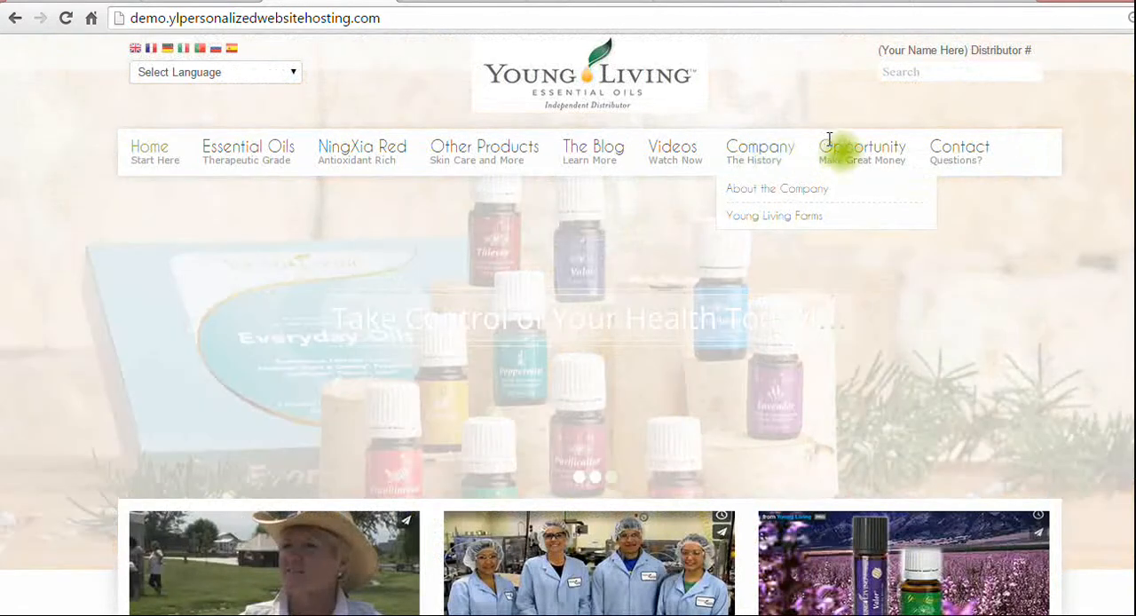
# Open The Opportunity page on the live site and check it for the sidebar modules.
pyautogui.moveTo(860, 169)
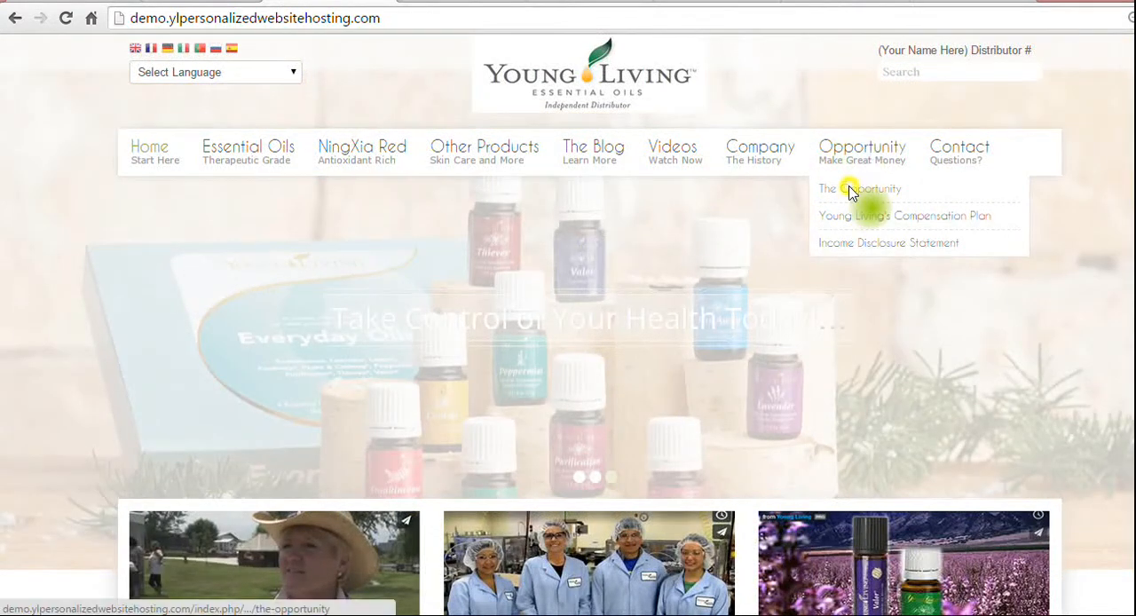
pyautogui.click(850, 192)
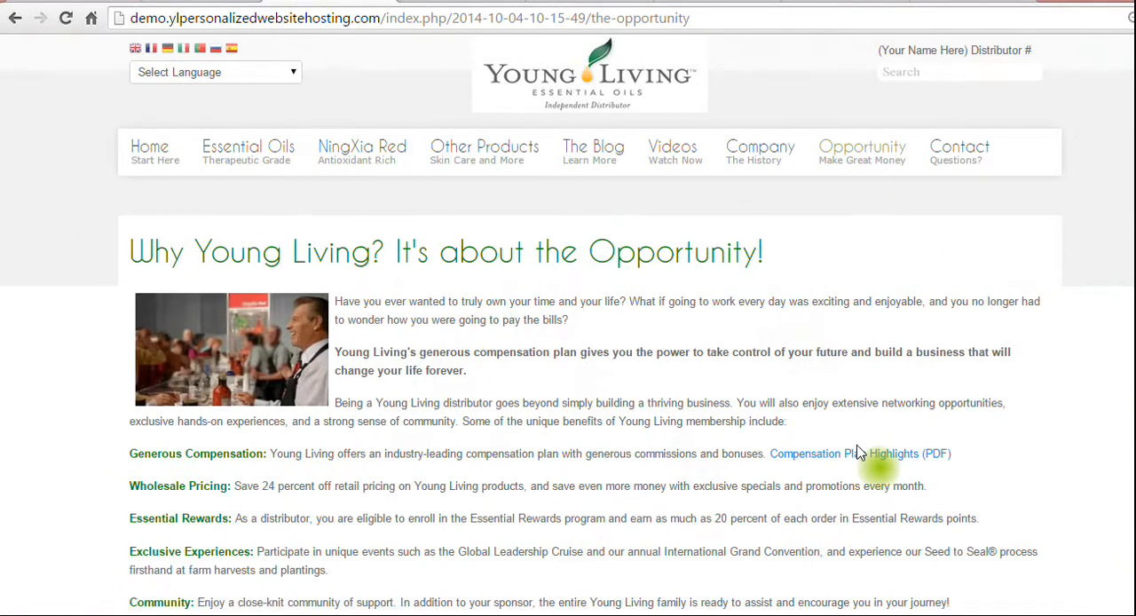
pyautogui.moveTo(853, 153)
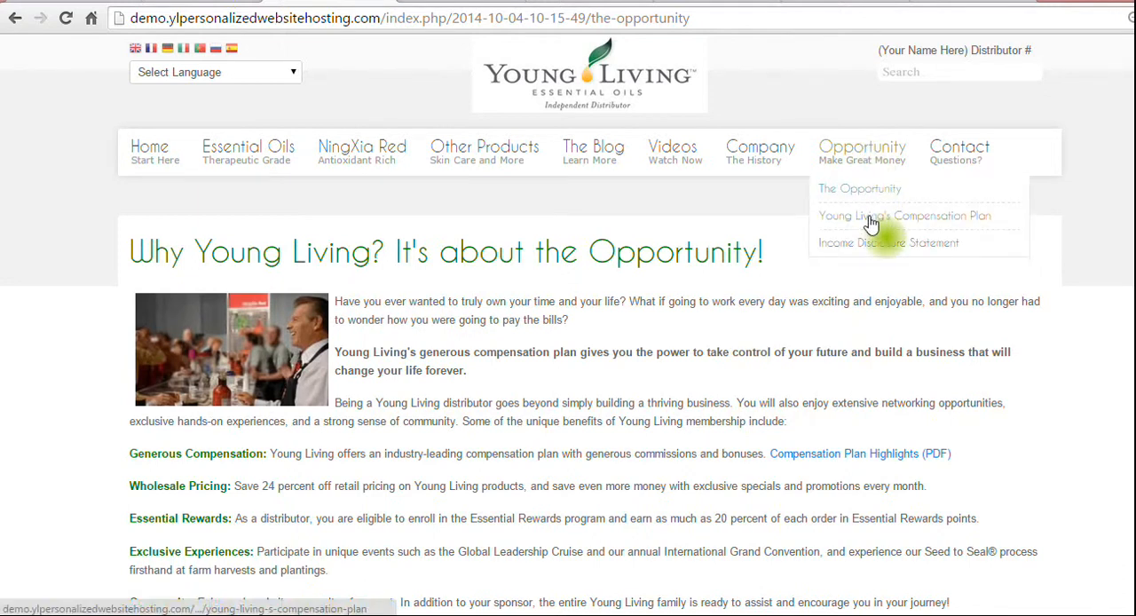
pyautogui.moveTo(729, 156)
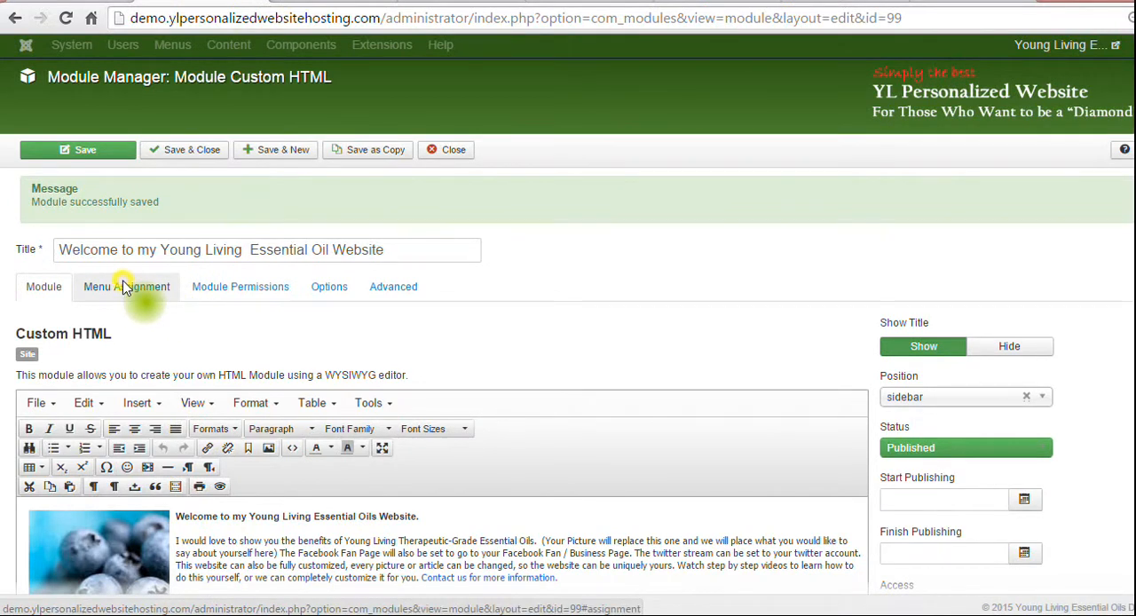
# Return to the welcome module's editor and include The Opportunity page under Opportunity in its menu assignment.
pyautogui.click(124, 288)
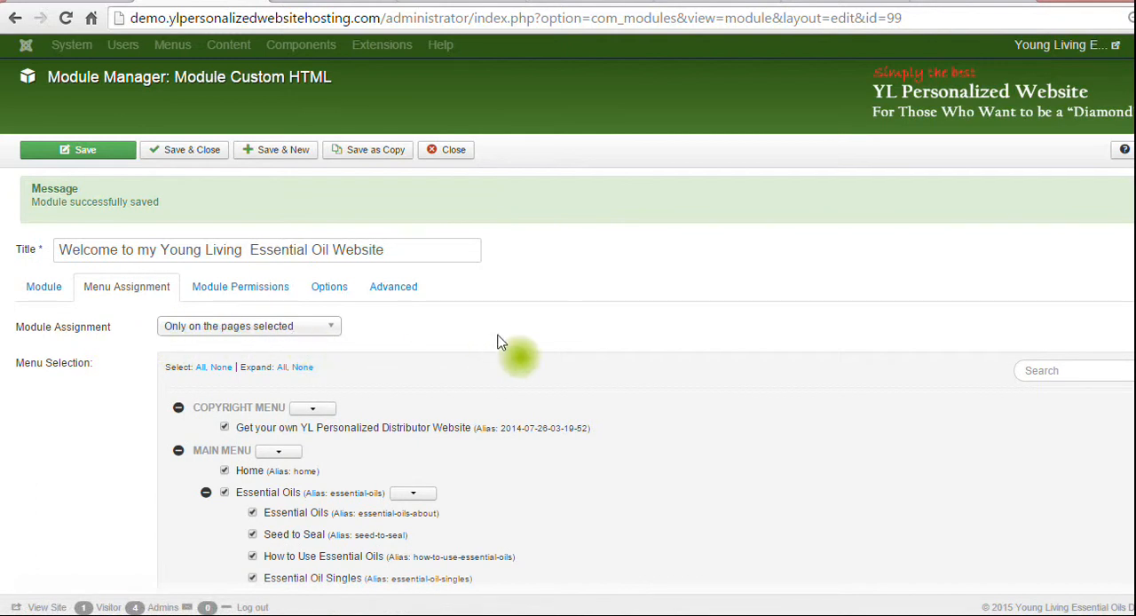
pyautogui.scroll(-1, 1055, 151)
pyautogui.scroll(-5, 568, 355)
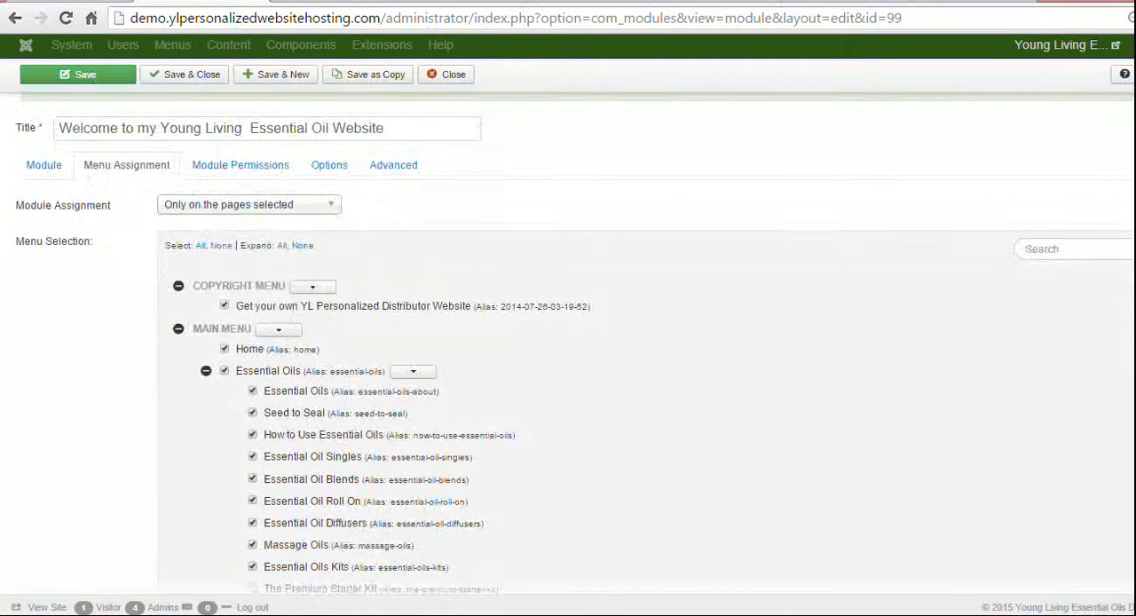
pyautogui.scroll(-6, 568, 355)
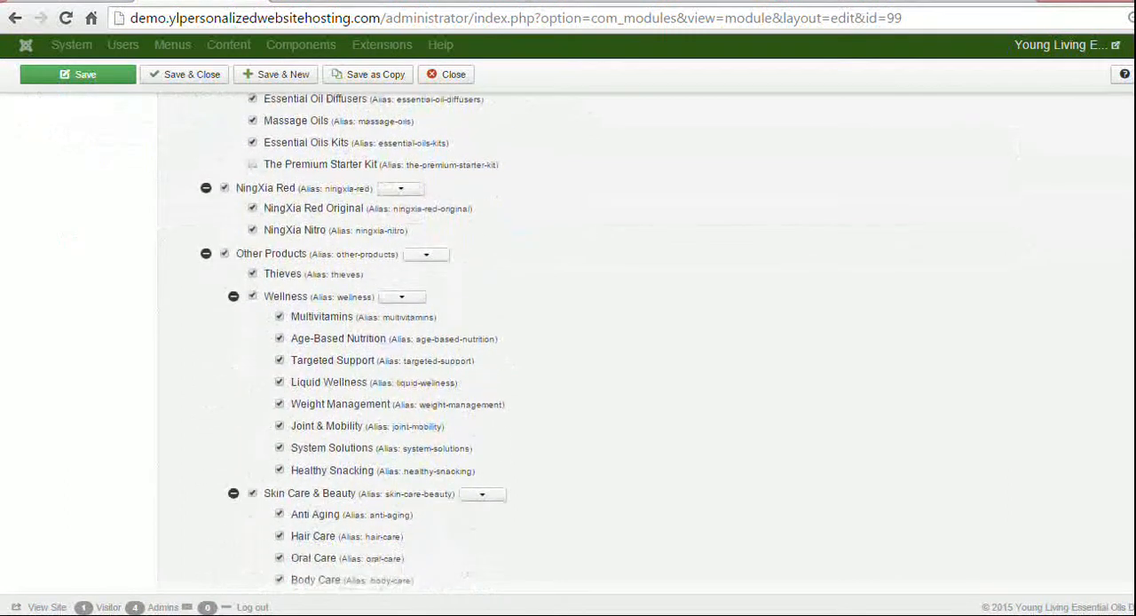
pyautogui.scroll(-1, 568, 355)
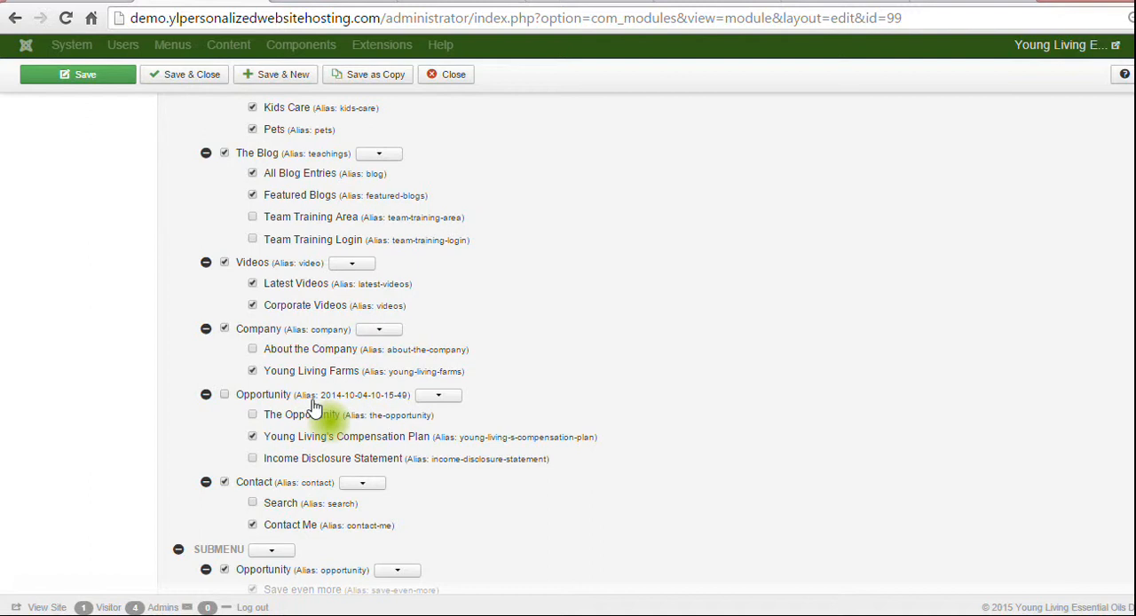
pyautogui.click(253, 415)
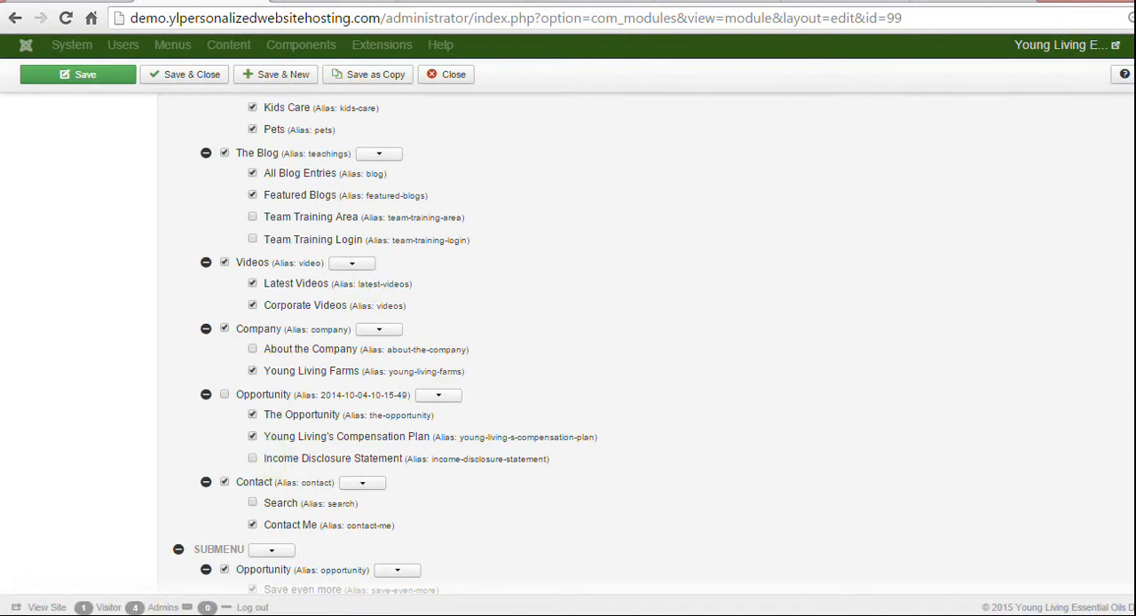
# View the welcome module's page assignment choices, and close the module without saving.
pyautogui.scroll(15, 568, 346)
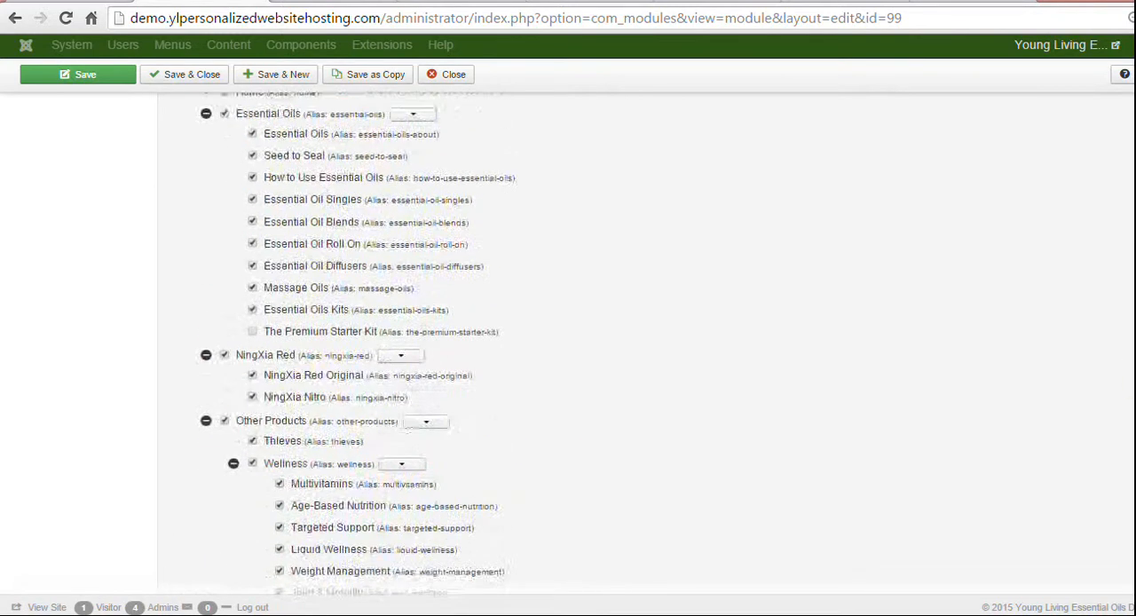
pyautogui.scroll(1, 415, 233)
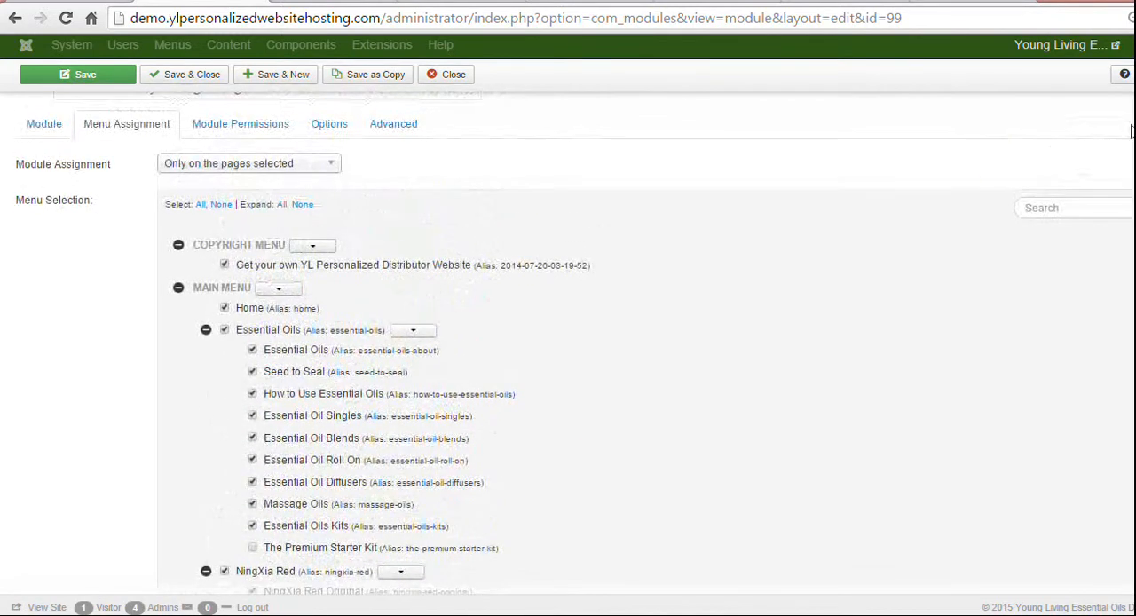
pyautogui.click(183, 172)
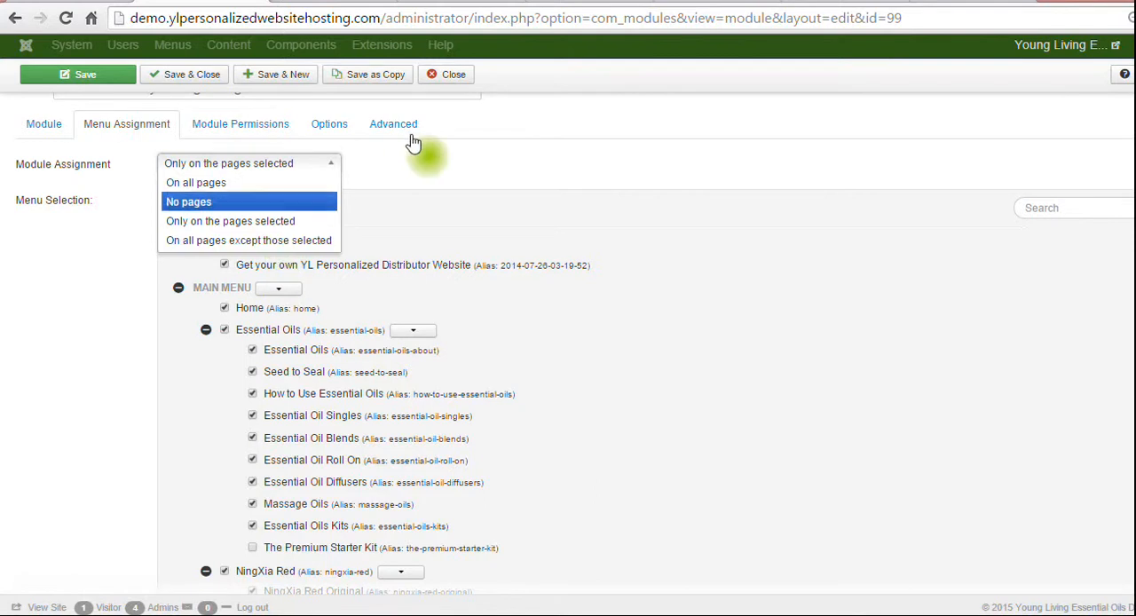
pyautogui.click(452, 76)
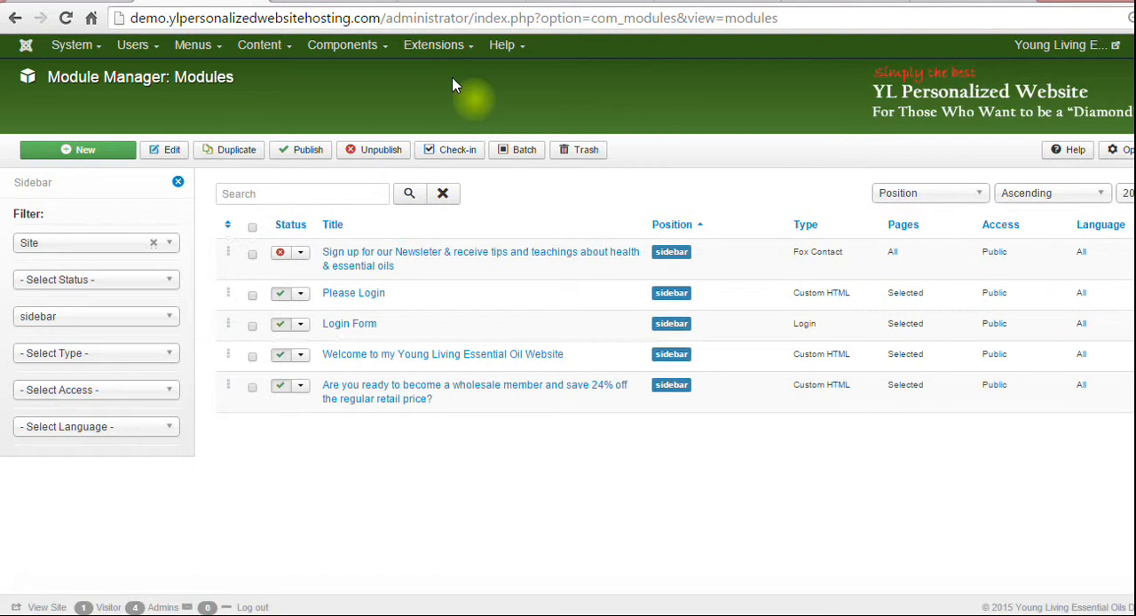
# Open the wholesale member module from the module list, examine its page assignment choices and return to its content.
pyautogui.click(406, 391)
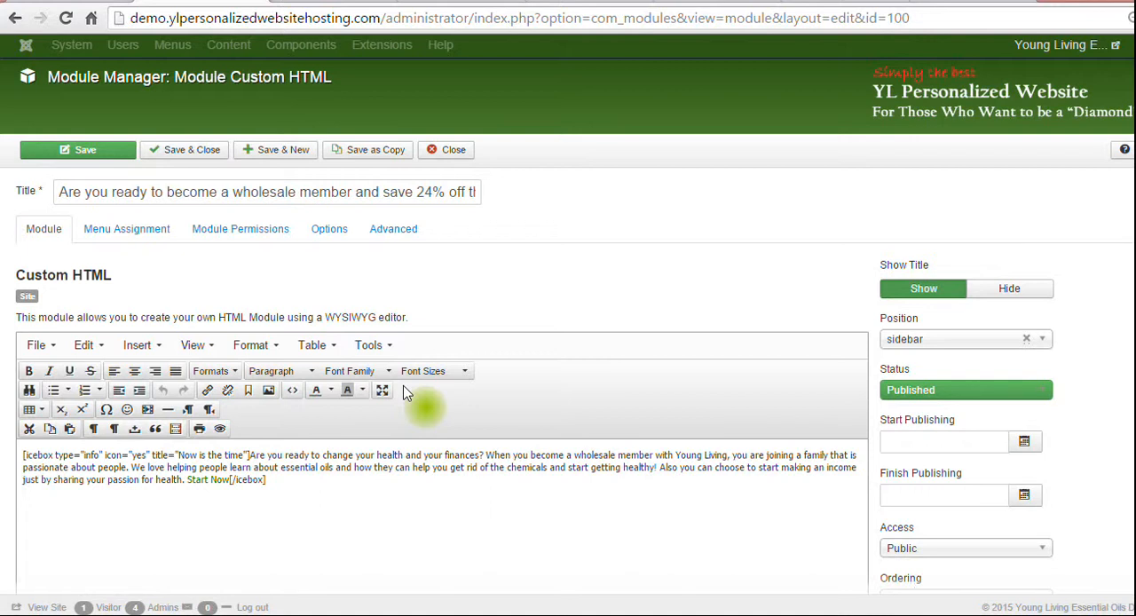
pyautogui.click(158, 233)
pyautogui.click(321, 268)
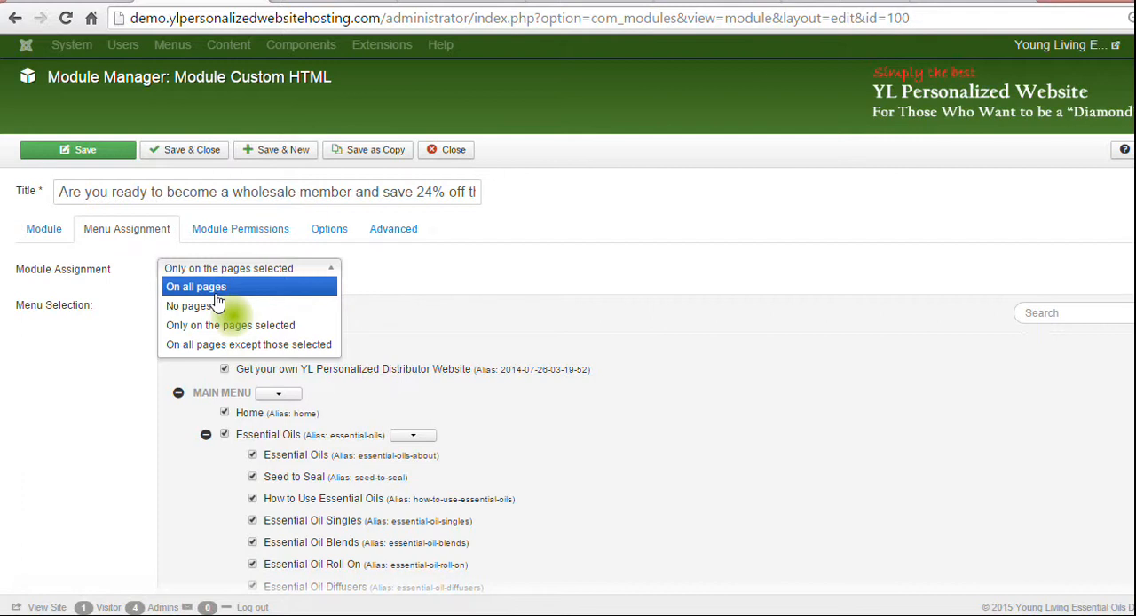
pyautogui.click(58, 230)
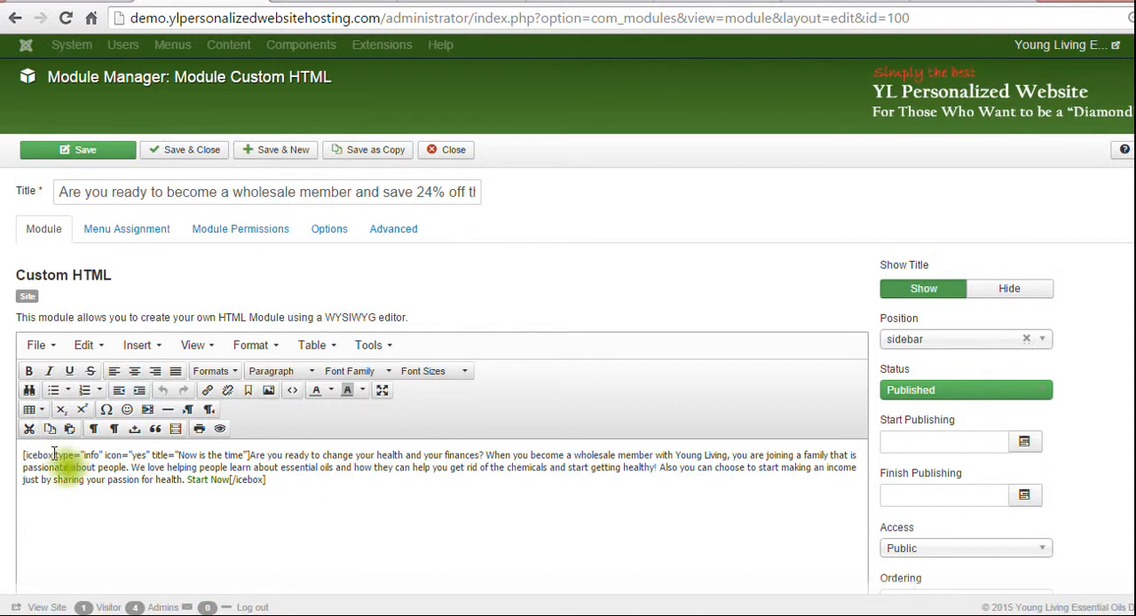
# Follow the Start Now link in the live home page's wholesale member module and examine the Young Living sign-up form.
pyautogui.click(323, 1)
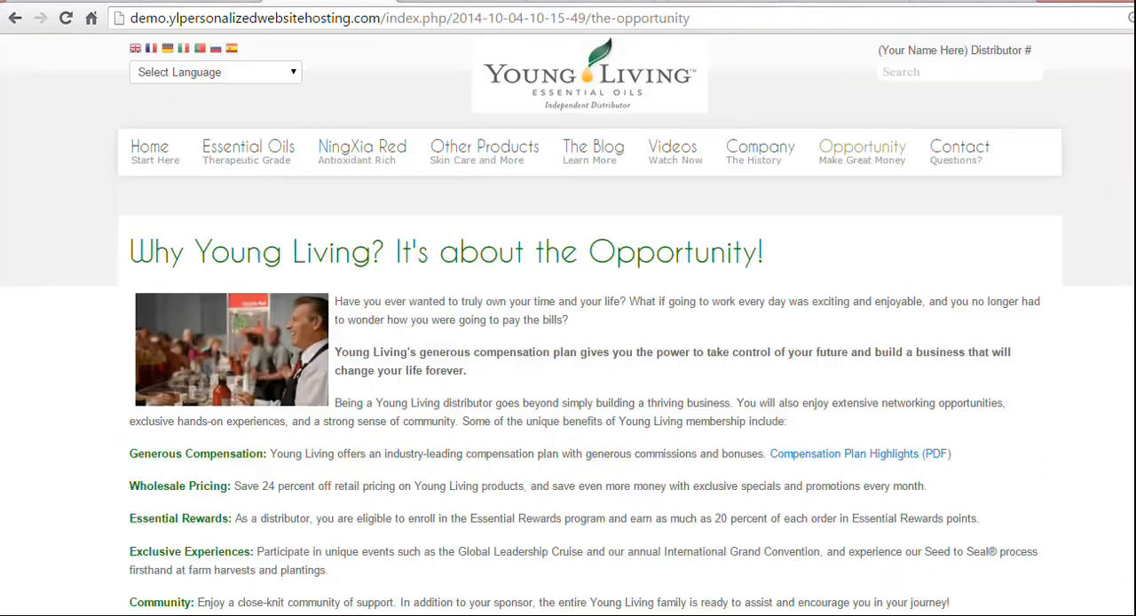
pyautogui.click(151, 152)
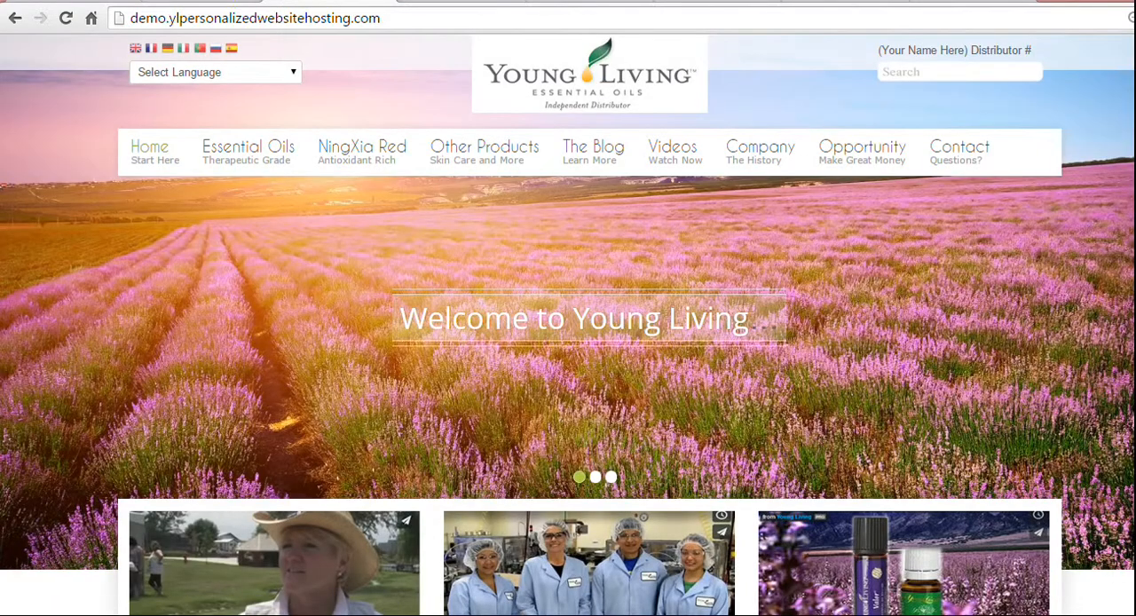
pyautogui.scroll(-15, 568, 355)
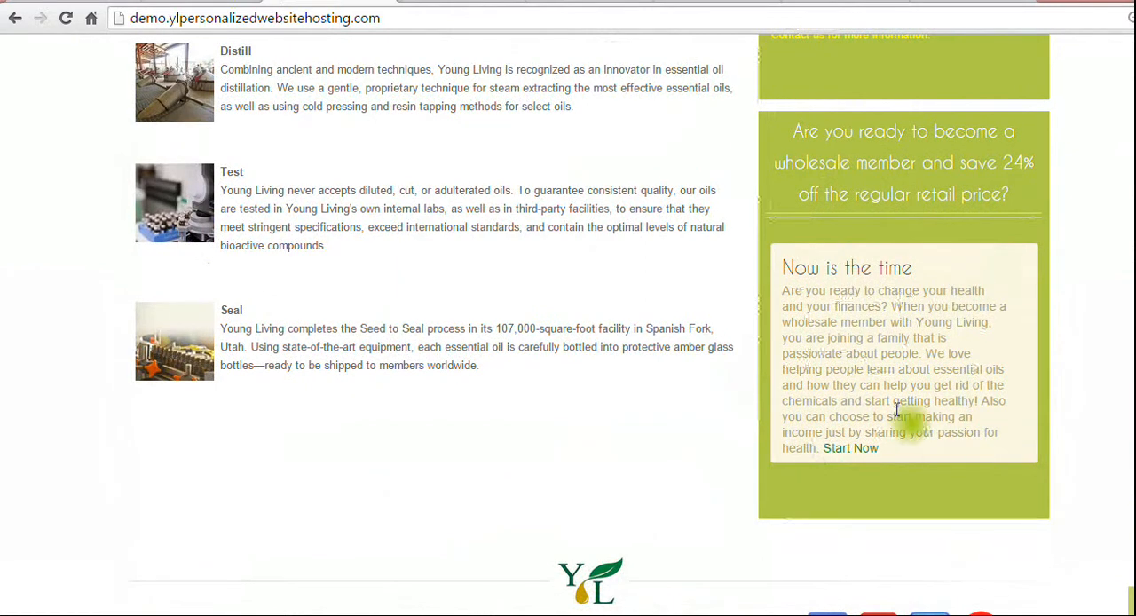
pyautogui.click(839, 453)
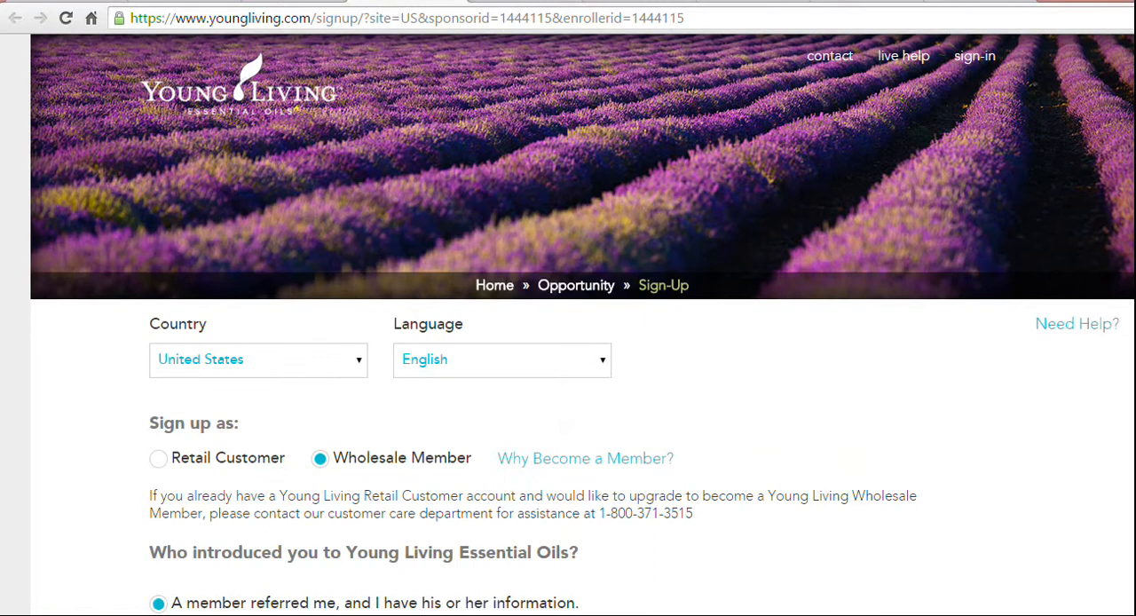
pyautogui.scroll(-5, 582, 323)
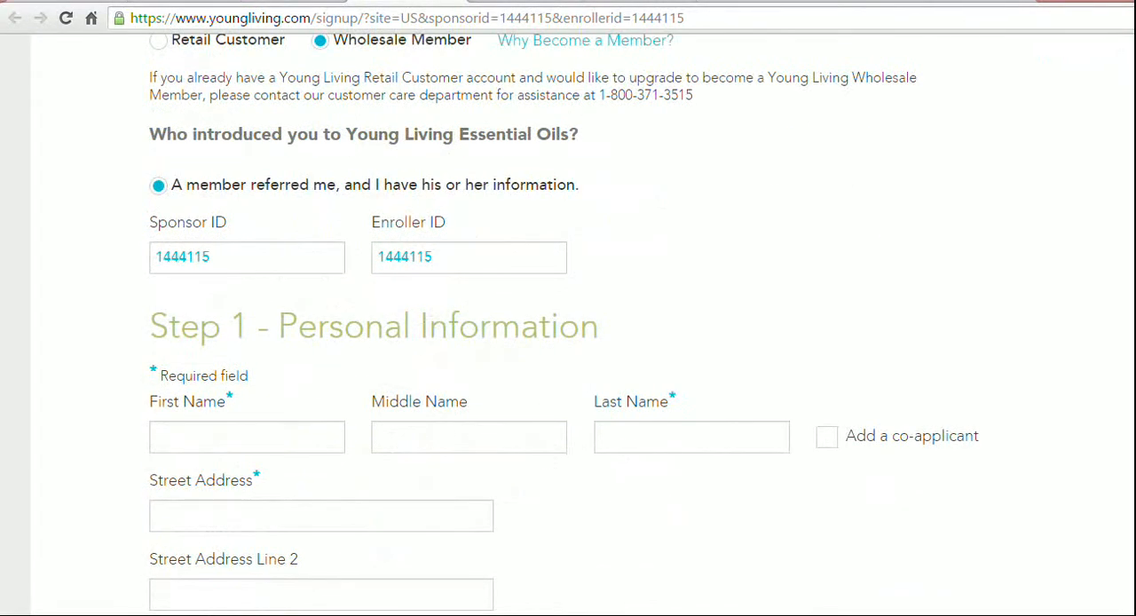
pyautogui.scroll(5, 582, 323)
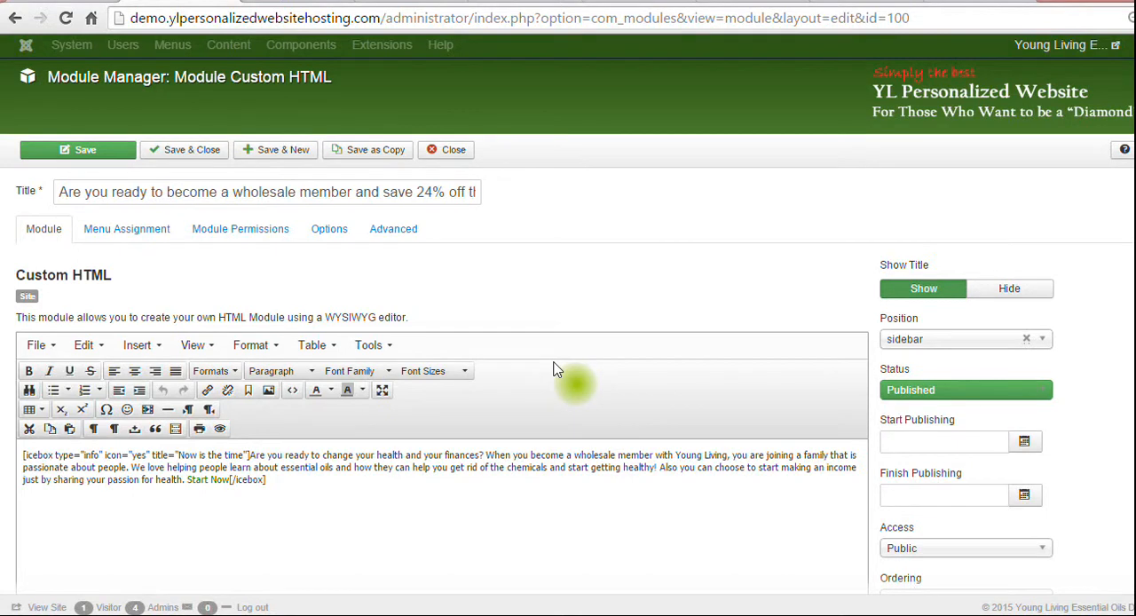
# Return to the wholesale member module's editor and examine its publishing status and page assignment choices without changing them.
pyautogui.click(1037, 393)
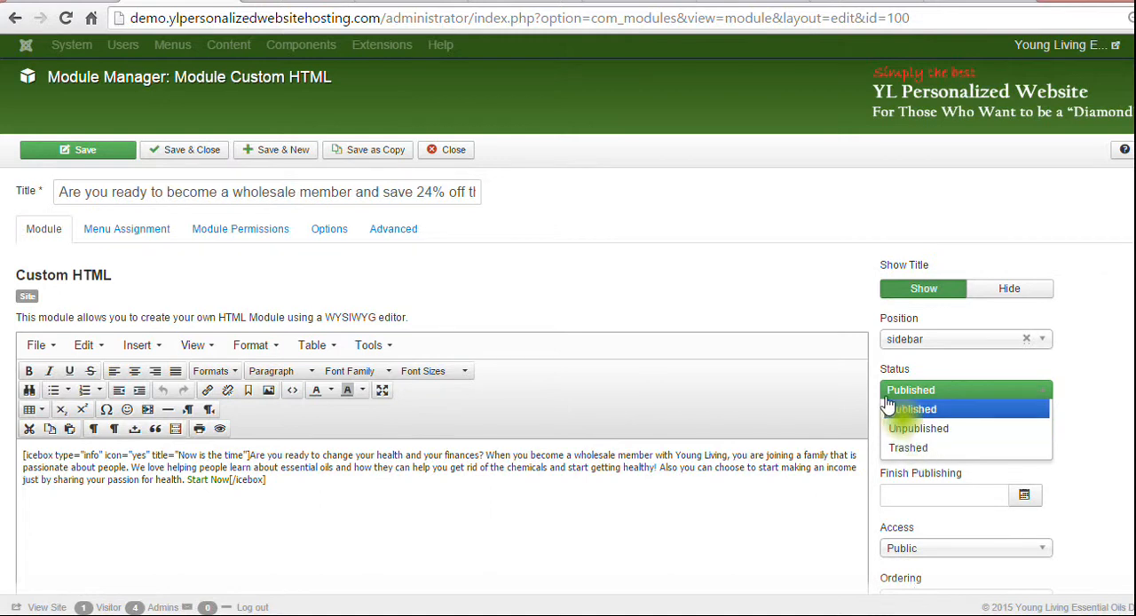
pyautogui.click(633, 241)
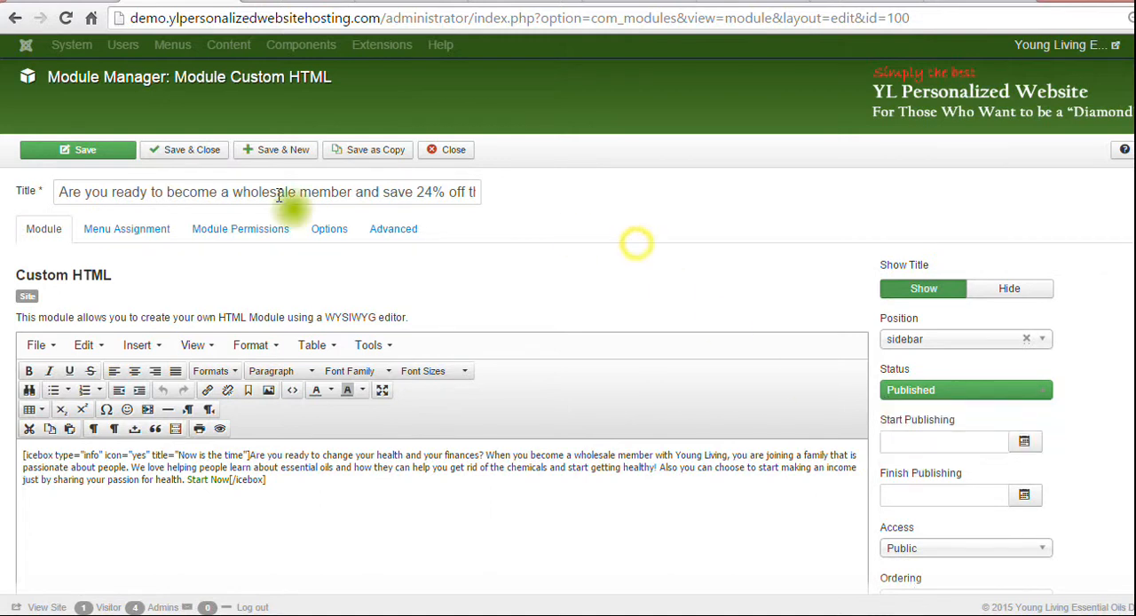
pyautogui.click(142, 228)
pyautogui.click(300, 266)
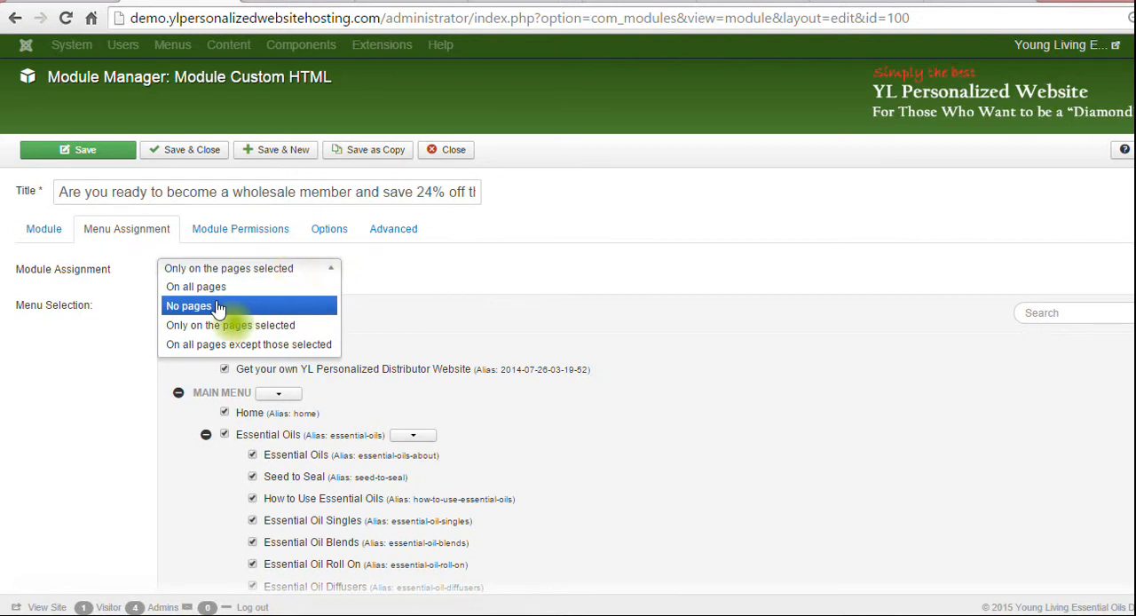
pyautogui.click(652, 269)
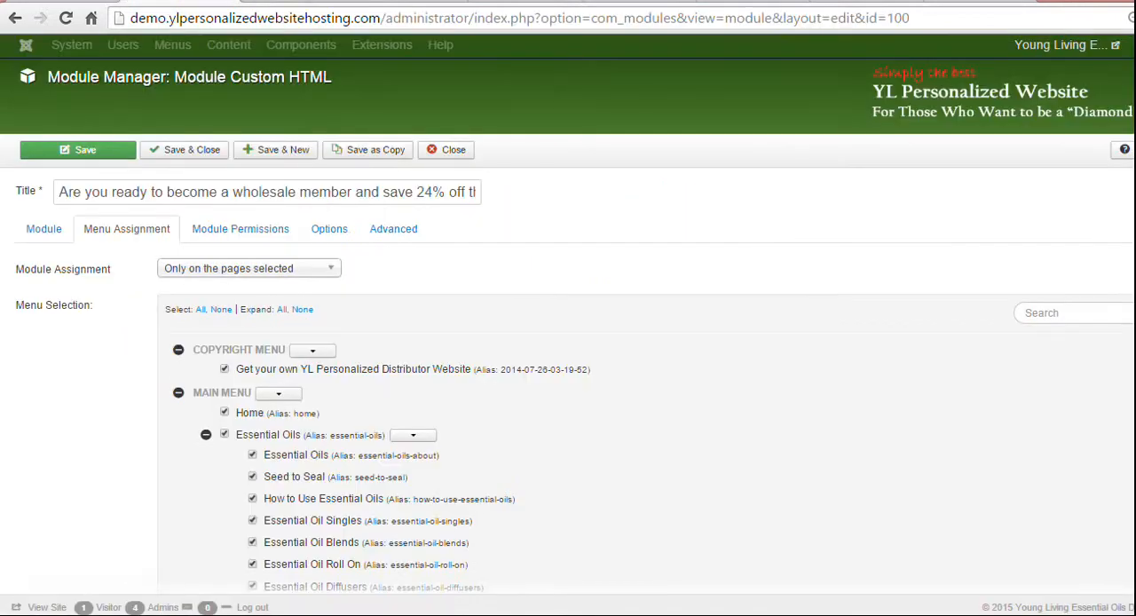
# Close the wholesale member module and start a new Custom HTML module from the module list.
pyautogui.click(454, 149)
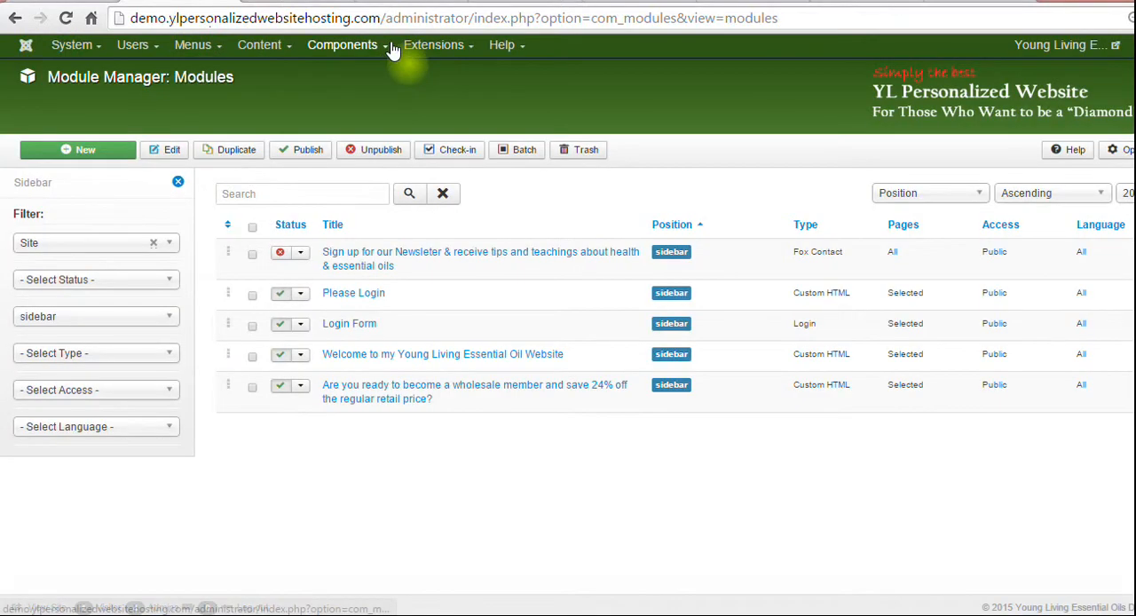
pyautogui.click(428, 46)
pyautogui.click(423, 106)
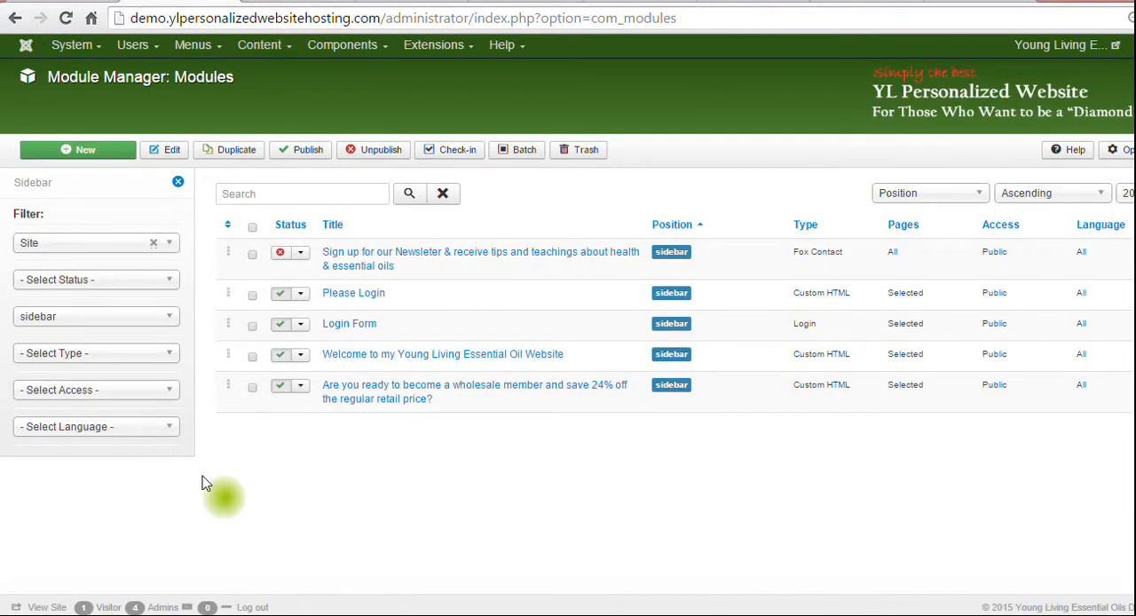
pyautogui.click(87, 152)
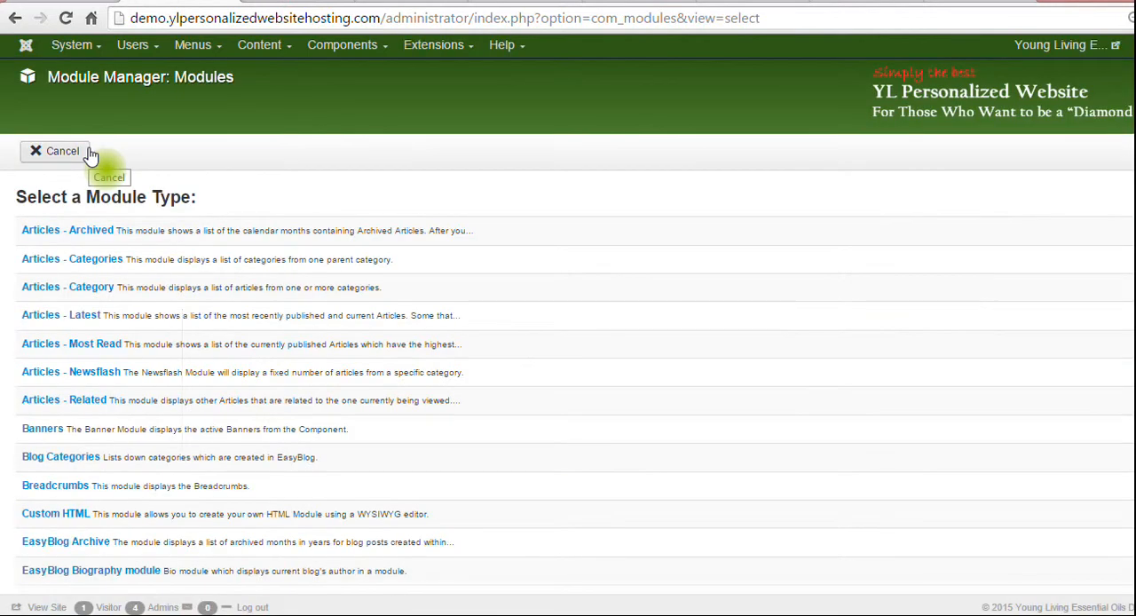
pyautogui.click(47, 515)
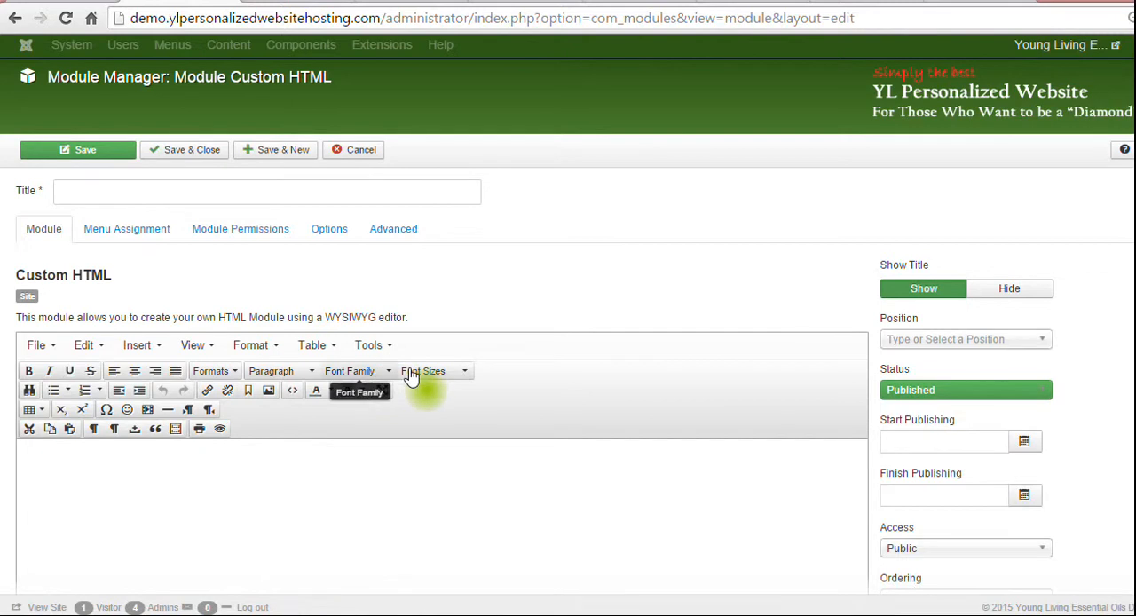
pyautogui.click(66, 451)
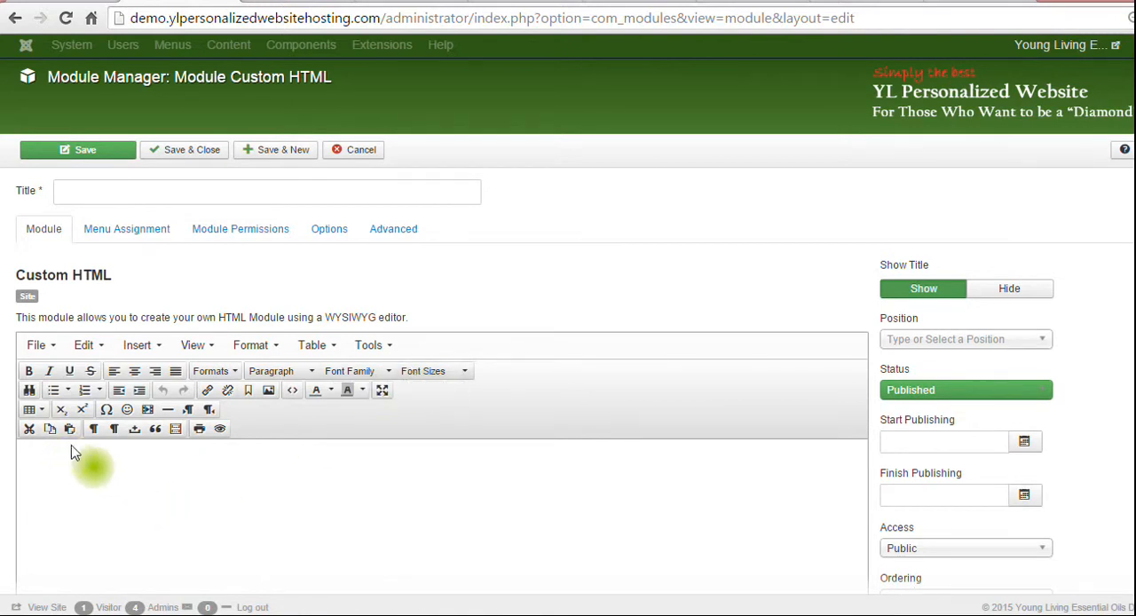
# Title the new module "My new box" and set its position to Sidebar.
pyautogui.click(155, 188)
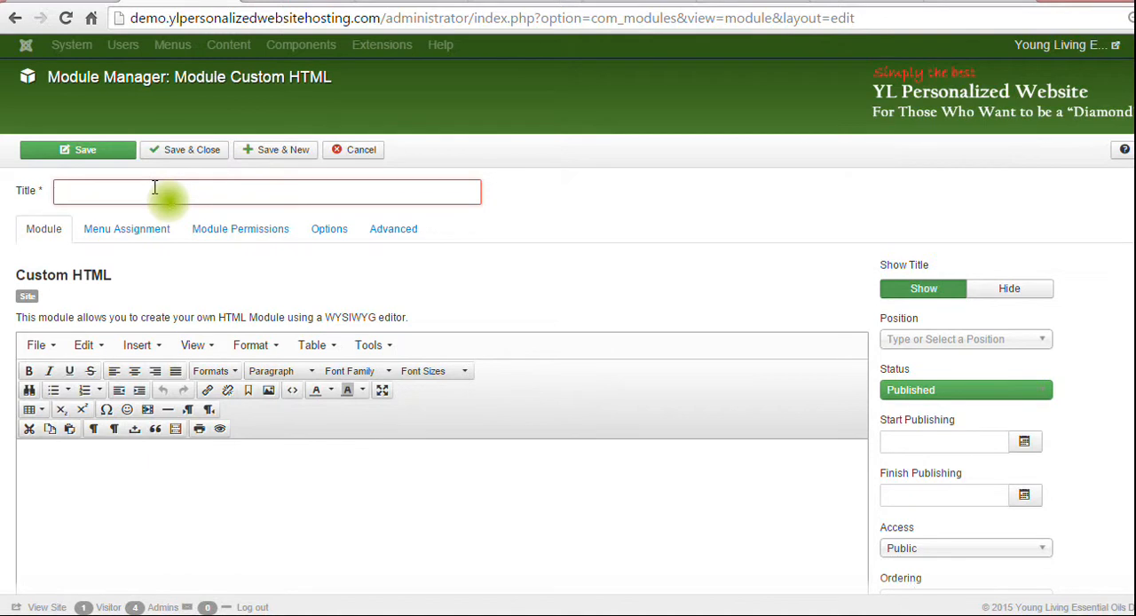
pyautogui.write('My new ')
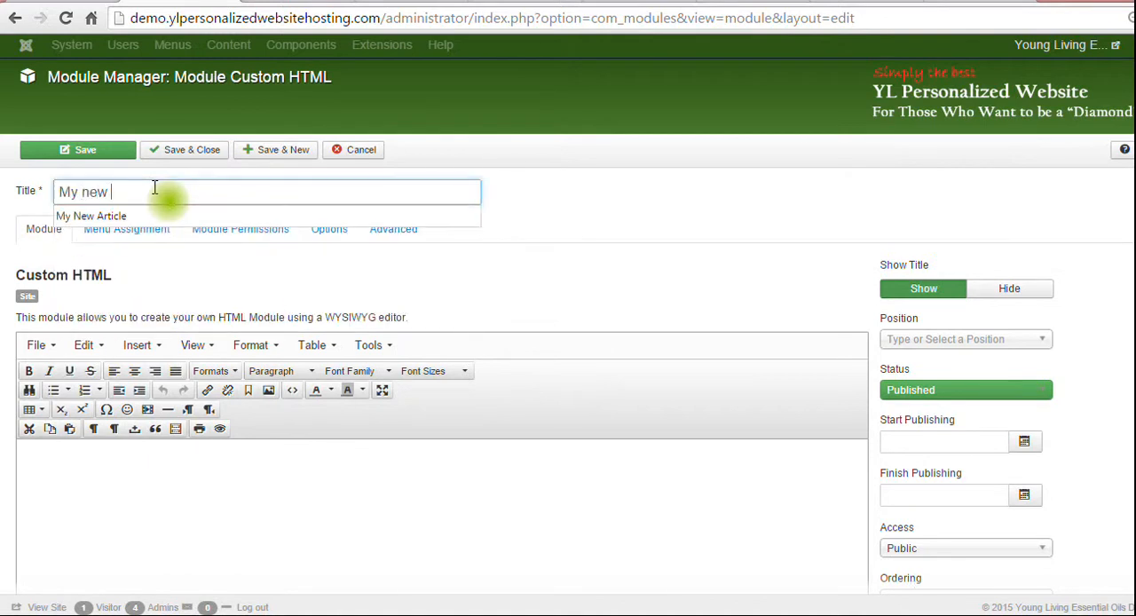
pyautogui.write('box')
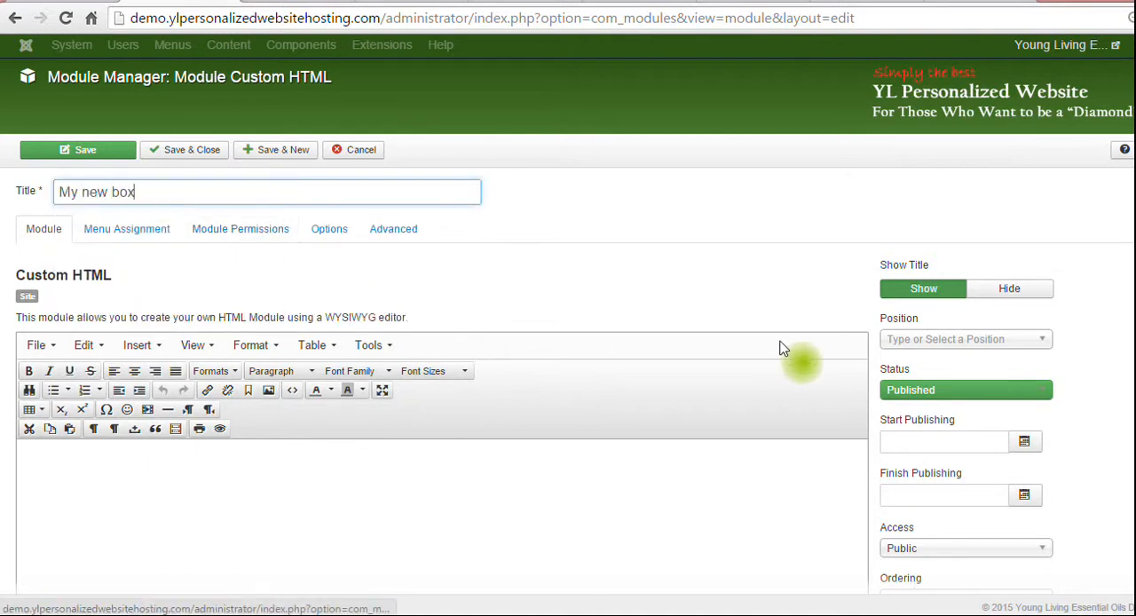
pyautogui.click(907, 346)
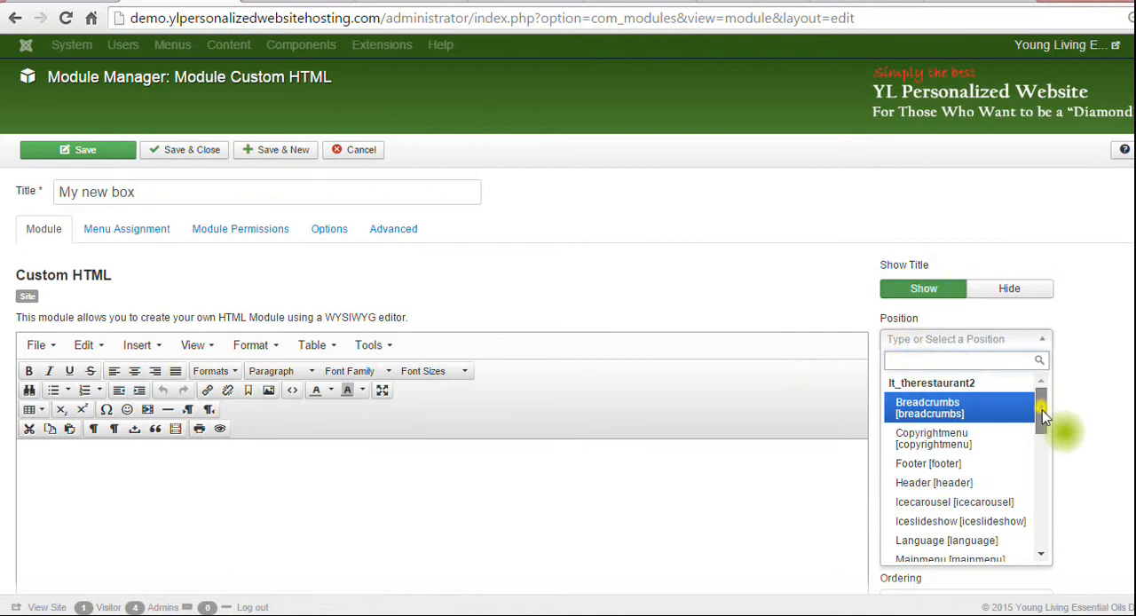
pyautogui.moveTo(1042, 409); pyautogui.dragTo(1006, 482)
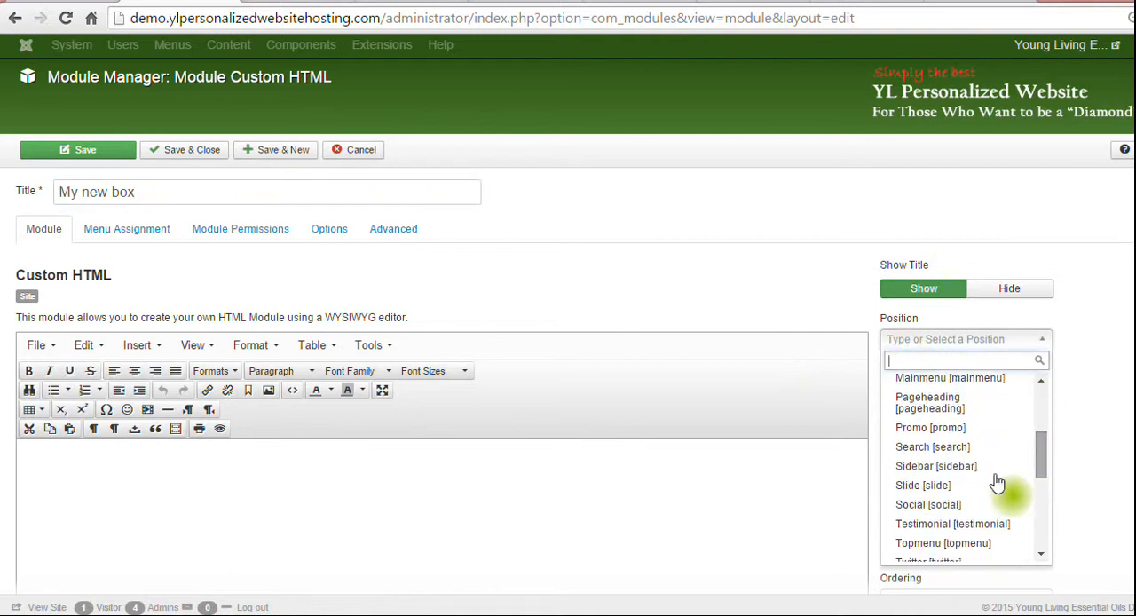
pyautogui.click(983, 468)
# Enter "My special" as the module's content and save it with its assignment left on all pages.
pyautogui.click(140, 461)
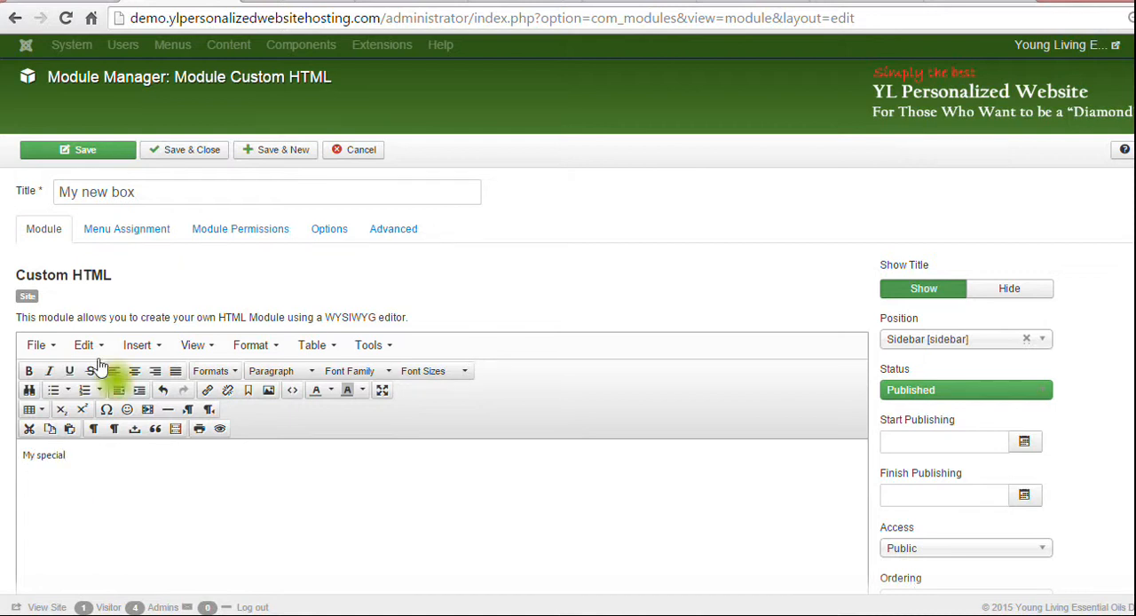
pyautogui.click(124, 238)
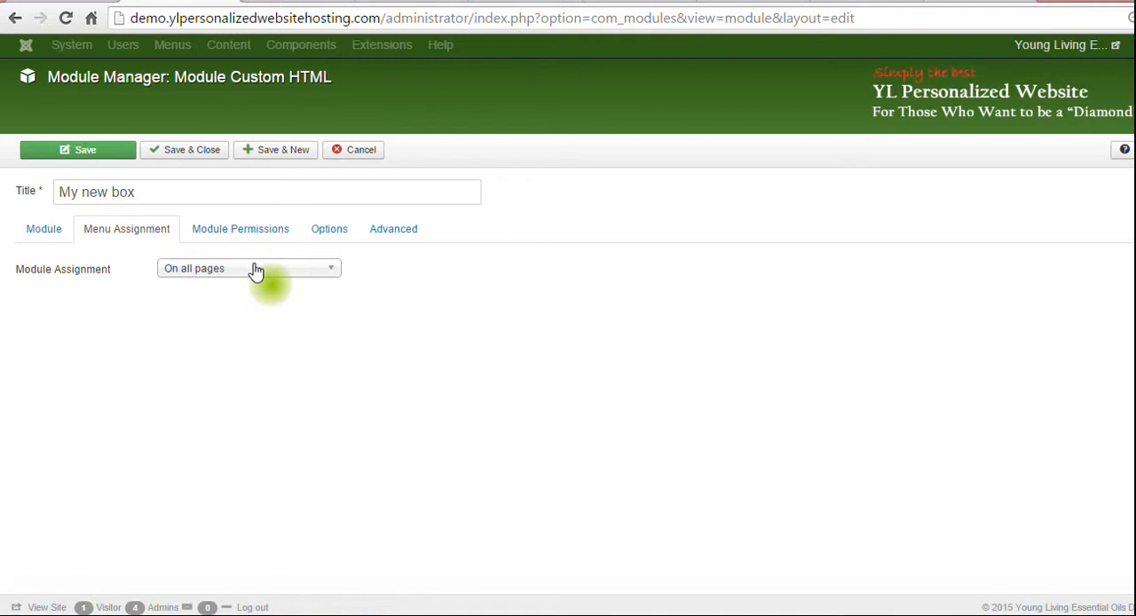
pyautogui.click(103, 153)
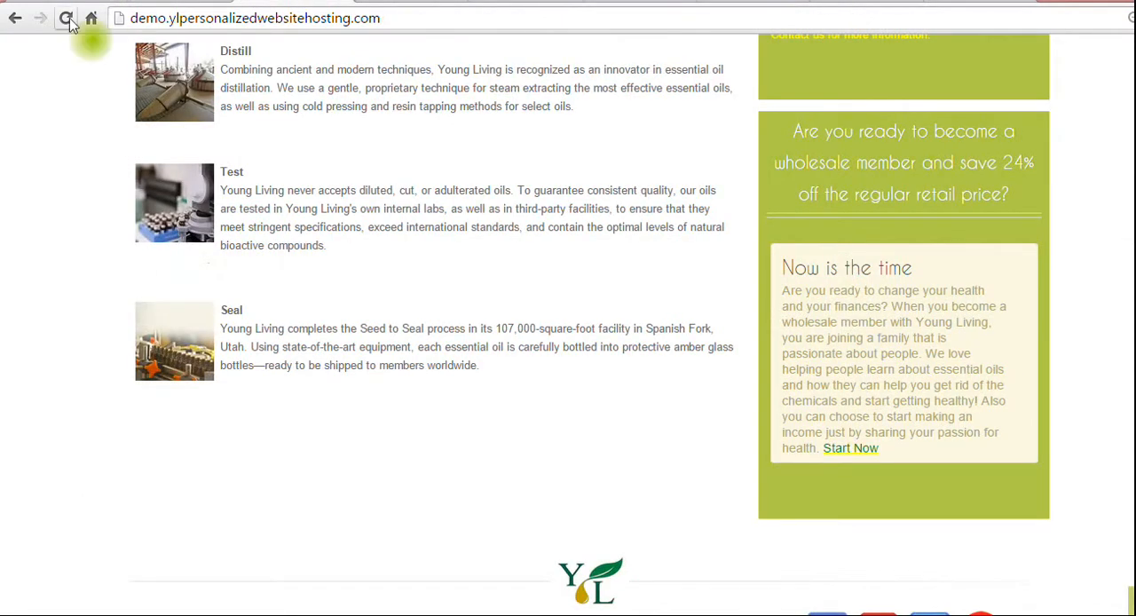
# Reload the live home page, check its sidebar for the new box and return to the module editor.
pyautogui.click(66, 18)
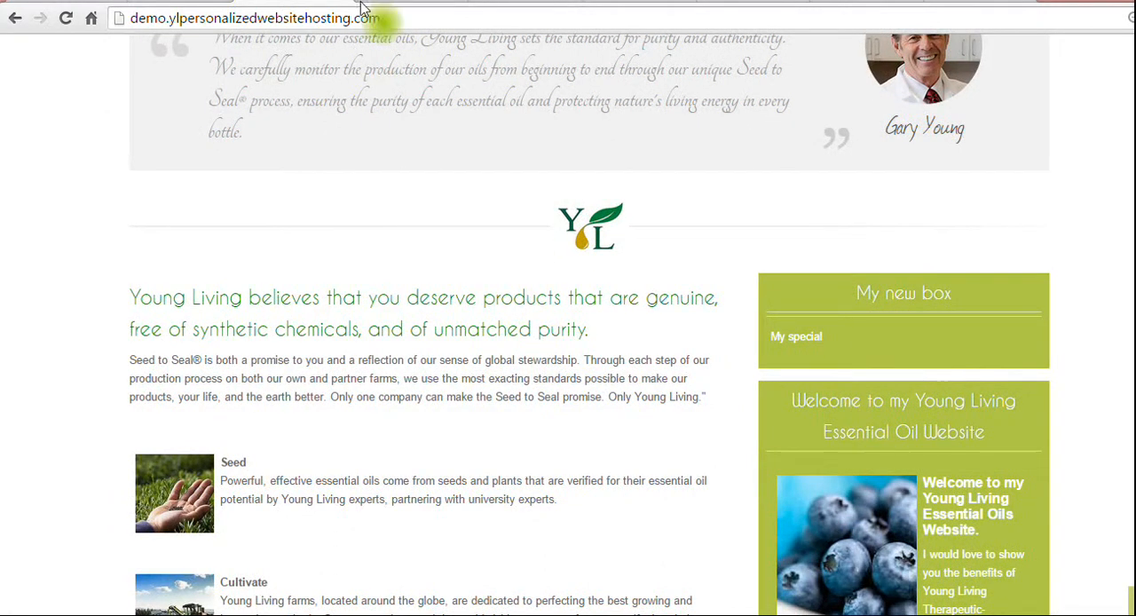
pyautogui.click(180, 1)
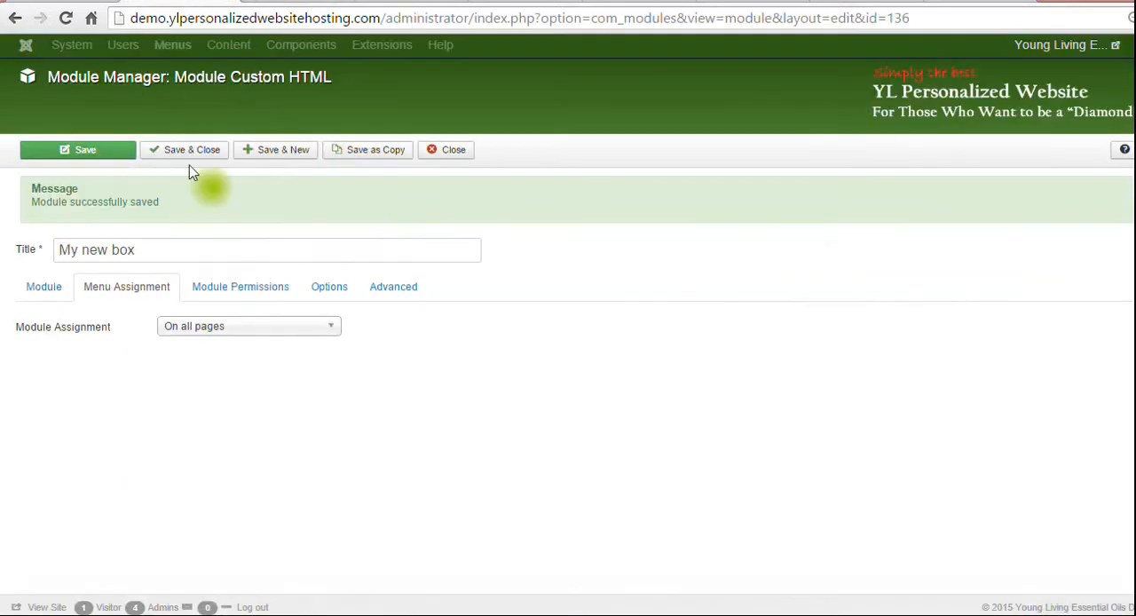
# Assign the module only to selected pages and deselect the sub-items of Essential Oils, NingXia Red and Other Products.
pyautogui.click(213, 327)
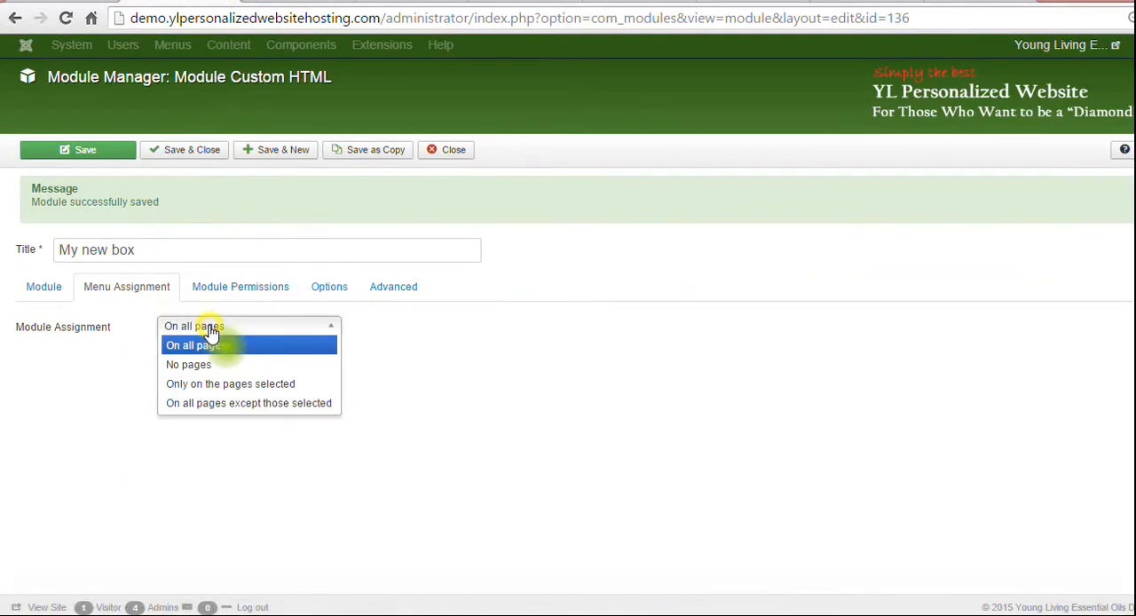
pyautogui.click(203, 385)
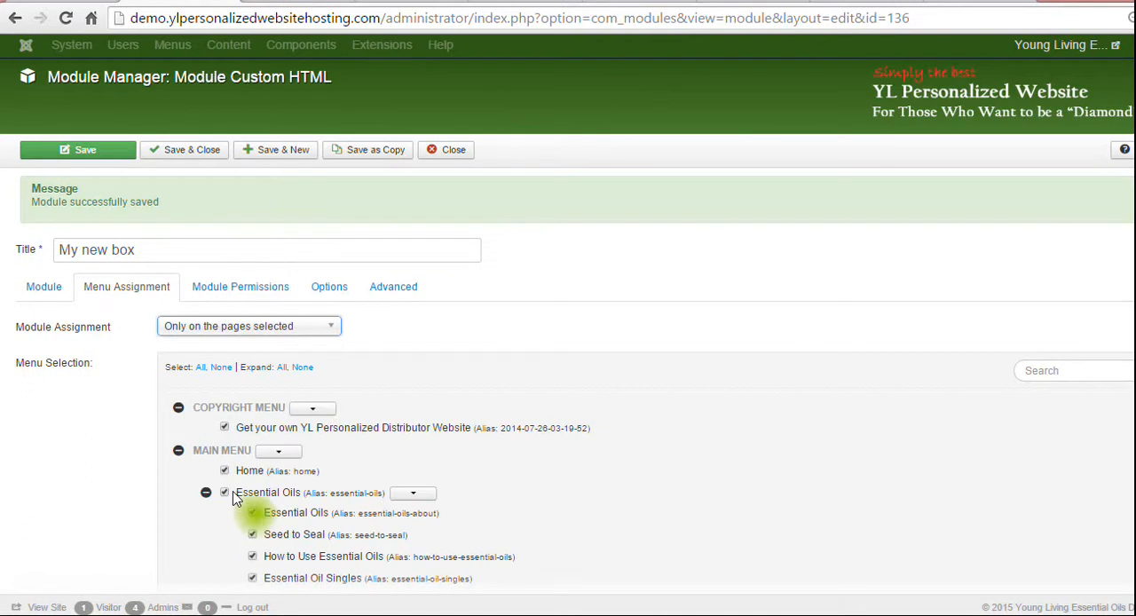
pyautogui.click(413, 493)
pyautogui.click(421, 561)
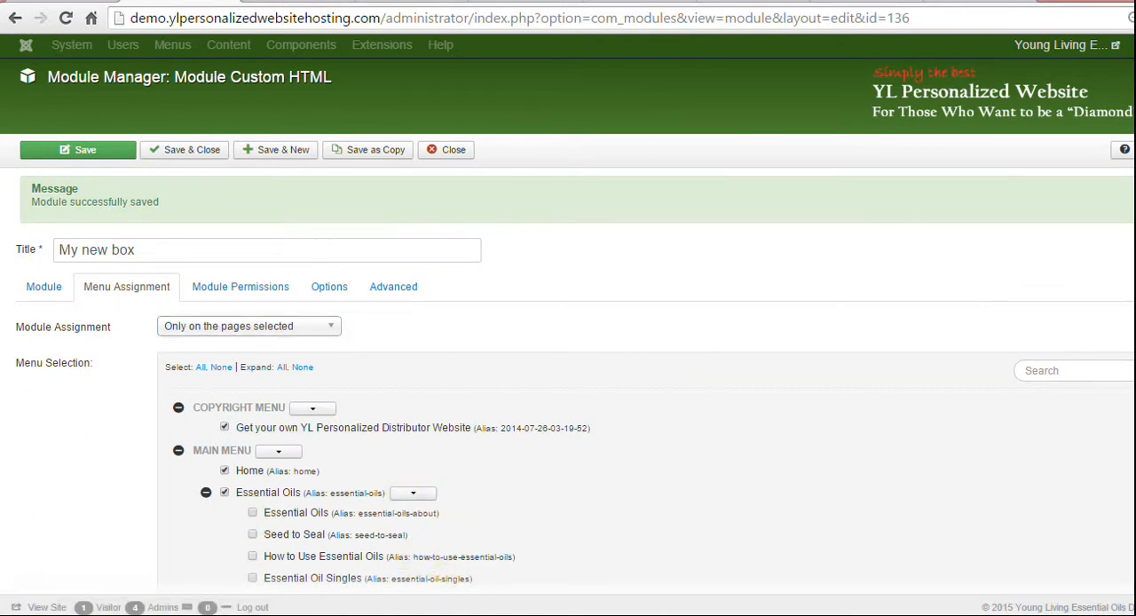
pyautogui.scroll(-4, 1001, 317)
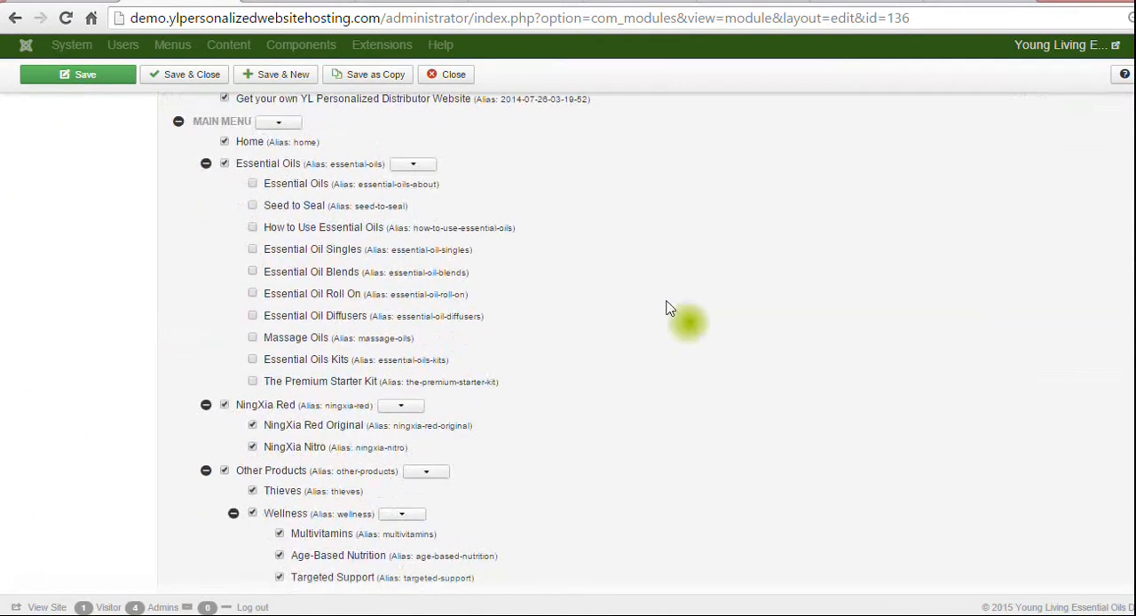
pyautogui.click(400, 406)
pyautogui.click(408, 473)
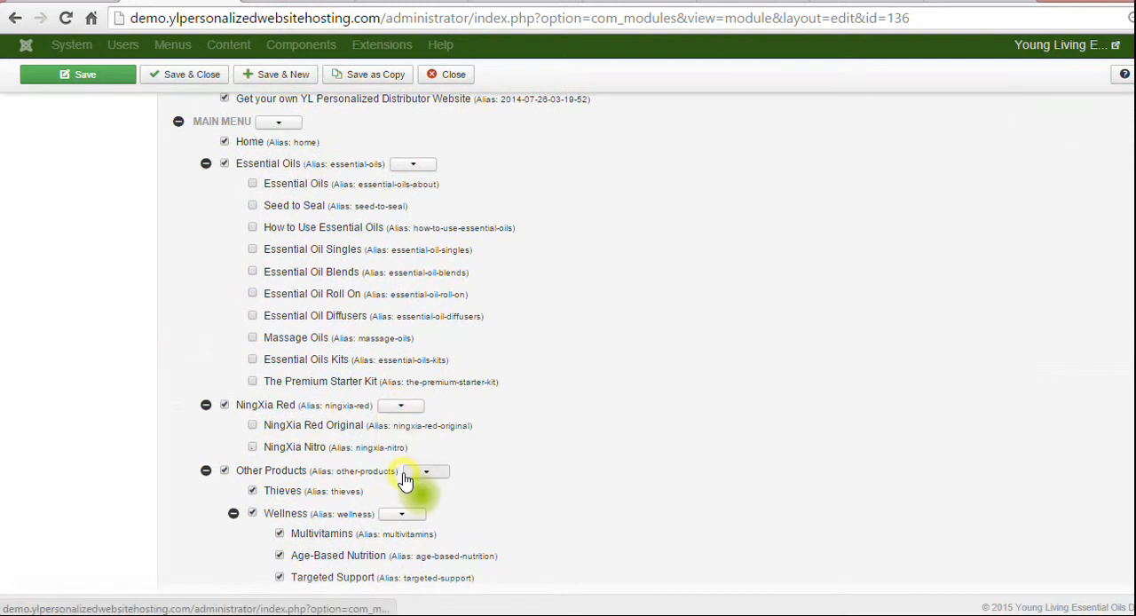
pyautogui.click(425, 472)
pyautogui.click(427, 539)
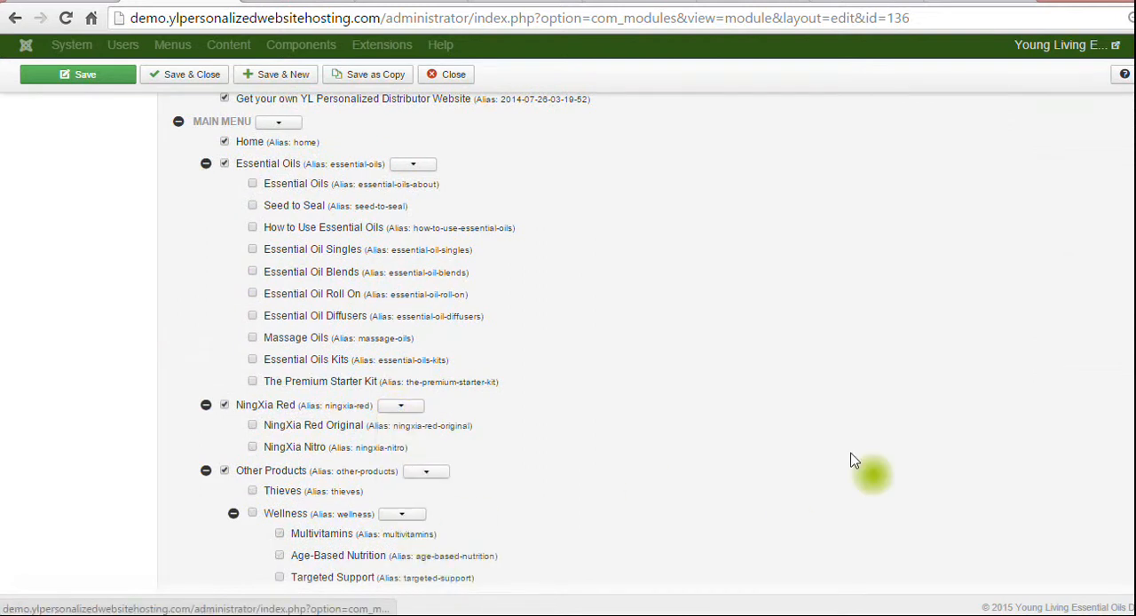
# Deselect the sub-items of The Blog, Videos, Company and the main menu's Opportunity in the page selection.
pyautogui.scroll(-5, 875, 464)
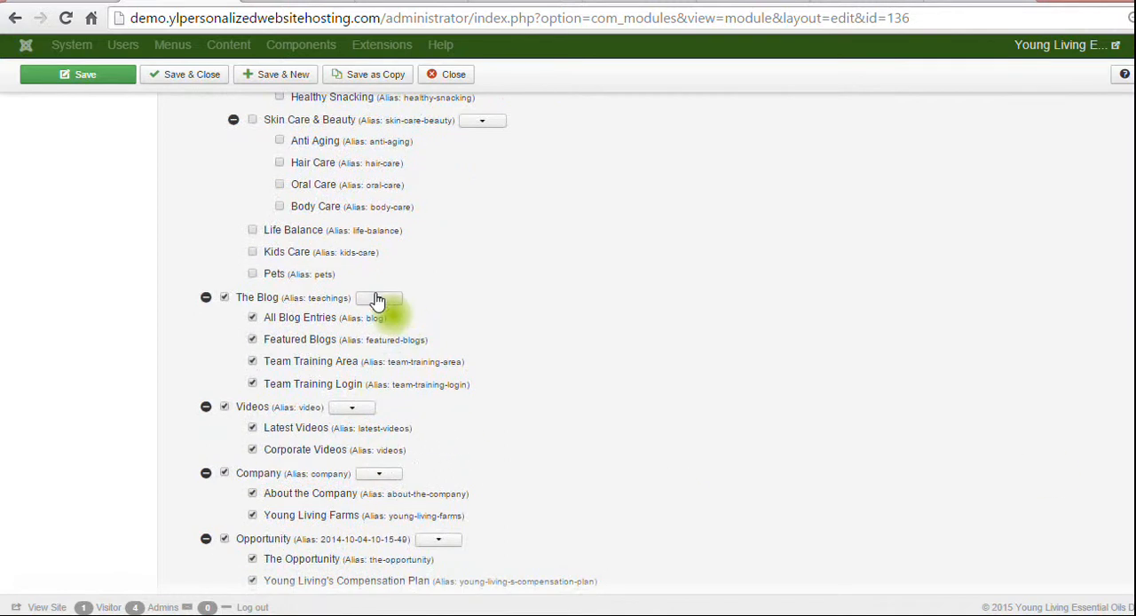
pyautogui.click(377, 298)
pyautogui.click(376, 366)
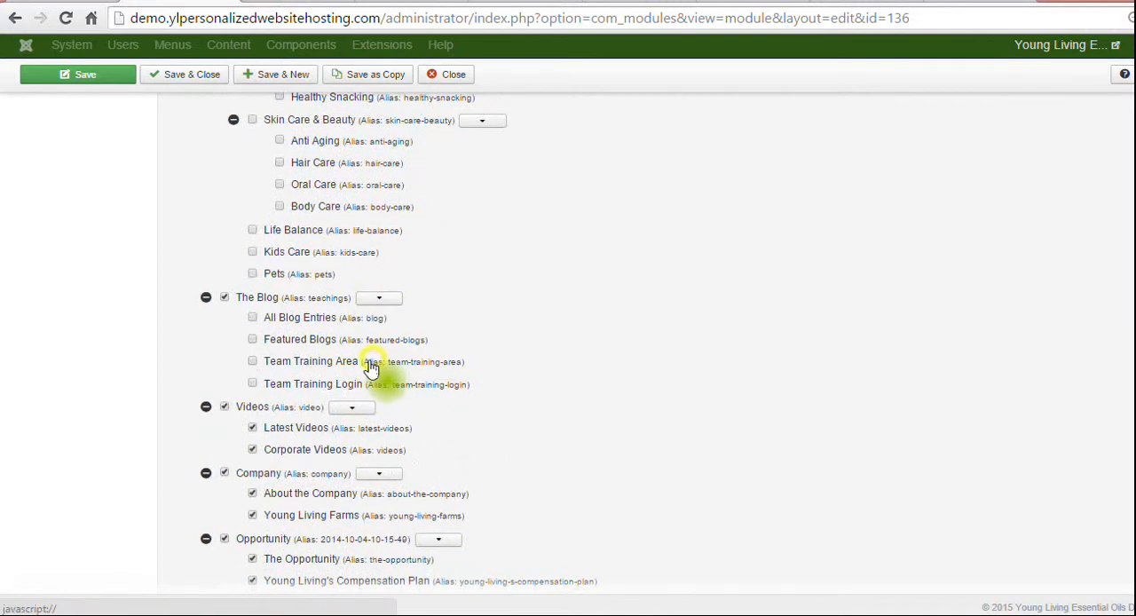
pyautogui.click(351, 410)
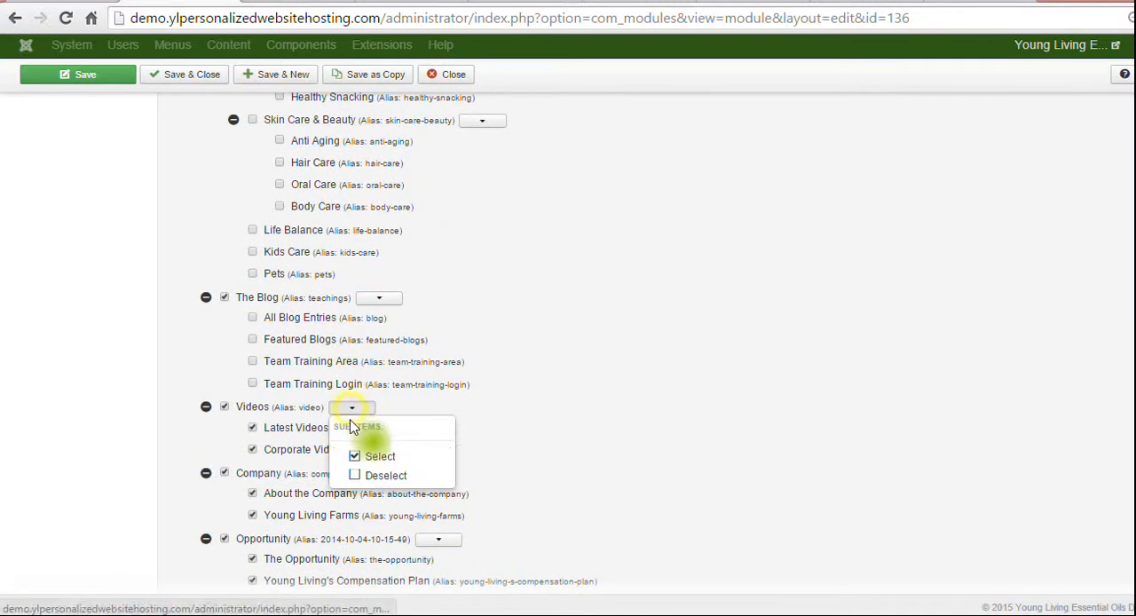
pyautogui.click(364, 473)
pyautogui.click(381, 476)
pyautogui.click(395, 540)
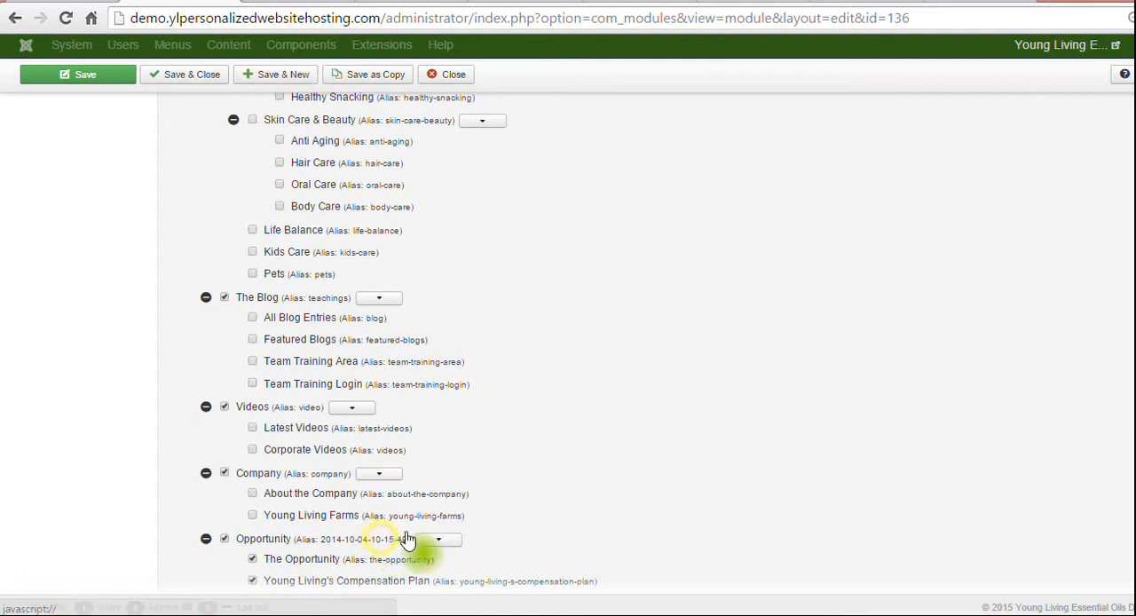
pyautogui.click(438, 540)
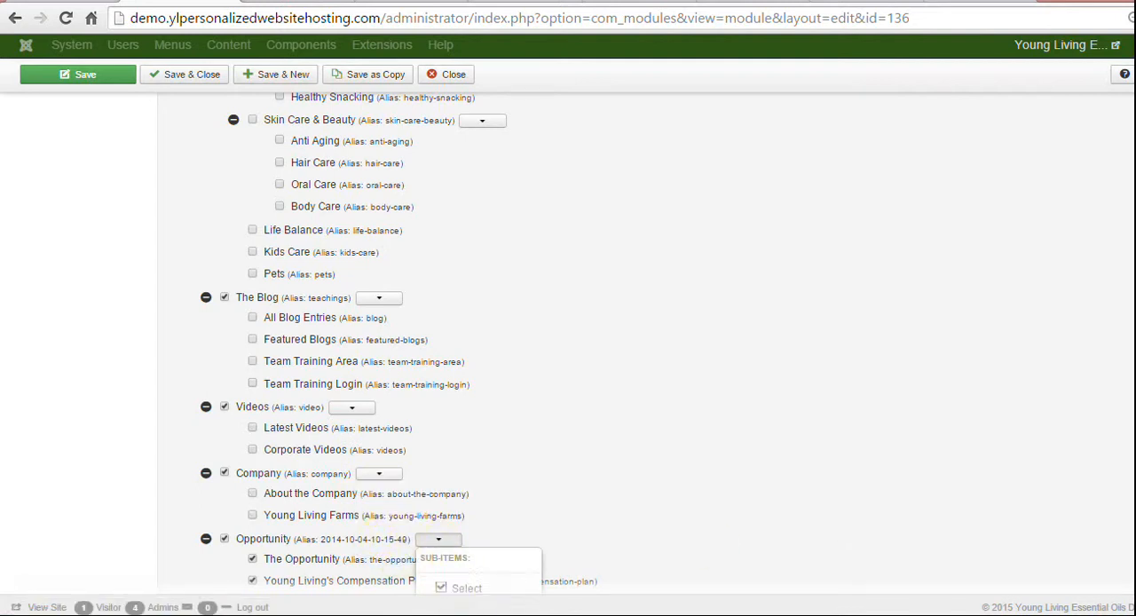
pyautogui.scroll(-3, 499, 377)
pyautogui.click(479, 356)
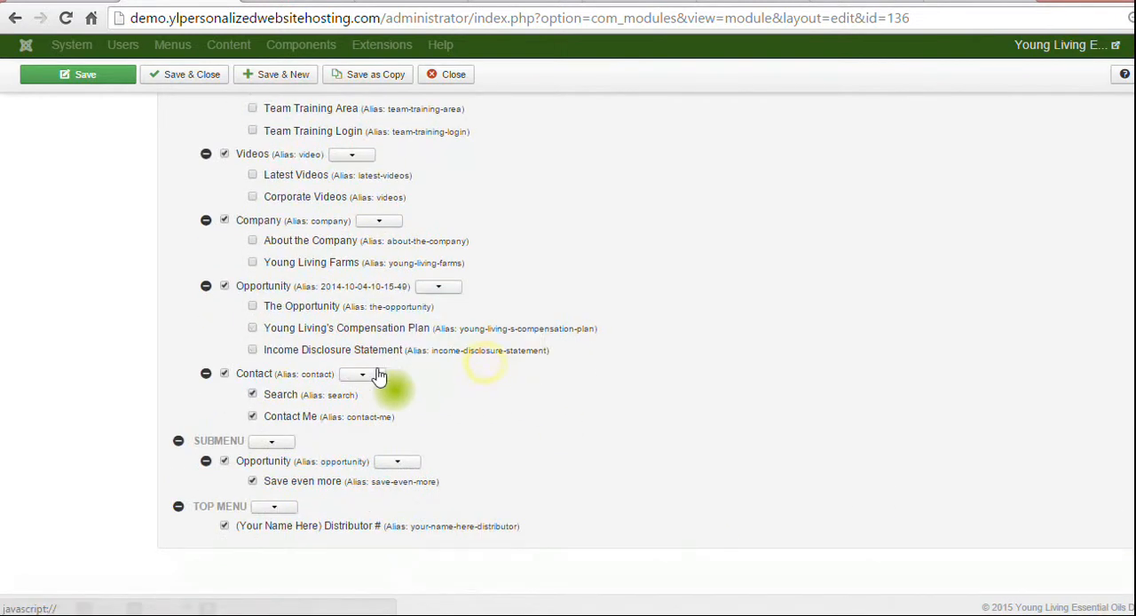
# Deselect the Contact sub-items and all pages of the Submenu and Top Menu groups.
pyautogui.click(362, 374)
pyautogui.click(371, 442)
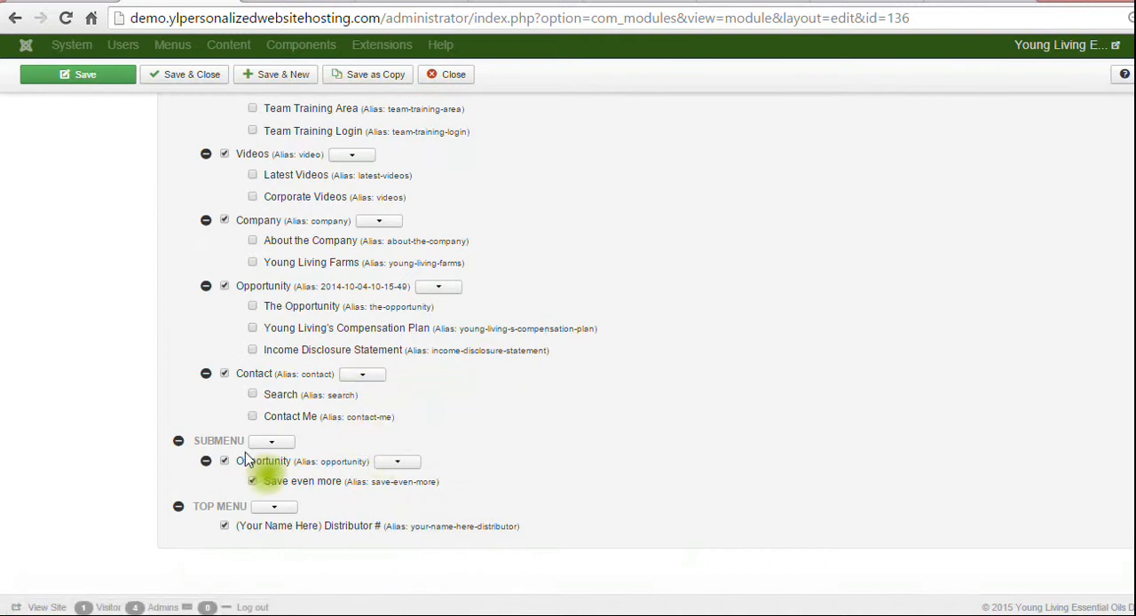
pyautogui.click(271, 441)
pyautogui.click(268, 506)
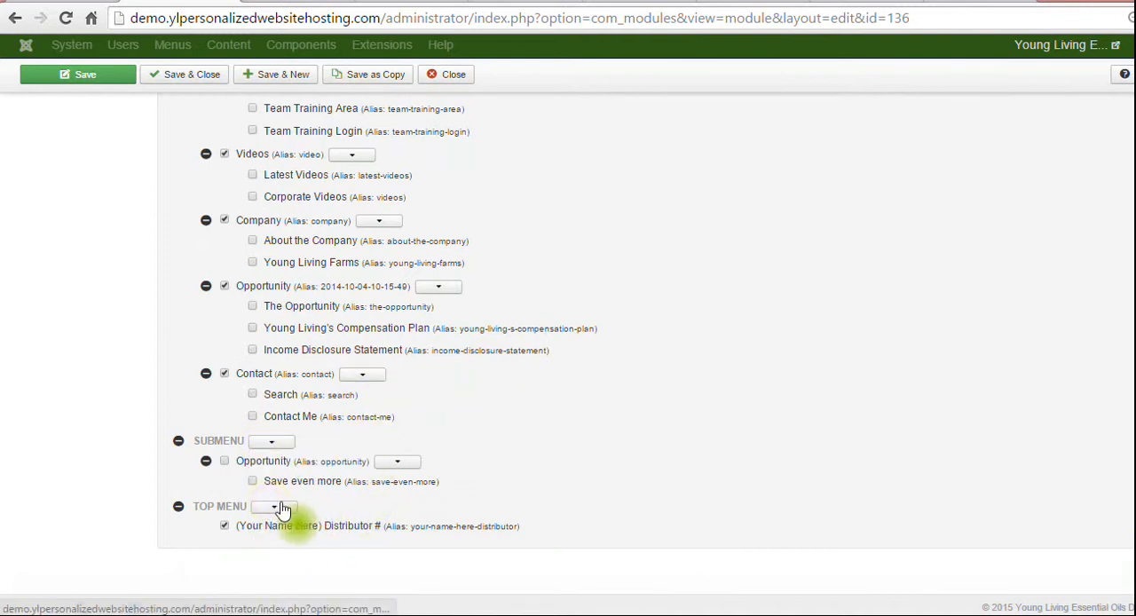
pyautogui.click(272, 506)
pyautogui.click(279, 569)
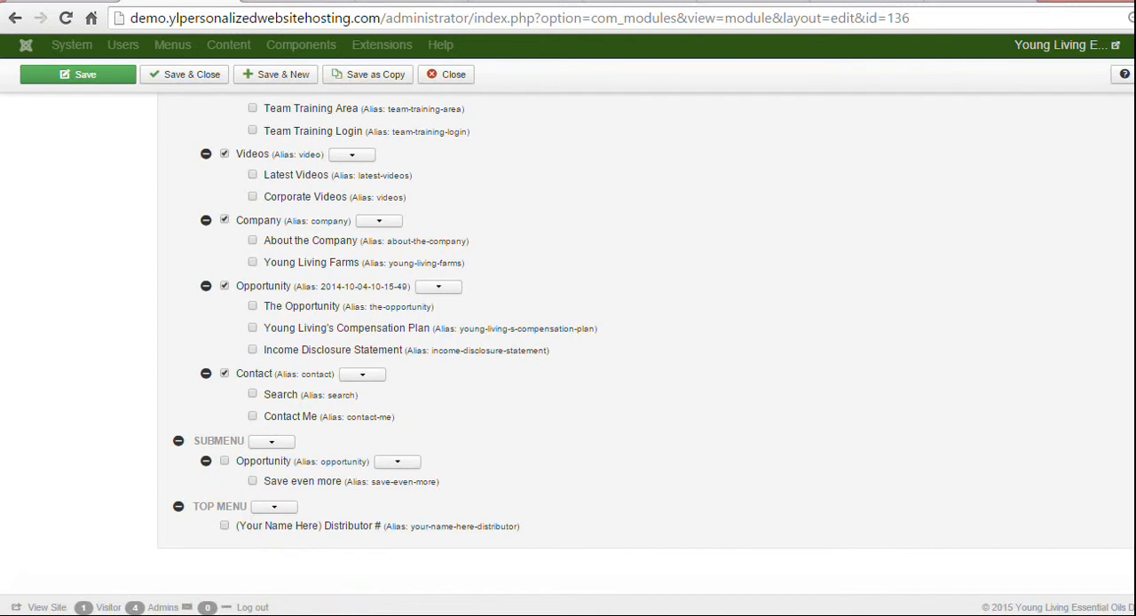
# Deselect the personalized distributor website page in the Copyright Menu and the parent Essential Oils page.
pyautogui.scroll(10, 708, 151)
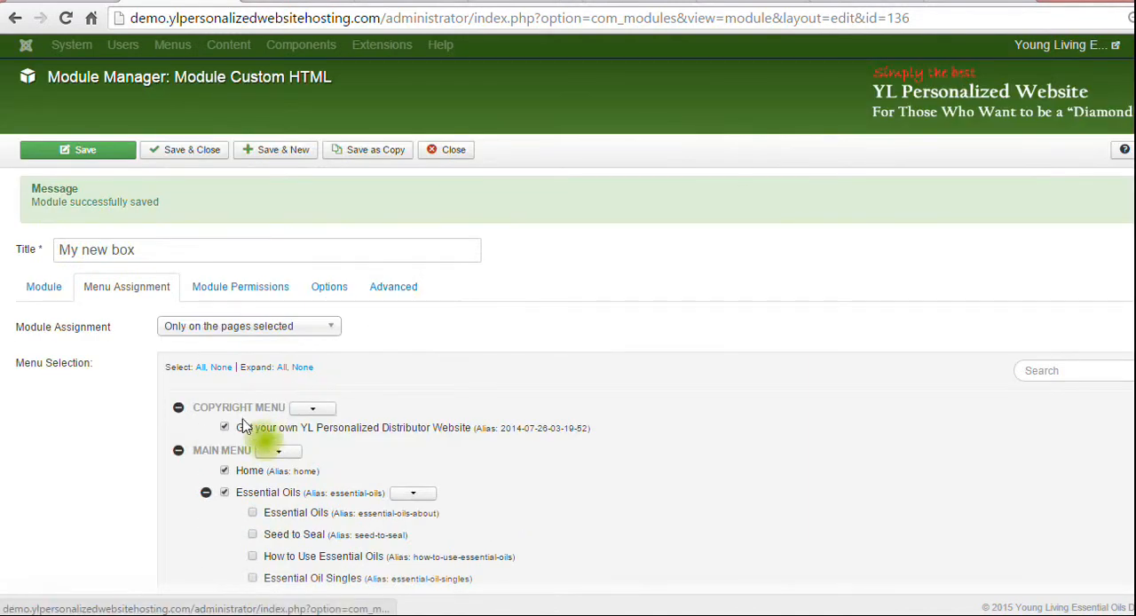
pyautogui.click(224, 427)
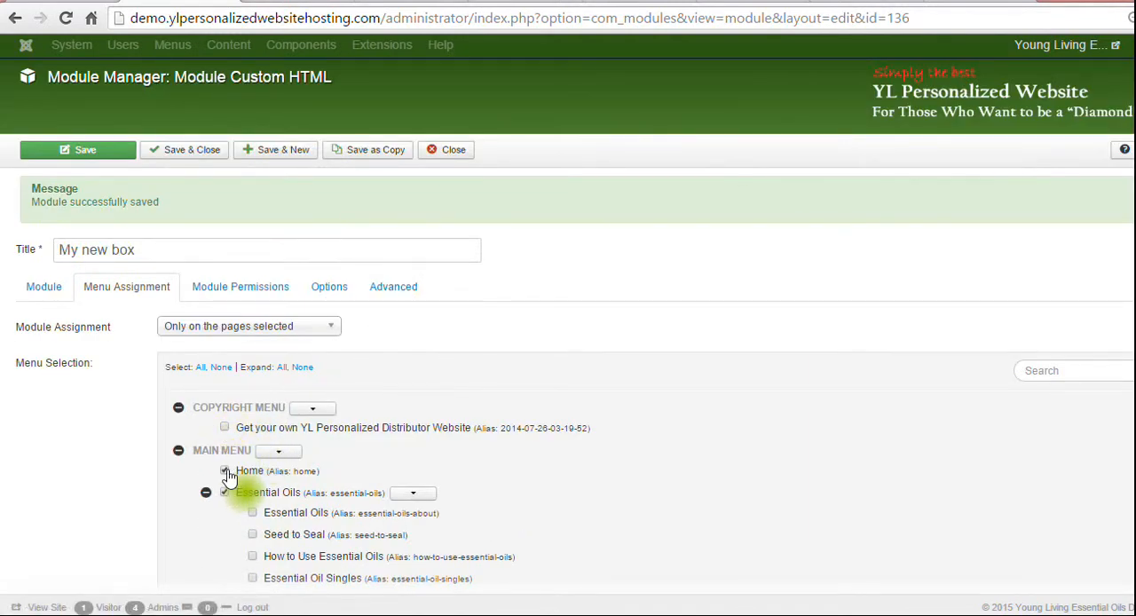
pyautogui.click(224, 491)
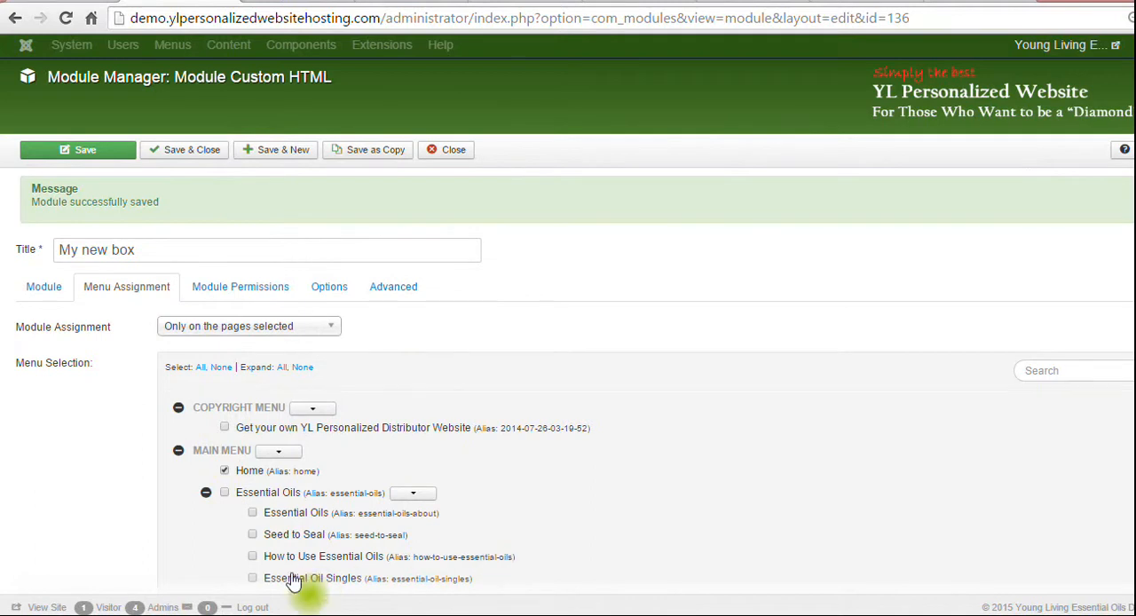
# Try selecting How to Use Essential Oils and Essential Oil Singles, and deselect both along with Home.
pyautogui.click(252, 555)
pyautogui.click(253, 580)
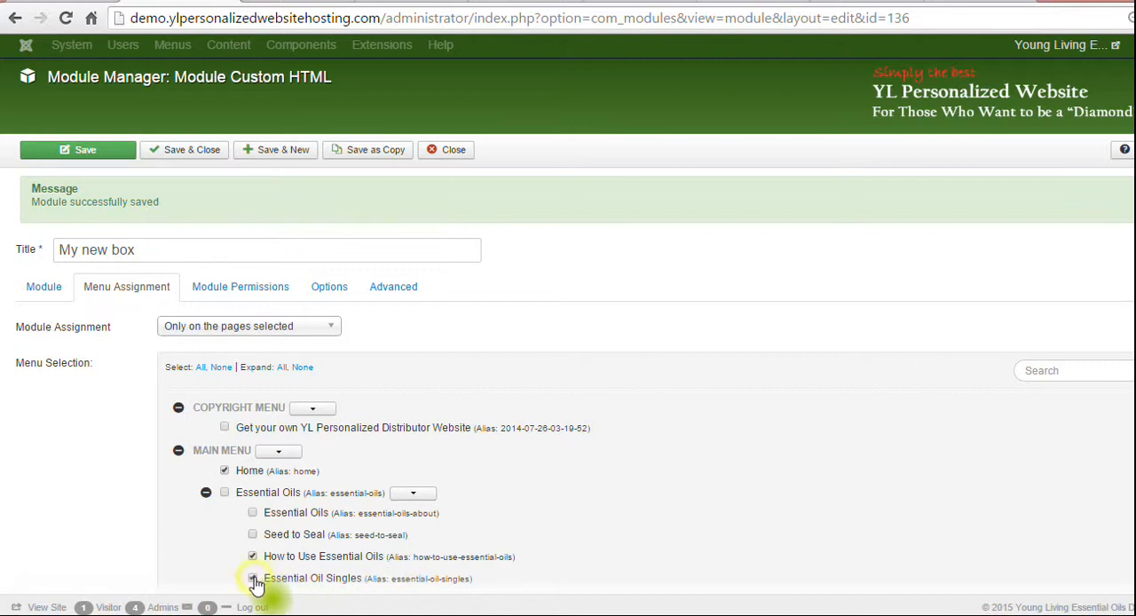
pyautogui.click(254, 581)
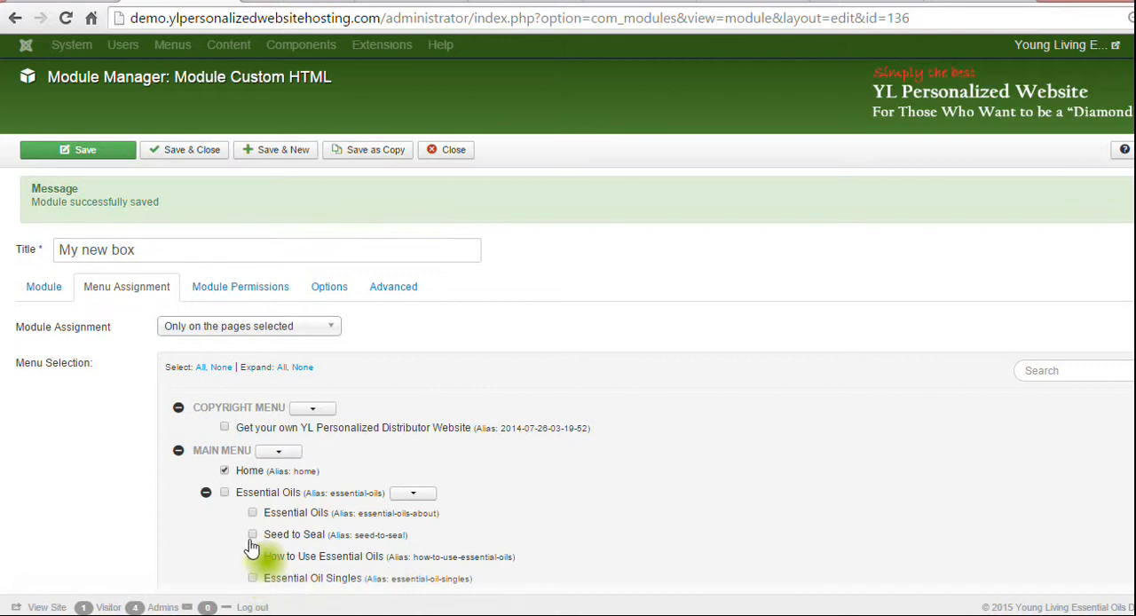
pyautogui.click(253, 556)
pyautogui.click(225, 470)
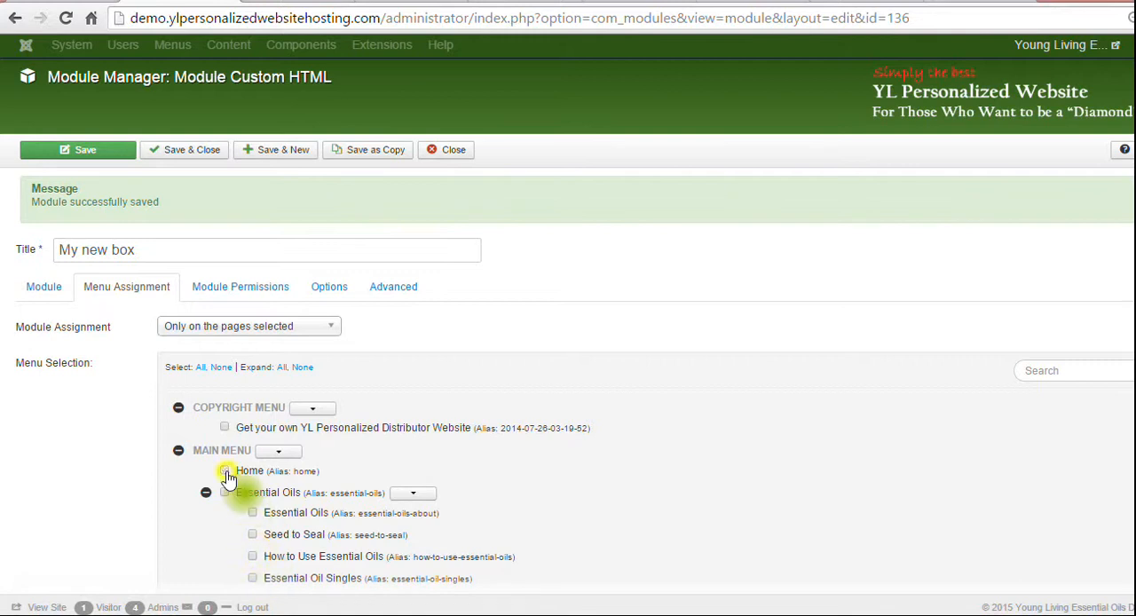
# Close the module editor without saving and move the "My new box" module to the trash.
pyautogui.click(450, 151)
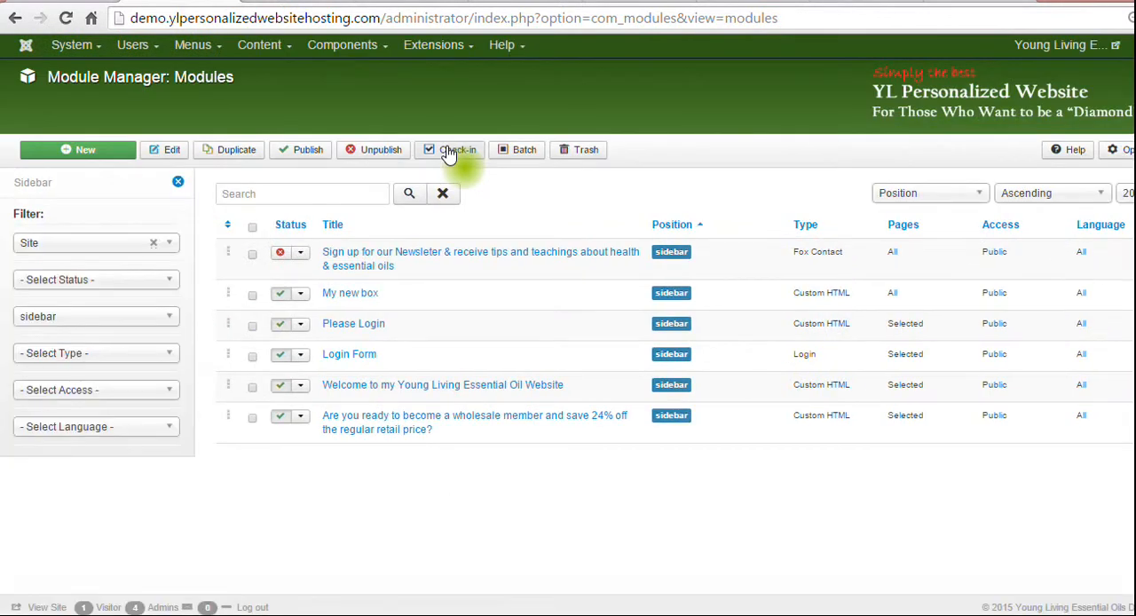
pyautogui.click(253, 296)
pyautogui.click(586, 152)
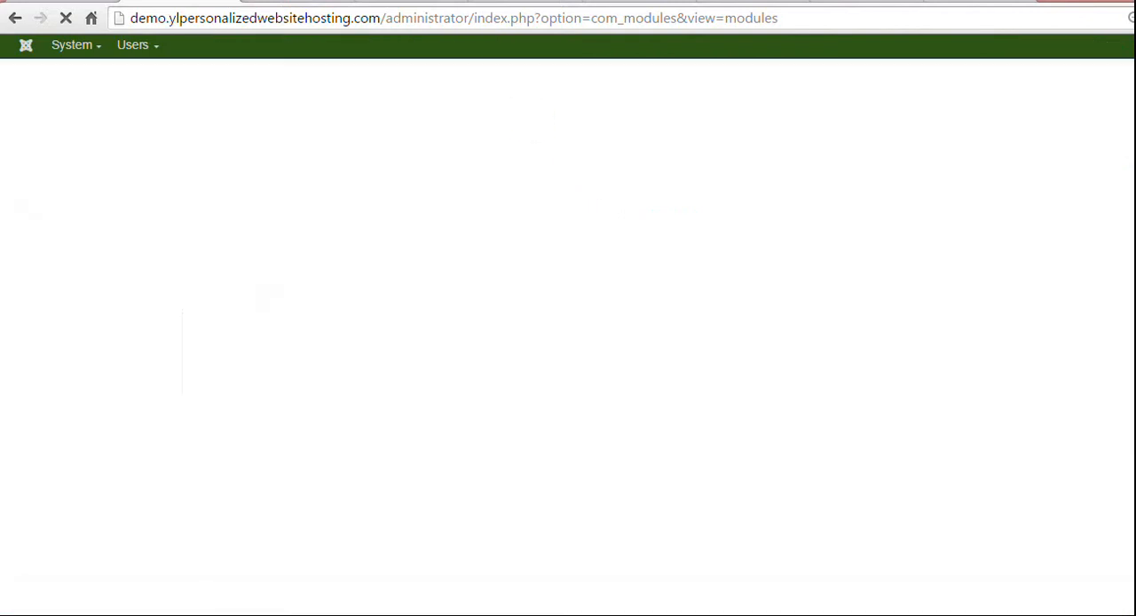
# Reload the live home page to check the sidebar after the removal and return to the module list.
pyautogui.click(296, 1)
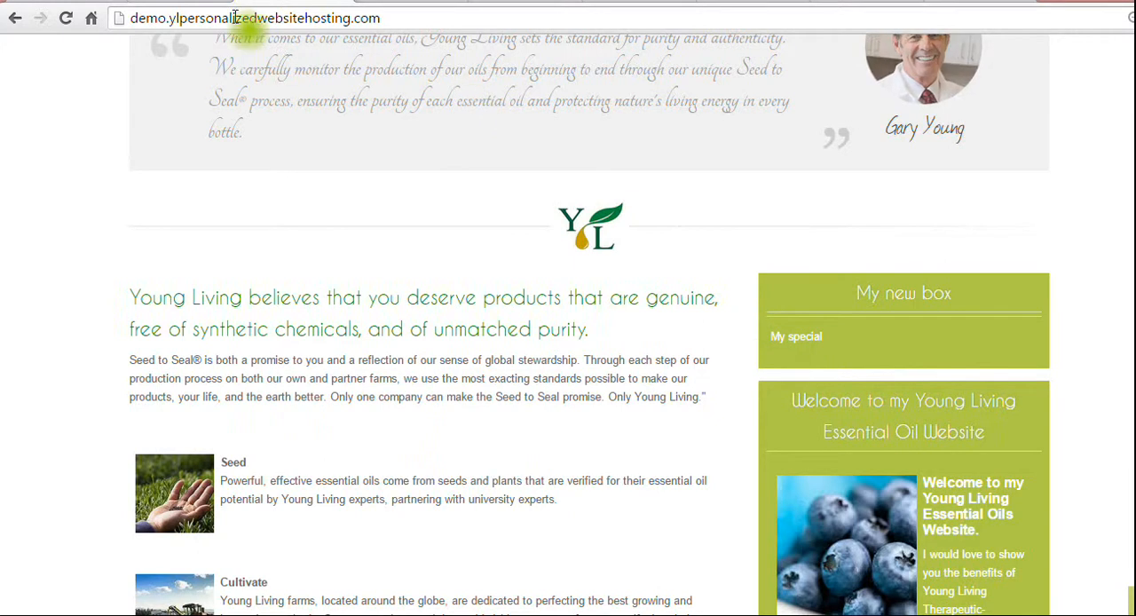
pyautogui.click(65, 18)
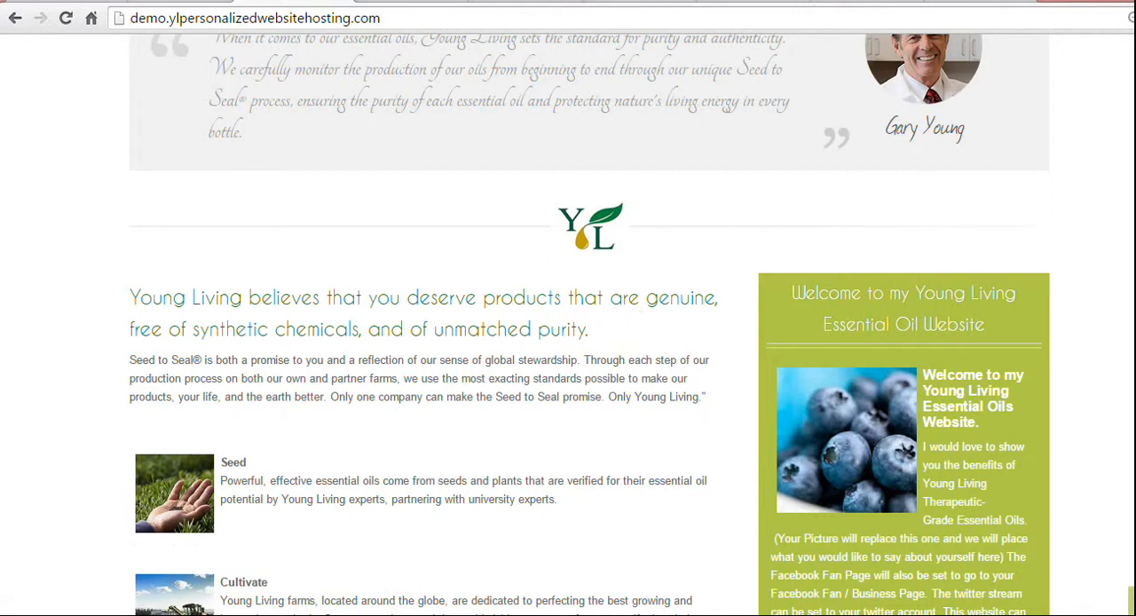
pyautogui.click(168, 1)
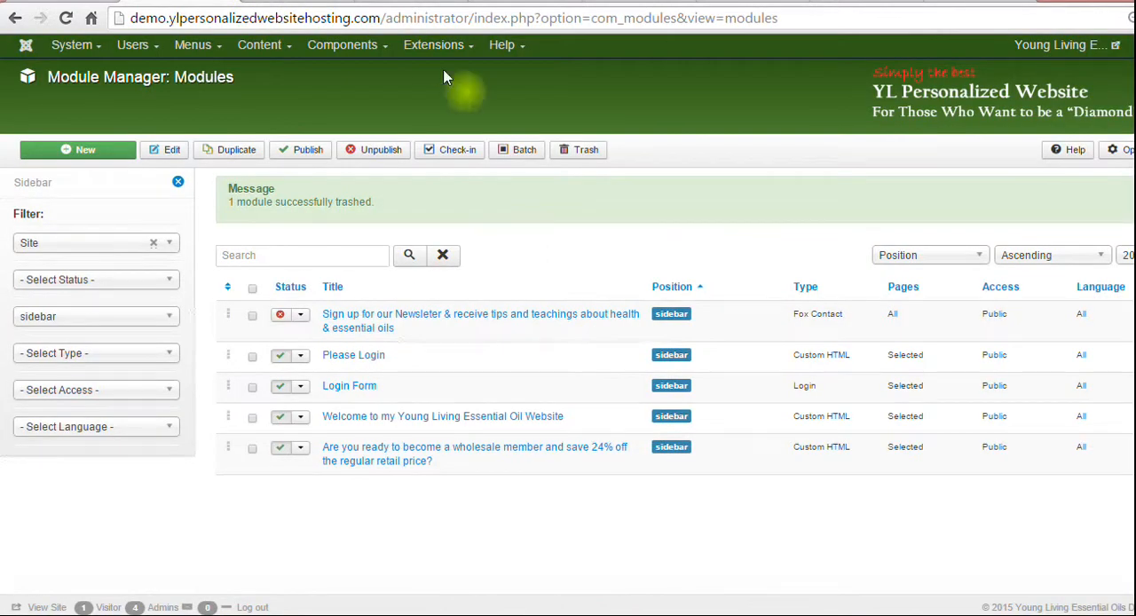